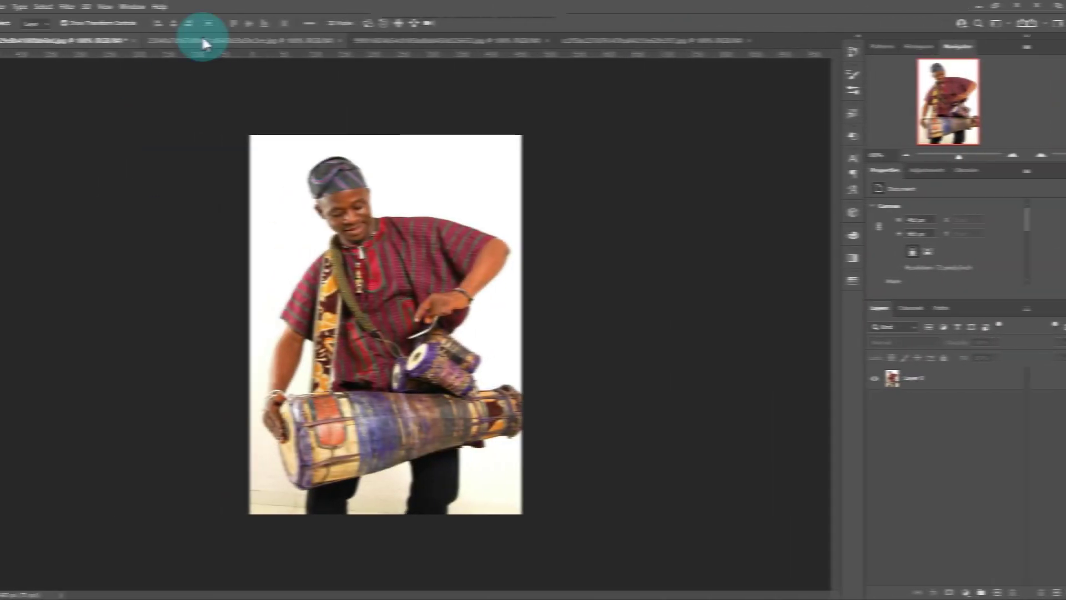
Step: Create a blank white 1080 × 1200 px document at 300 ppi, after glancing at the saxophone and pattern tabs
{"action": "left_click", "coordinate": [469, 40]}
{"action": "left_click", "coordinate": [659, 39]}
{"action": "left_click", "coordinate": [25, 6]}
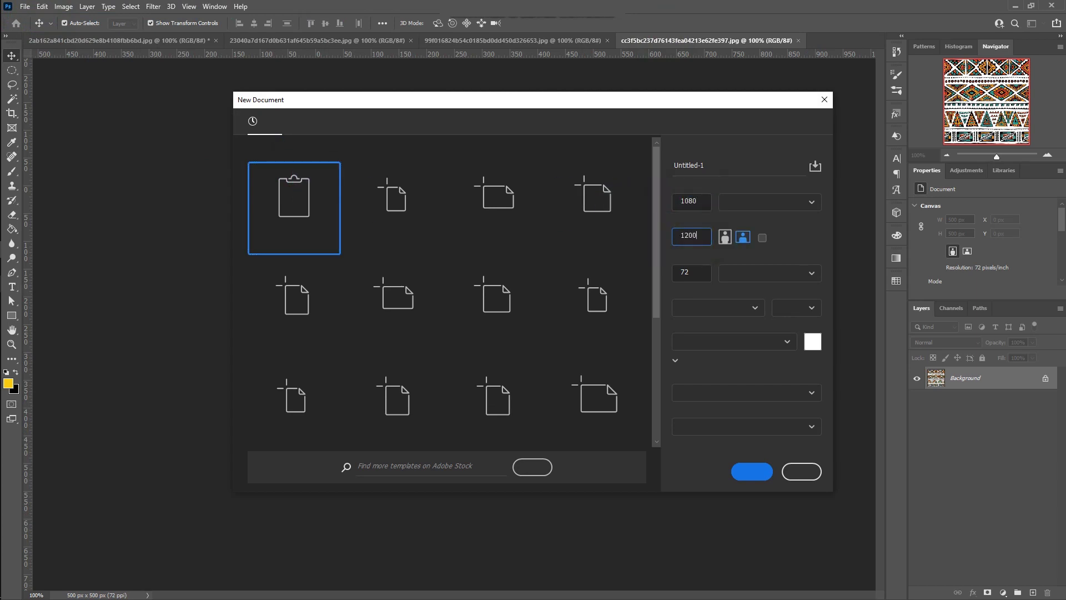
{"action": "left_click", "coordinate": [751, 472]}
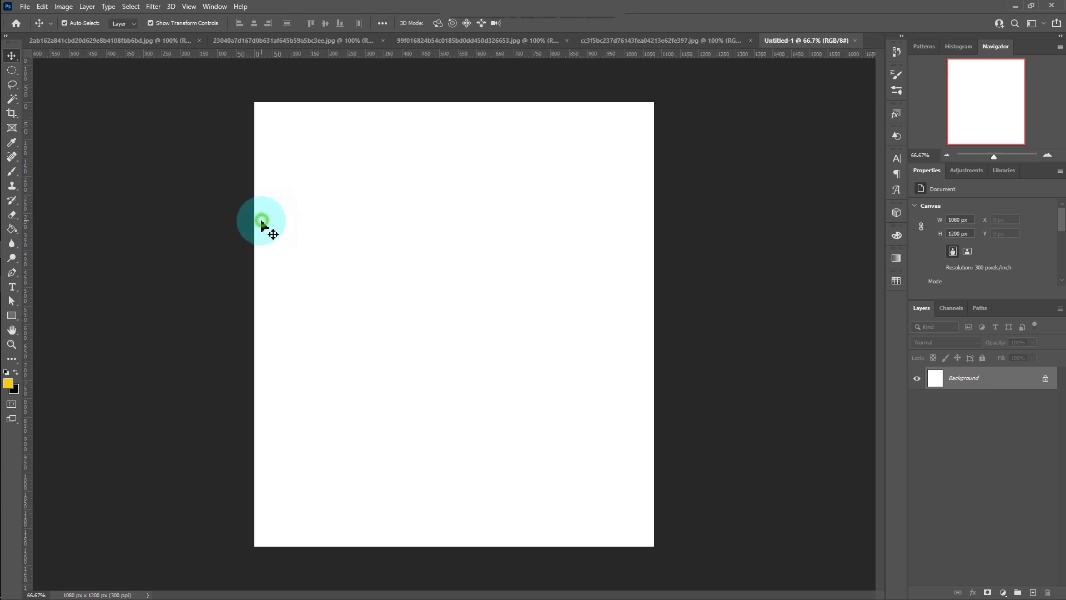
Step: Bring the tribal pattern into the new poster and scale it to cover the canvas
{"action": "left_click", "coordinate": [687, 40]}
{"action": "left_click_drag", "start_coordinate": [474, 302], "coordinate": [355, 236]}
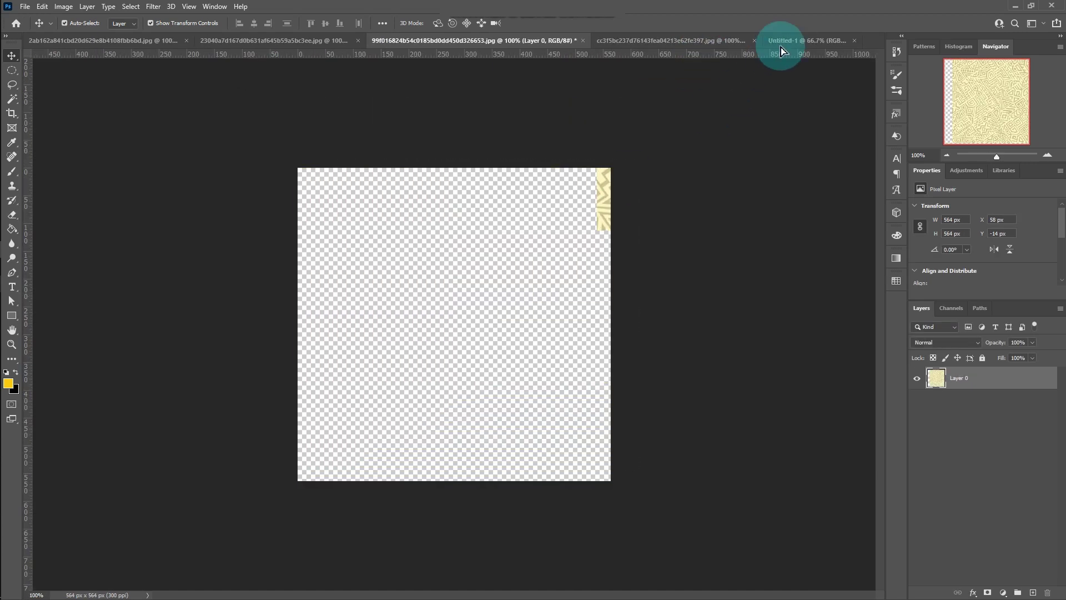
{"action": "left_click_drag", "start_coordinate": [454, 311], "coordinate": [705, 566]}
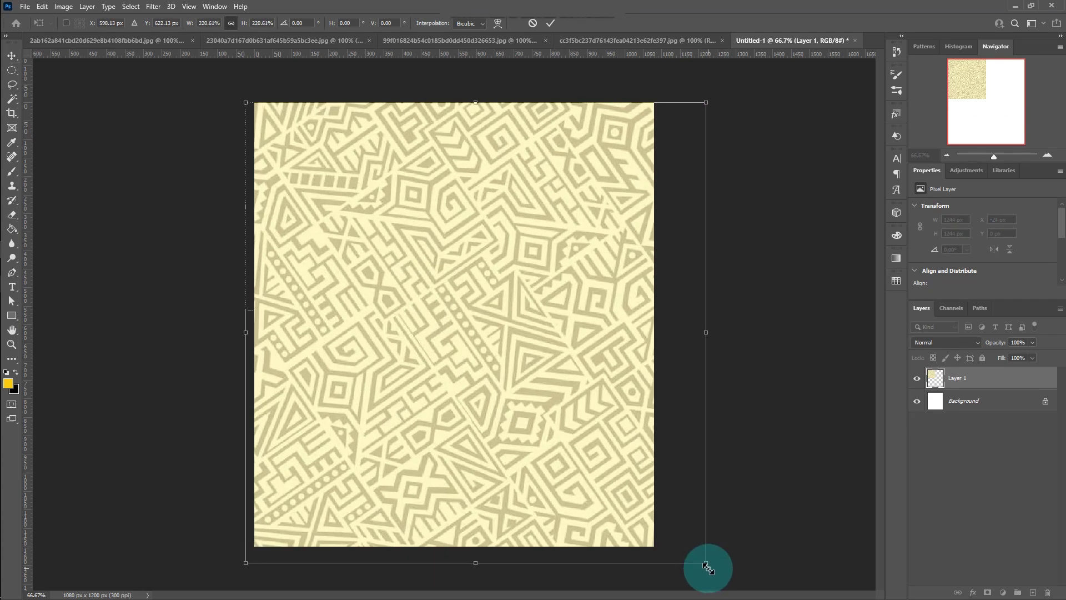
{"action": "left_click_drag", "start_coordinate": [489, 305], "coordinate": [468, 305]}
{"action": "left_click_drag", "start_coordinate": [228, 100], "coordinate": [221, 88]}
{"action": "left_click", "coordinate": [559, 24]}
Step: Set the pattern to Luminosity blending and lighten it with Hue/Saturation Lightness +66
{"action": "left_click", "coordinate": [945, 342]}
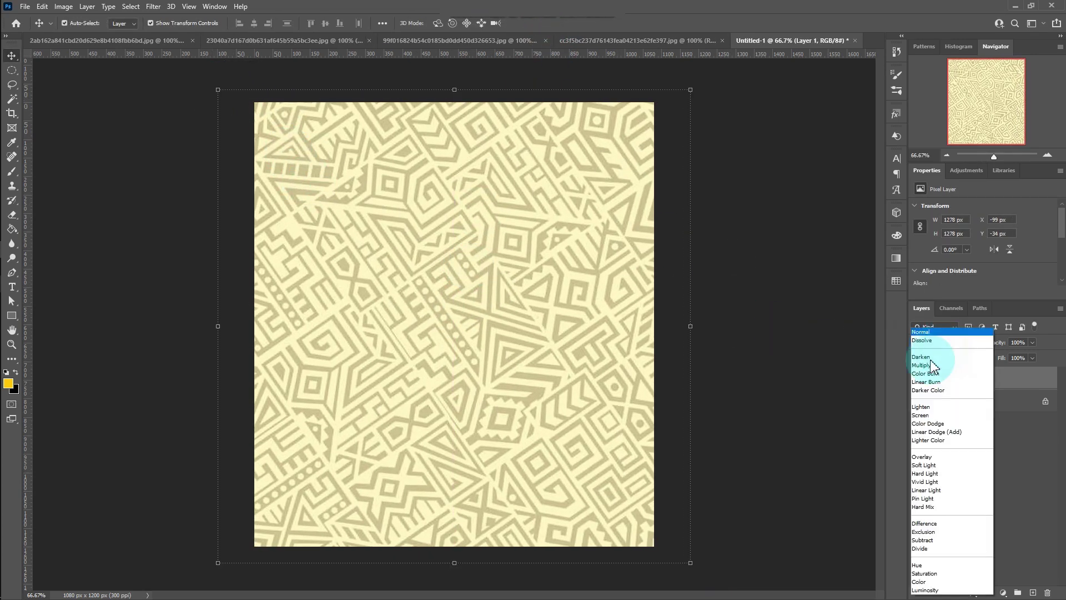
{"action": "left_click", "coordinate": [932, 589]}
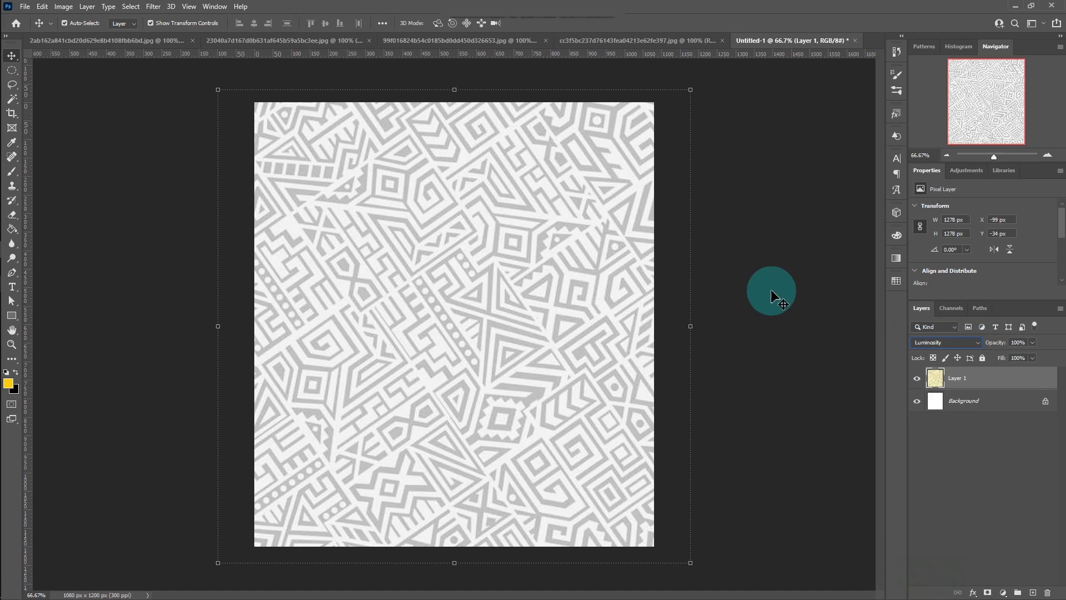
{"action": "left_click", "coordinate": [63, 8]}
{"action": "left_click", "coordinate": [202, 95]}
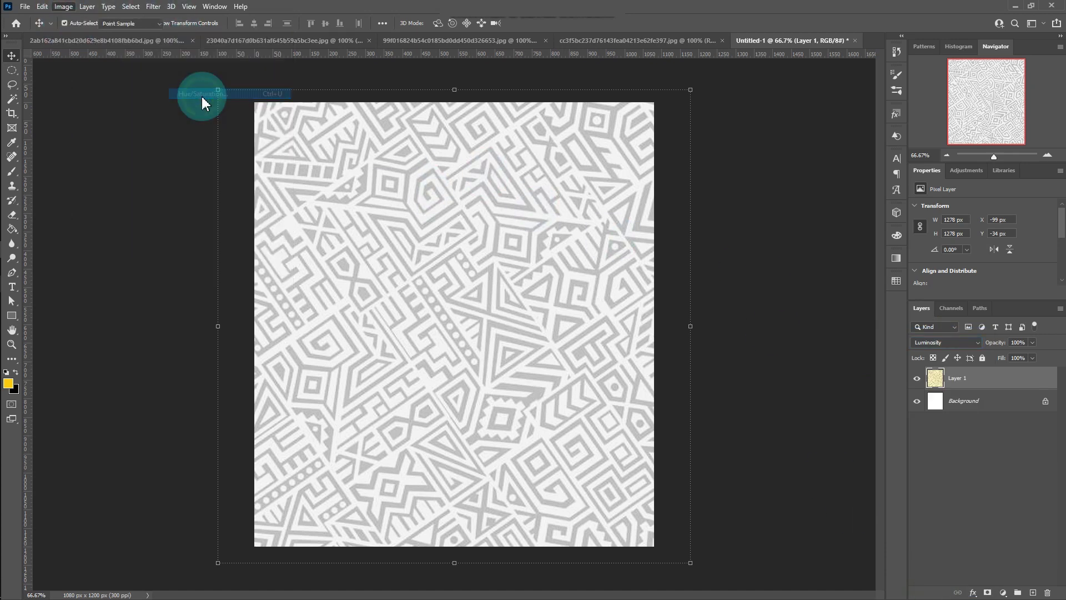
{"action": "left_click_drag", "start_coordinate": [741, 248], "coordinate": [779, 254]}
{"action": "left_click", "coordinate": [881, 148]}
{"action": "key", "text": "v"}
{"action": "left_click", "coordinate": [713, 297]}
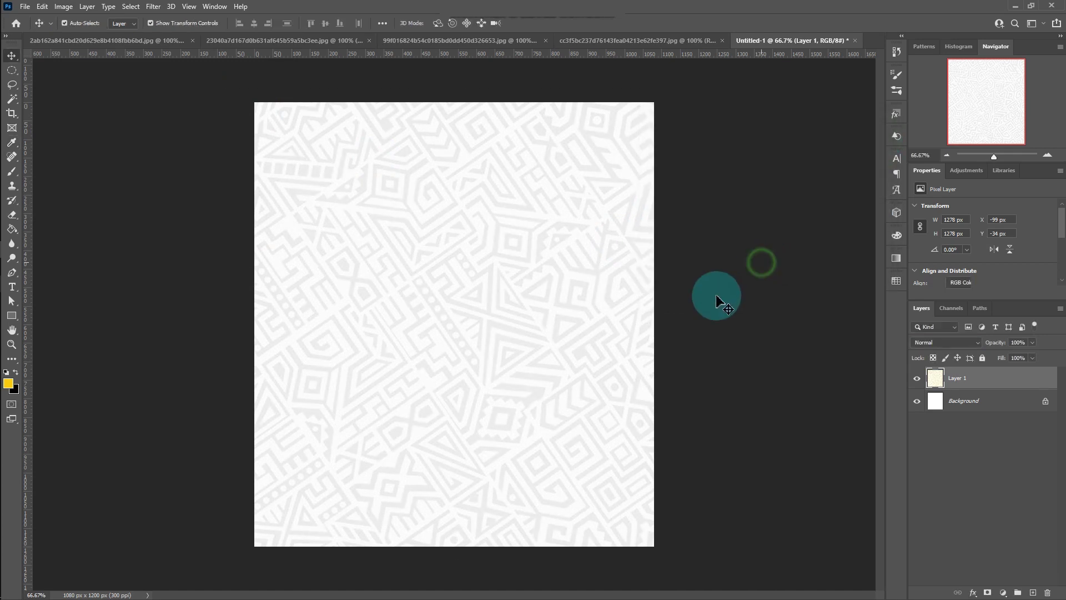
{"action": "left_click", "coordinate": [365, 256]}
{"action": "left_click", "coordinate": [55, 41]}
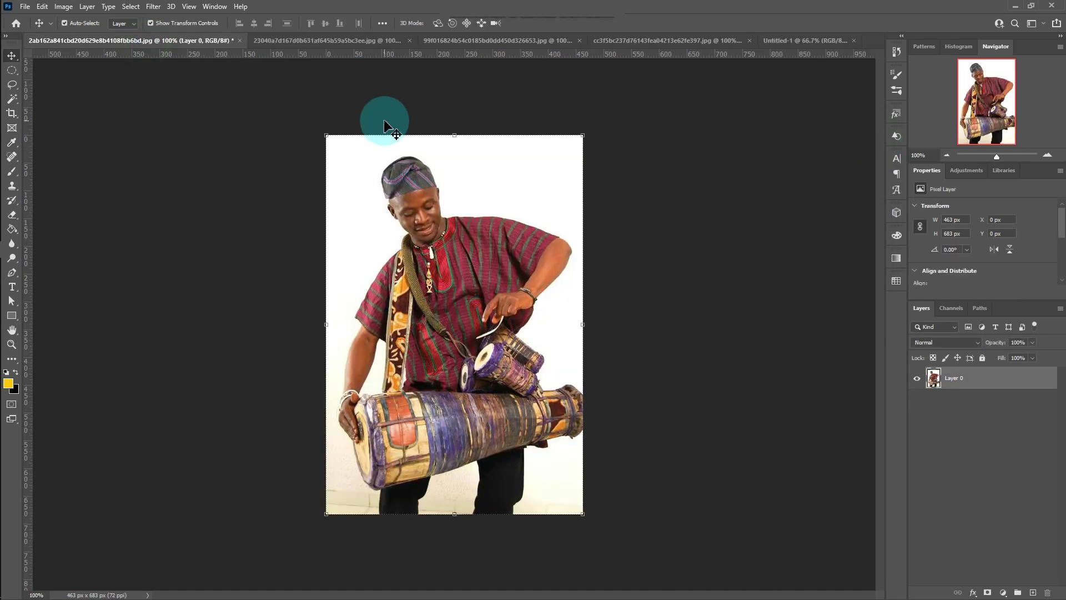
Step: Mask the drummer off his white background with Select and Mask, then convert him to a smart object
{"action": "left_click", "coordinate": [11, 99]}
{"action": "left_click", "coordinate": [531, 23]}
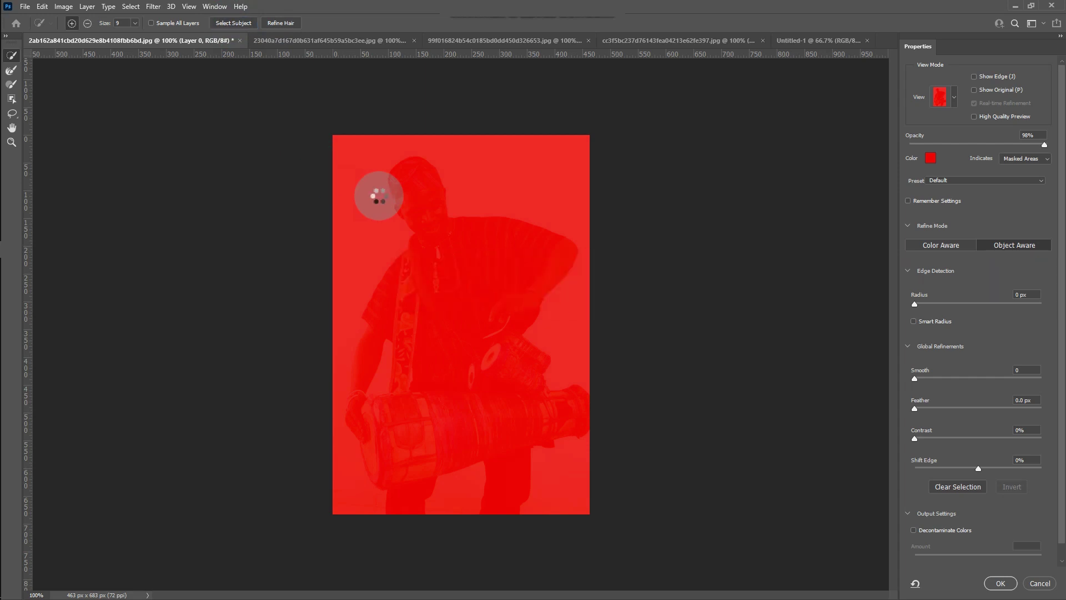
{"action": "left_click", "coordinate": [983, 583]}
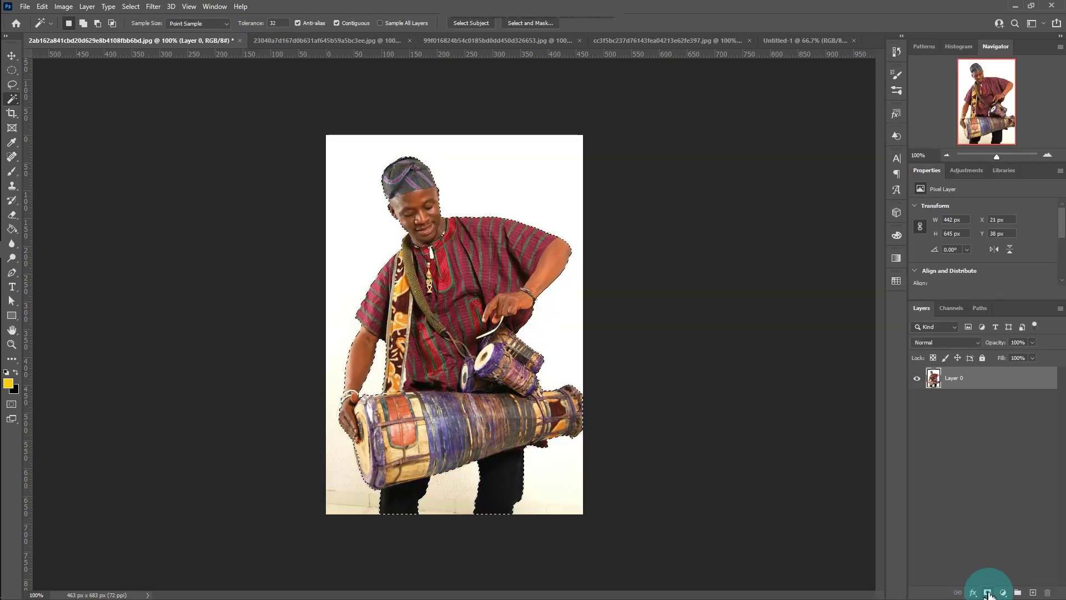
{"action": "left_click", "coordinate": [988, 593]}
{"action": "key", "text": "v"}
{"action": "right_click", "coordinate": [1011, 381]}
{"action": "left_click", "coordinate": [888, 280]}
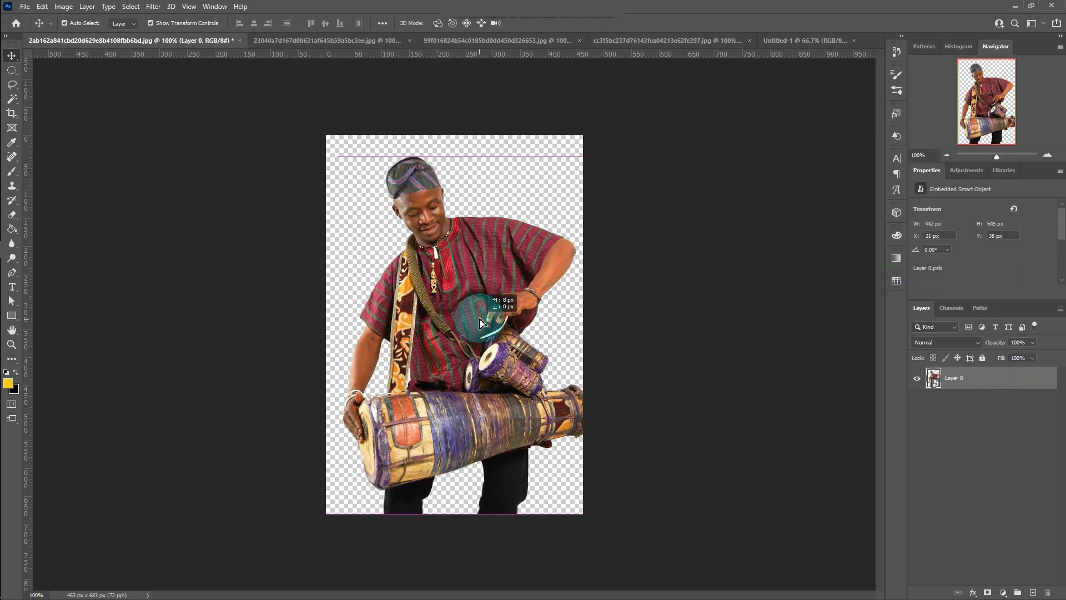
Step: Place the drummer into the poster near the bottom, nudged slightly upward
{"action": "mouse_move", "coordinate": [488, 334]}
{"action": "left_mouse_down"}
{"action": "mouse_move", "coordinate": [519, 348]}
{"action": "mouse_move", "coordinate": [530, 454]}
{"action": "left_mouse_up"}
{"action": "key", "text": "ctrl+t"}
{"action": "left_click_drag", "start_coordinate": [514, 399], "coordinate": [530, 382]}
{"action": "left_click", "coordinate": [532, 23]}
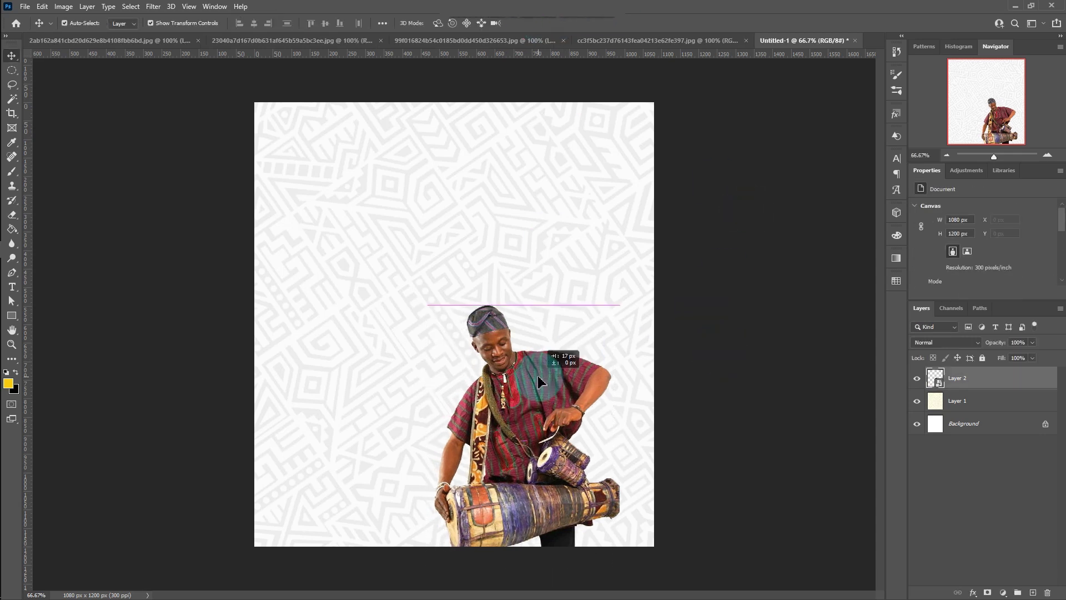
Step: Push the drum end of the drummer with a Liquify filter
{"action": "left_click", "coordinate": [153, 6]}
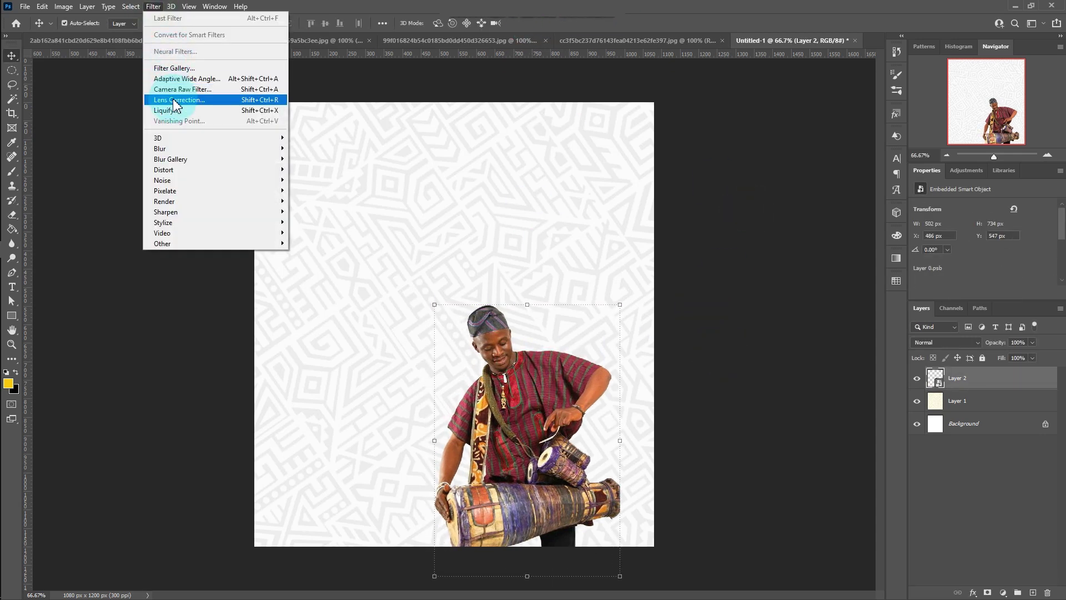
{"action": "left_click", "coordinate": [169, 109]}
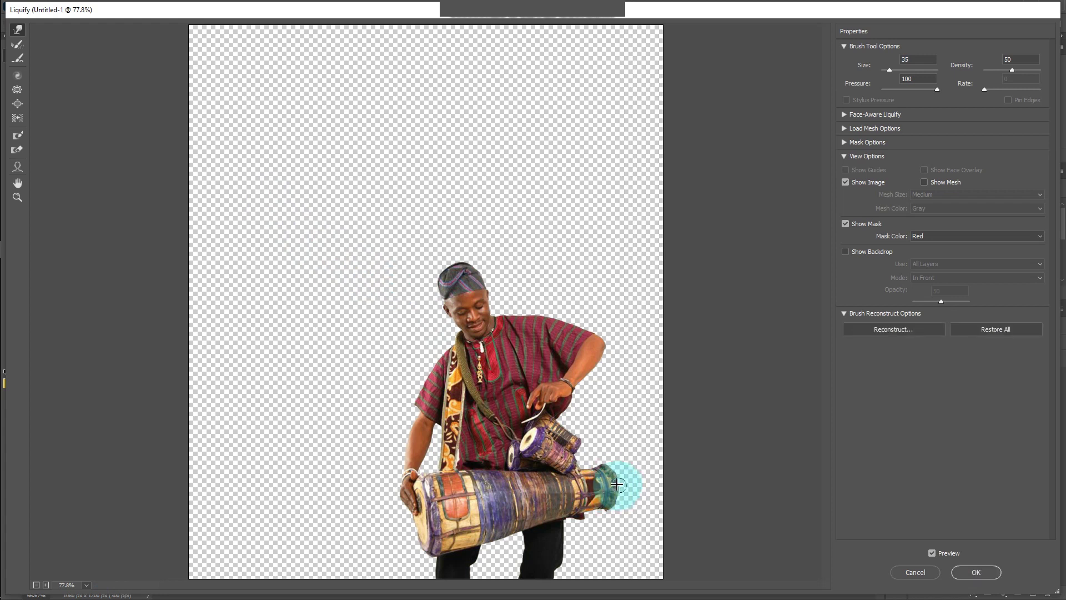
{"action": "left_click", "coordinate": [975, 572]}
Step: Flip the drummer horizontally
{"action": "key", "text": "ctrl+t"}
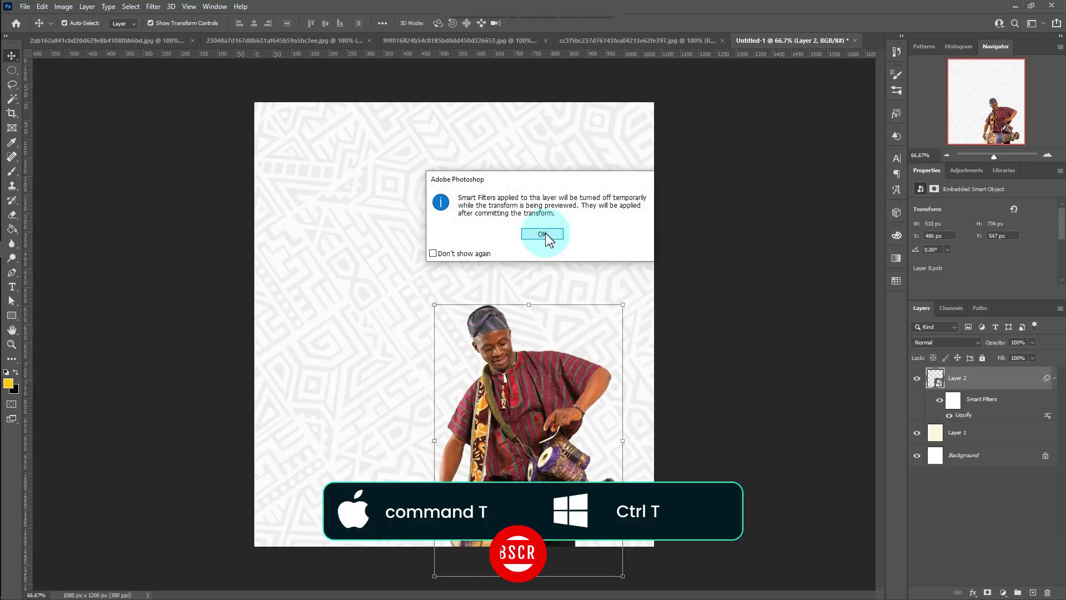
{"action": "left_click", "coordinate": [546, 234]}
{"action": "right_click", "coordinate": [515, 422]}
{"action": "left_click", "coordinate": [472, 577]}
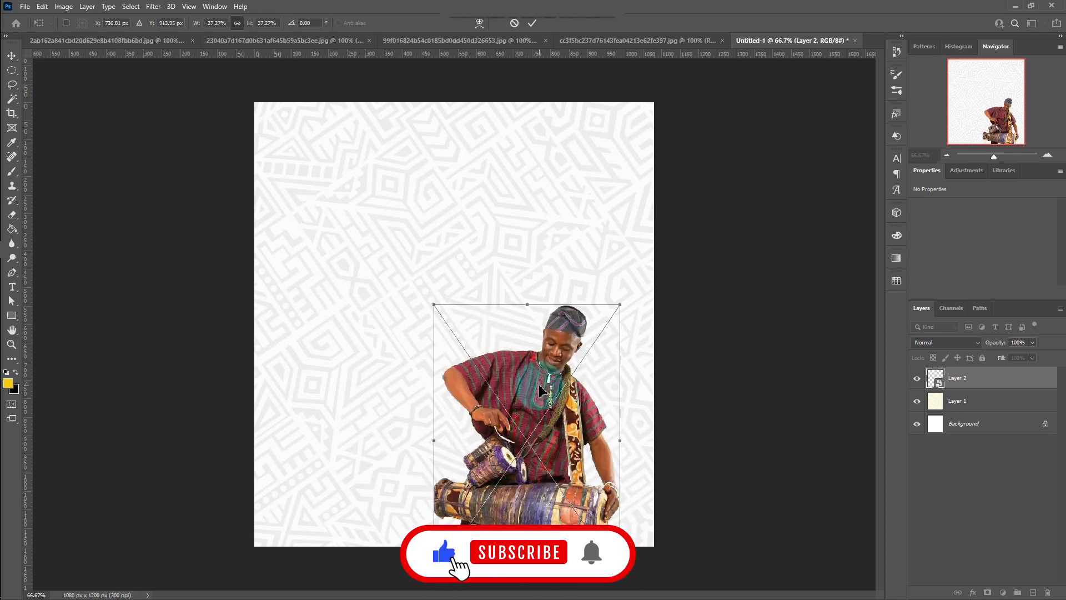
{"action": "key", "text": "Return"}
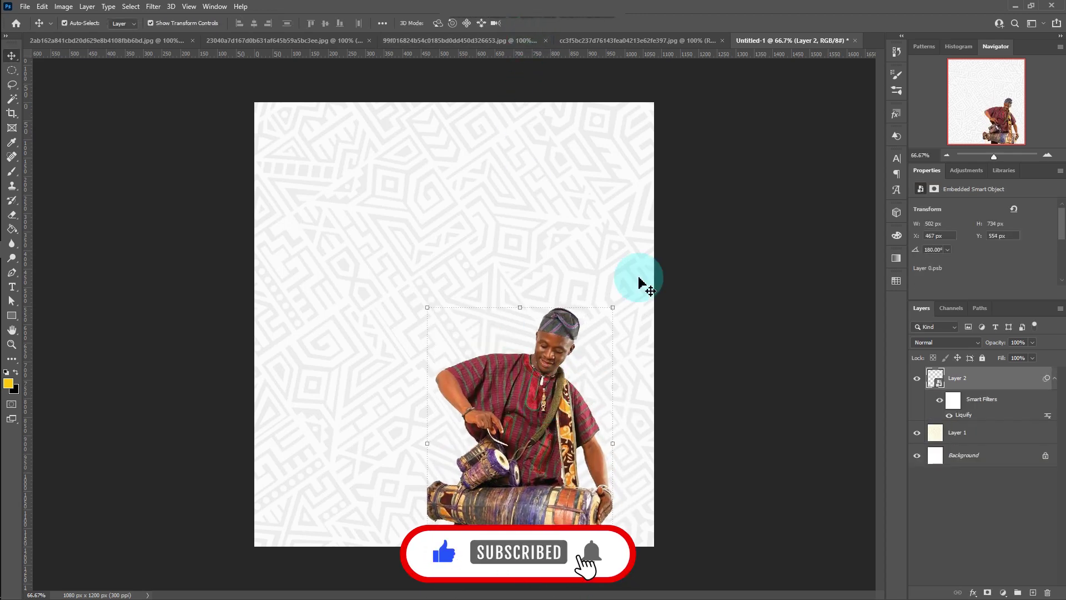
Step: Select the saxophone with Select and Mask and mask out its white background
{"action": "left_click", "coordinate": [12, 99]}
{"action": "key", "text": "ctrl+alt+r"}
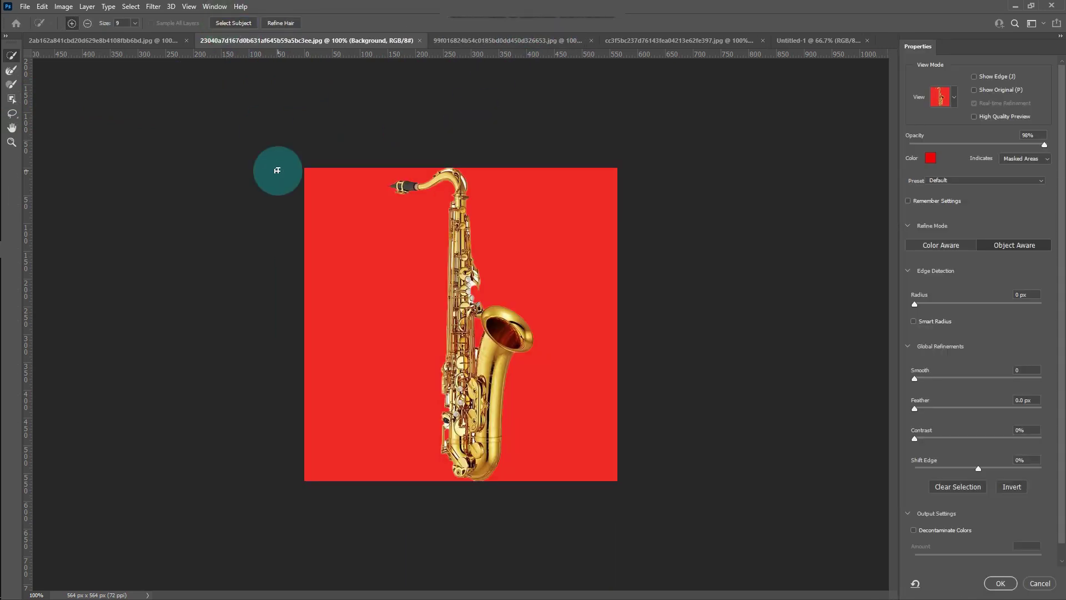
{"action": "scroll", "coordinate": [455, 152], "scroll_direction": "up", "scroll_amount": 2}
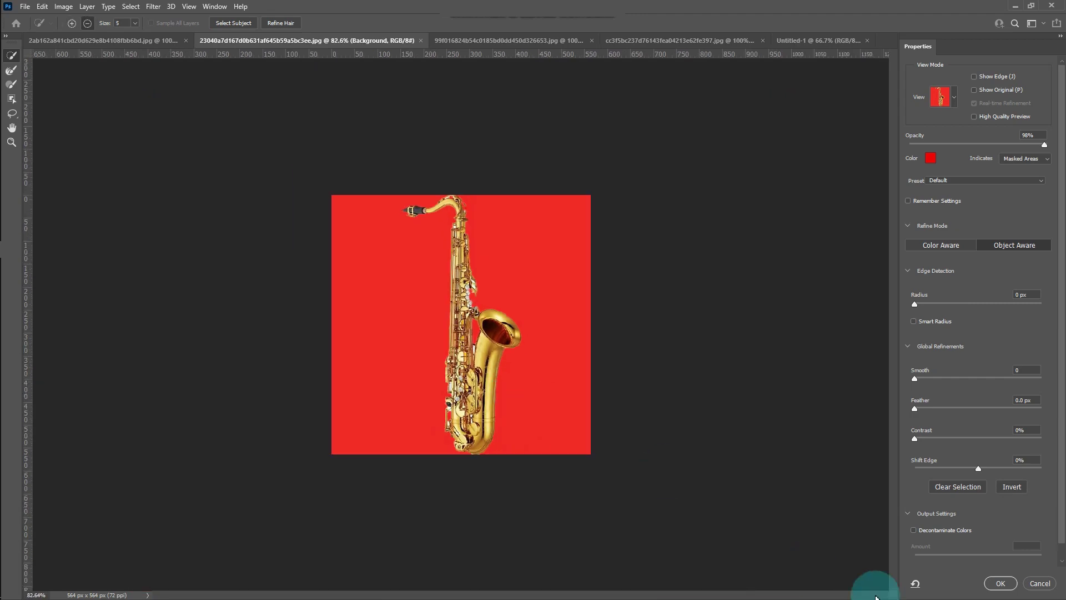
{"action": "left_click", "coordinate": [1000, 583]}
{"action": "left_click", "coordinate": [993, 593]}
Step: Place the saxophone in the poster, enlarged to about 143%, along the left edge
{"action": "left_click", "coordinate": [11, 55]}
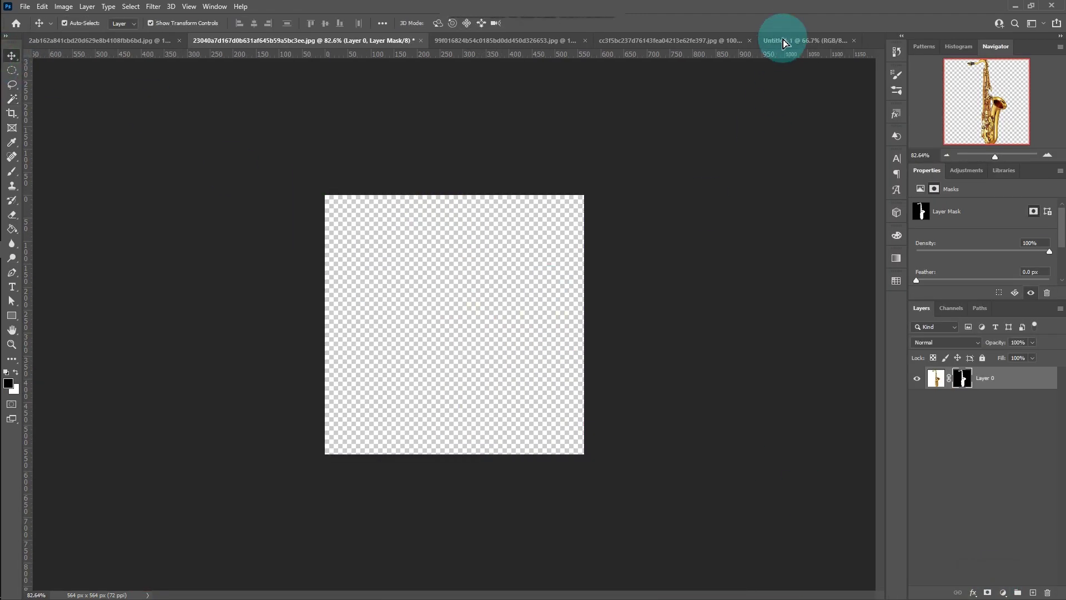
{"action": "left_click_drag", "start_coordinate": [479, 366], "coordinate": [342, 396]}
{"action": "left_click_drag", "start_coordinate": [438, 260], "coordinate": [525, 170]}
{"action": "left_click_drag", "start_coordinate": [389, 375], "coordinate": [289, 472]}
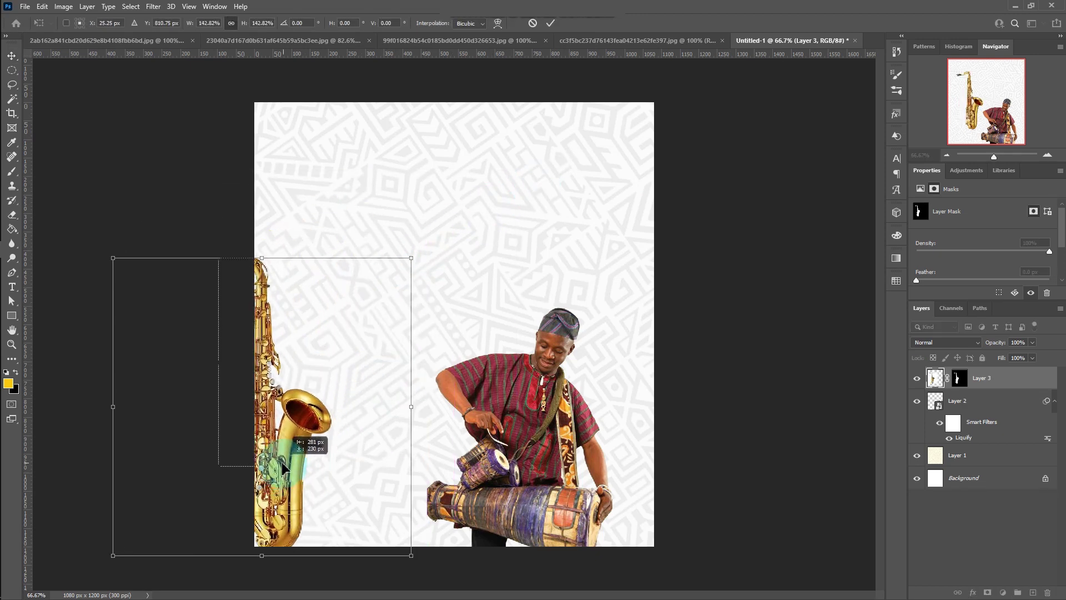
{"action": "left_click", "coordinate": [508, 65]}
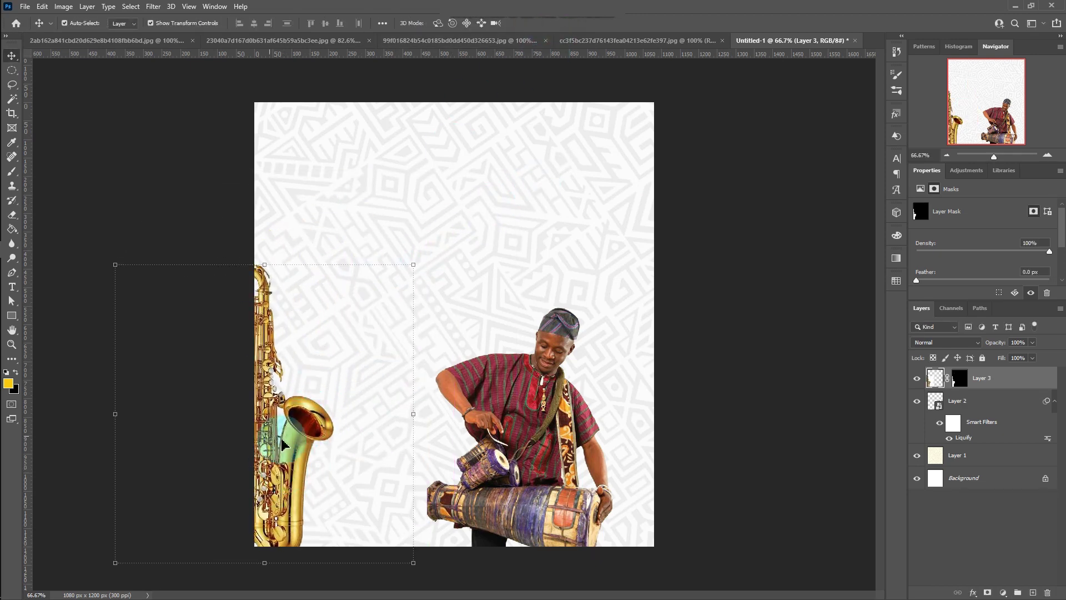
{"action": "right_click", "coordinate": [980, 380]}
Step: Make the saxophone a smart object and apply Shadows/Highlights with shadows at 0%
{"action": "left_click", "coordinate": [888, 281]}
{"action": "left_click", "coordinate": [956, 385]}
{"action": "left_click", "coordinate": [60, 6]}
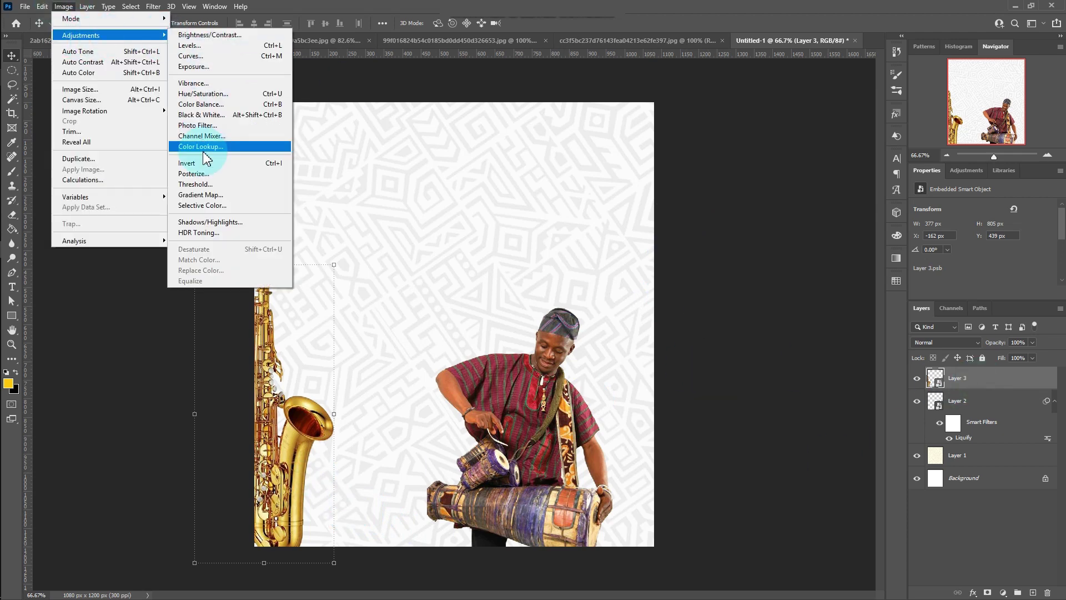
{"action": "left_click", "coordinate": [216, 219]}
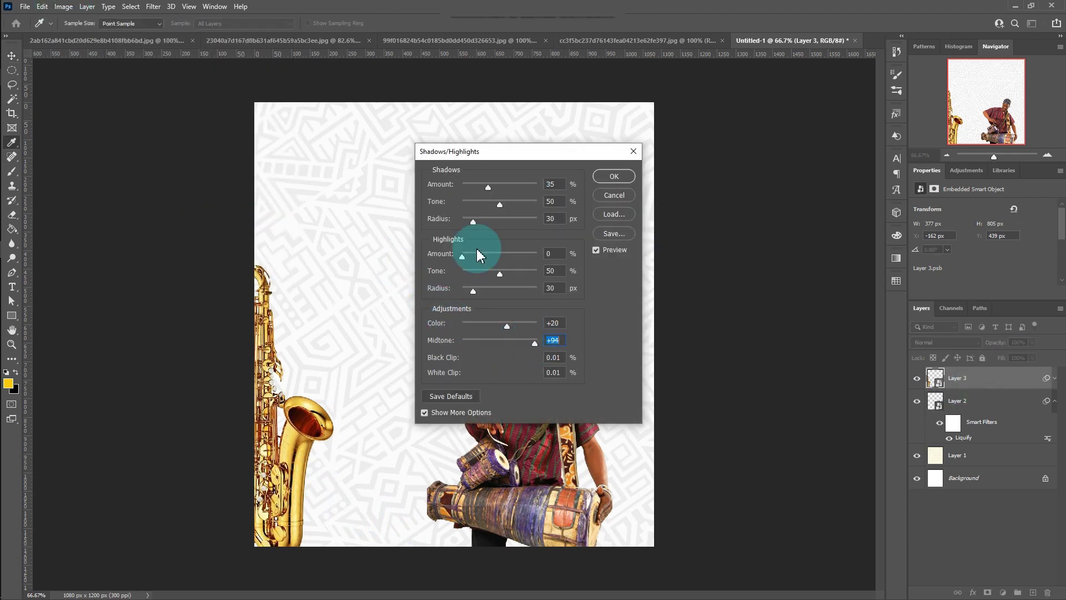
{"action": "left_click_drag", "start_coordinate": [501, 187], "coordinate": [454, 188]}
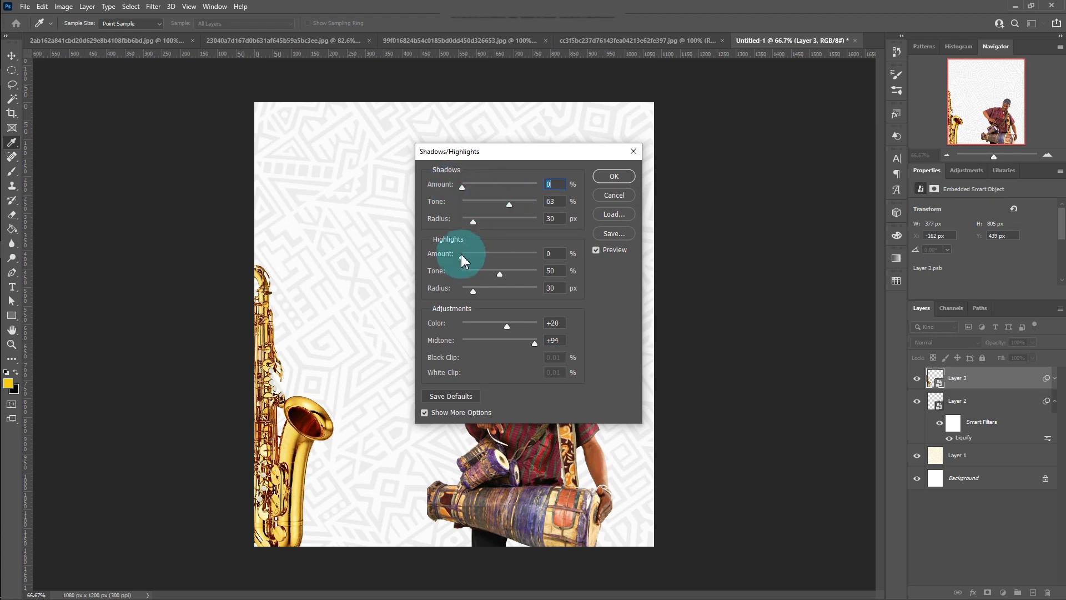
{"action": "left_click", "coordinate": [613, 176]}
Step: Convert the saxophone to Black & White with a lowered yellows value
{"action": "left_click", "coordinate": [64, 6]}
{"action": "left_click", "coordinate": [202, 114]}
{"action": "left_click_drag", "start_coordinate": [521, 175], "coordinate": [510, 176]}
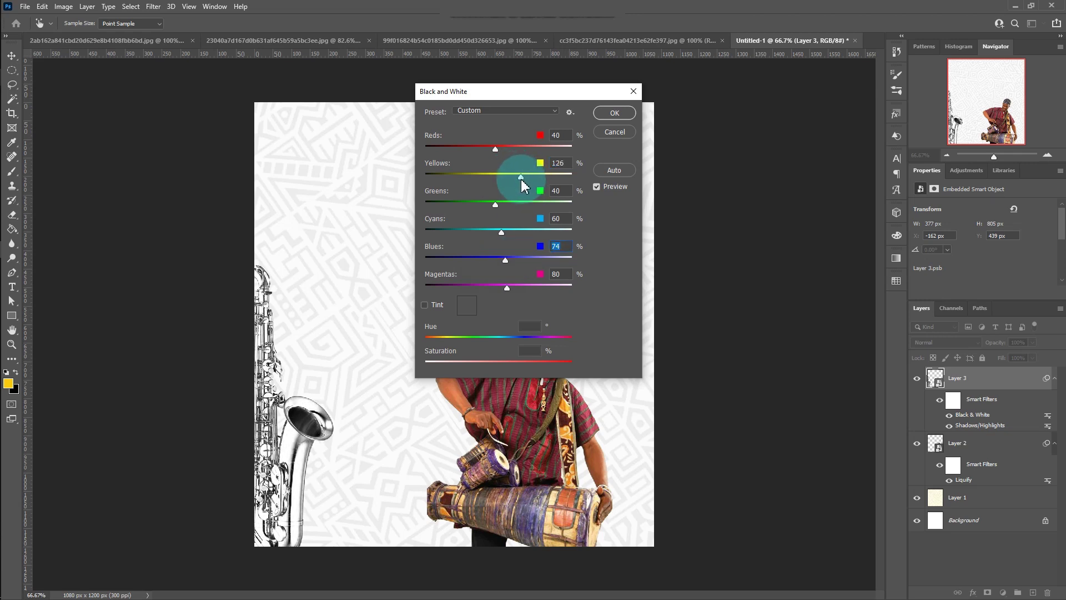
{"action": "left_click", "coordinate": [610, 114]}
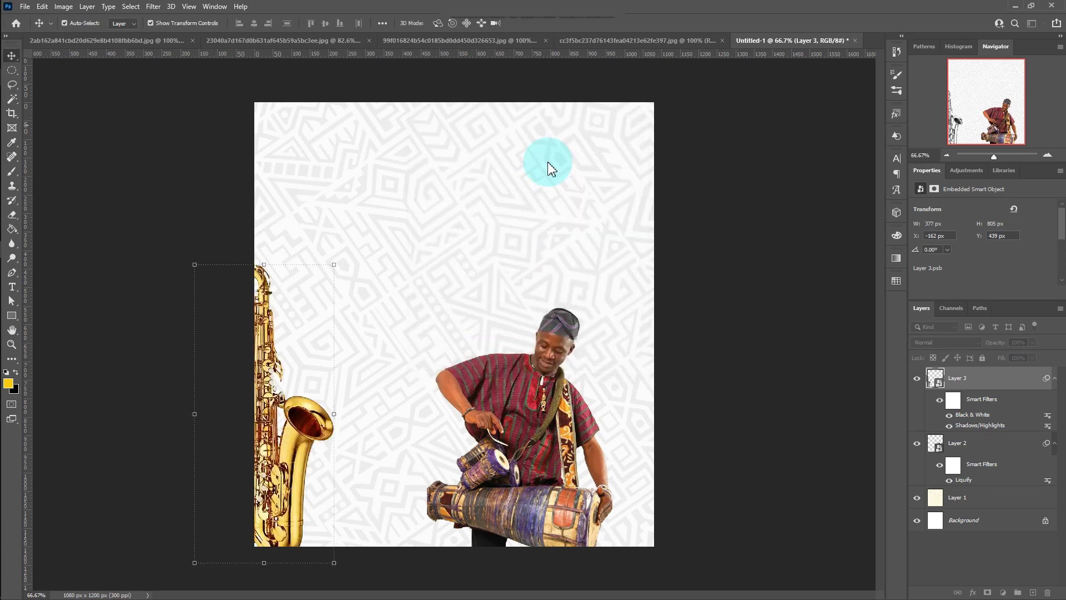
Step: Posterize the saxophone at 13 levels
{"action": "left_click", "coordinate": [64, 7]}
{"action": "left_click", "coordinate": [189, 174]}
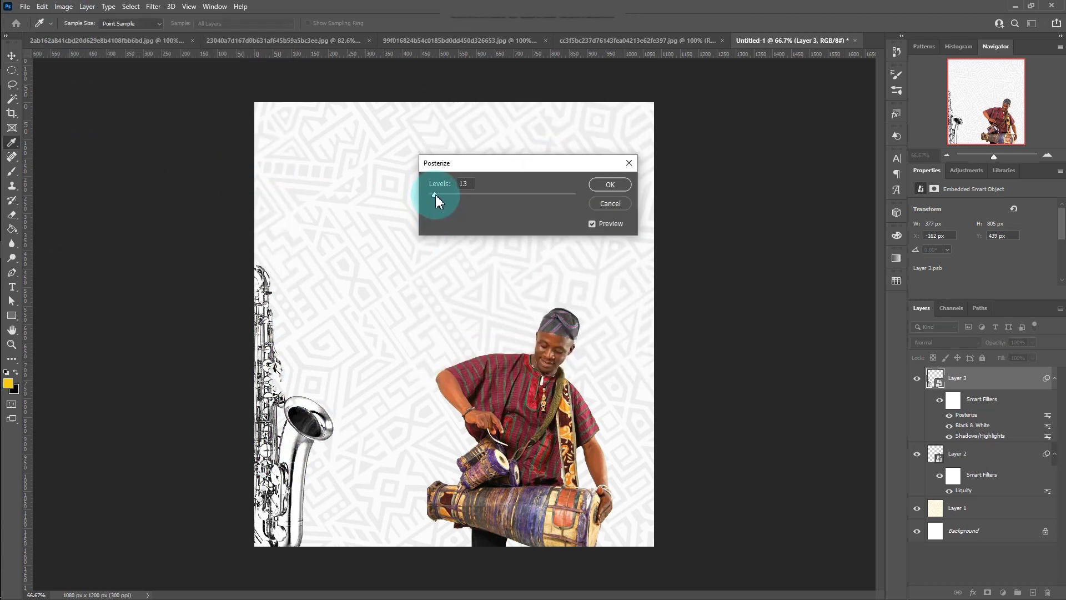
{"action": "left_click", "coordinate": [609, 184]}
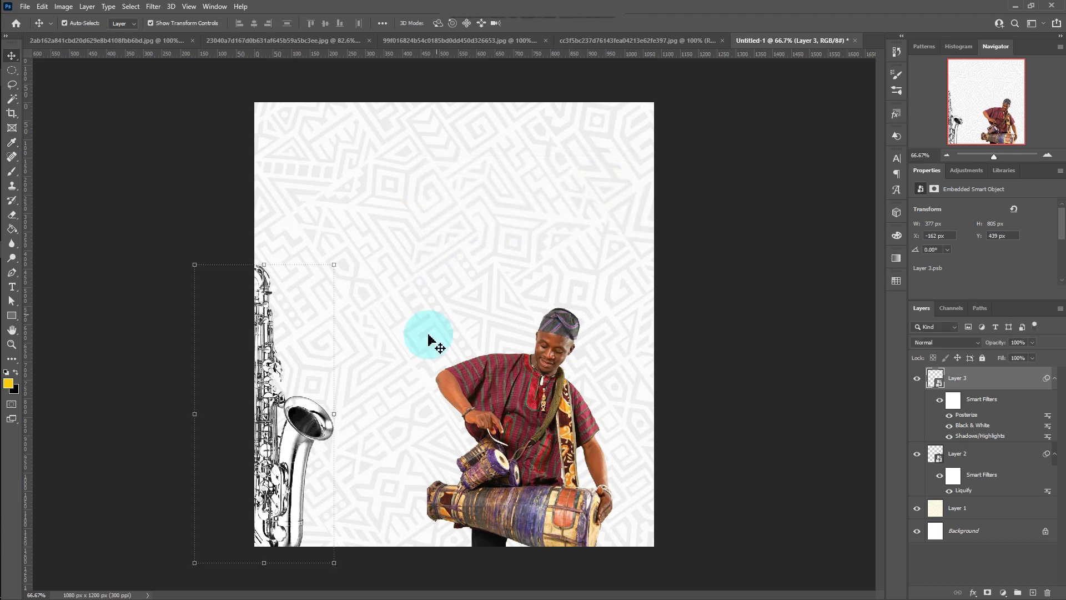
Step: Duplicate the saxophone, rotate the copy 180° and push it against the top-right edge
{"action": "left_click", "coordinate": [1055, 382]}
{"action": "key", "text": "ctrl+j"}
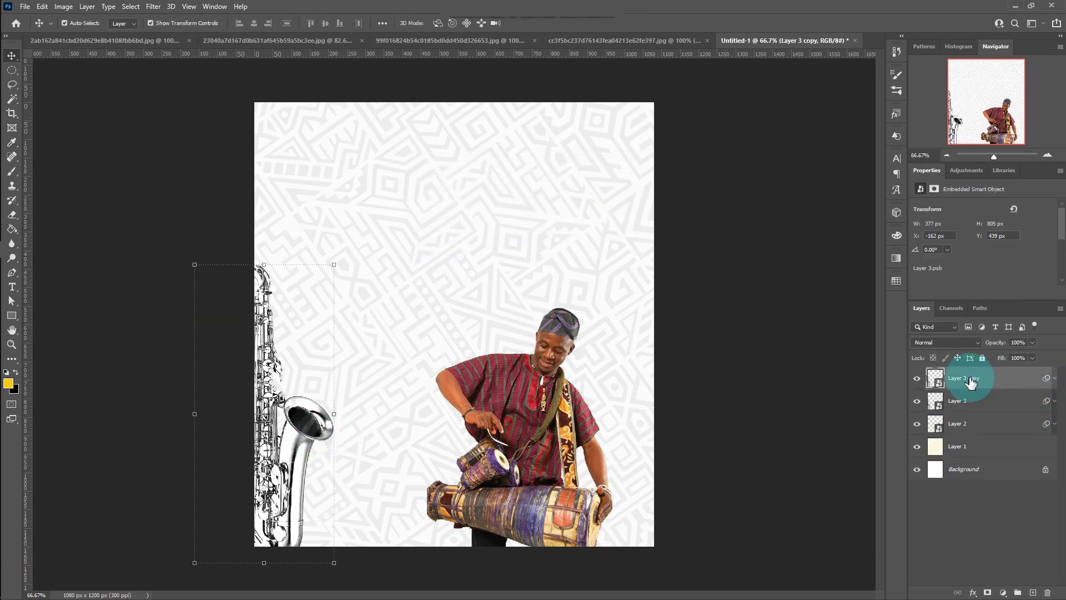
{"action": "left_click_drag", "start_coordinate": [313, 446], "coordinate": [490, 137]}
{"action": "key", "text": "ctrl+t"}
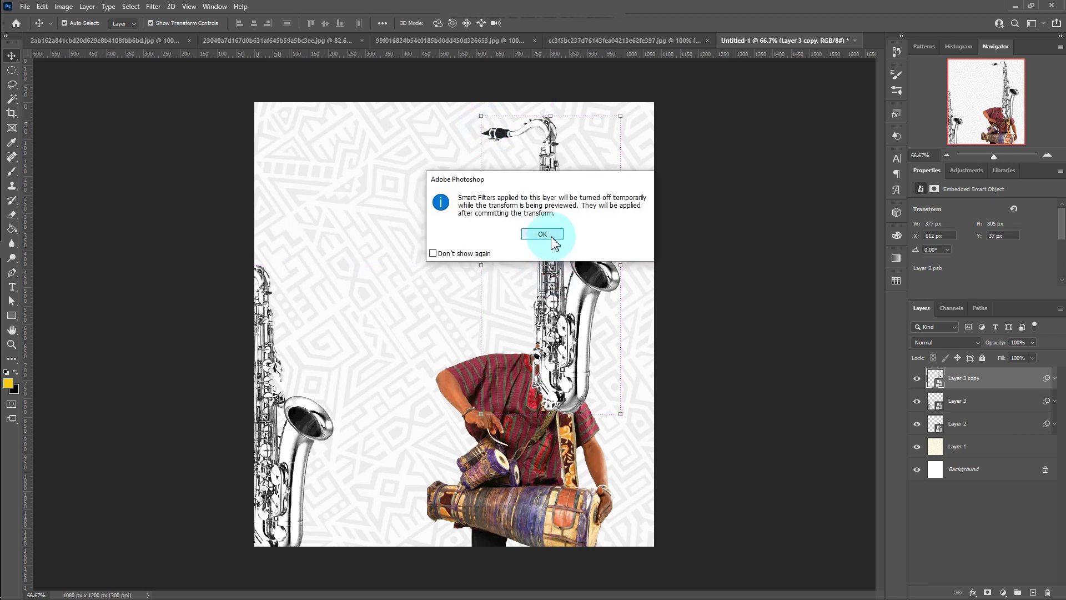
{"action": "left_click", "coordinate": [542, 233]}
{"action": "right_click", "coordinate": [555, 318]}
{"action": "left_click", "coordinate": [575, 493]}
{"action": "mouse_move", "coordinate": [552, 359]}
{"action": "left_mouse_down"}
{"action": "mouse_move", "coordinate": [648, 280]}
{"action": "mouse_move", "coordinate": [637, 255]}
{"action": "left_mouse_up"}
{"action": "key", "text": "Return"}
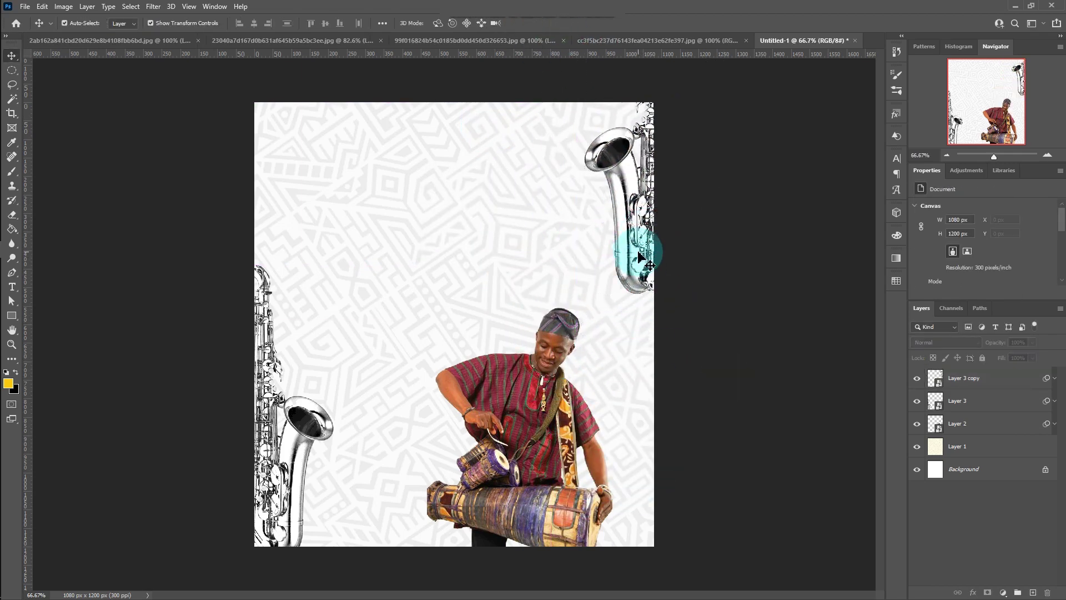
Step: Rename the drummer layer to man and the saxophone layers to trumpet
{"action": "double_click", "coordinate": [968, 423]}
{"action": "double_click", "coordinate": [960, 400]}
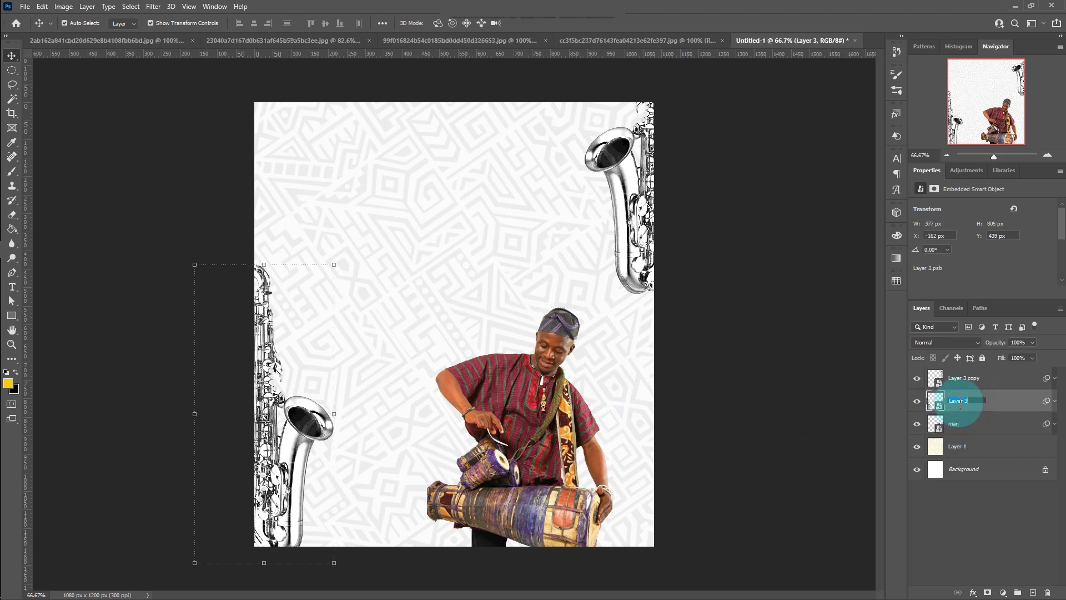
{"action": "type", "text": "trumpet"}
{"action": "double_click", "coordinate": [975, 380]}
{"action": "type", "text": "trumpe"}
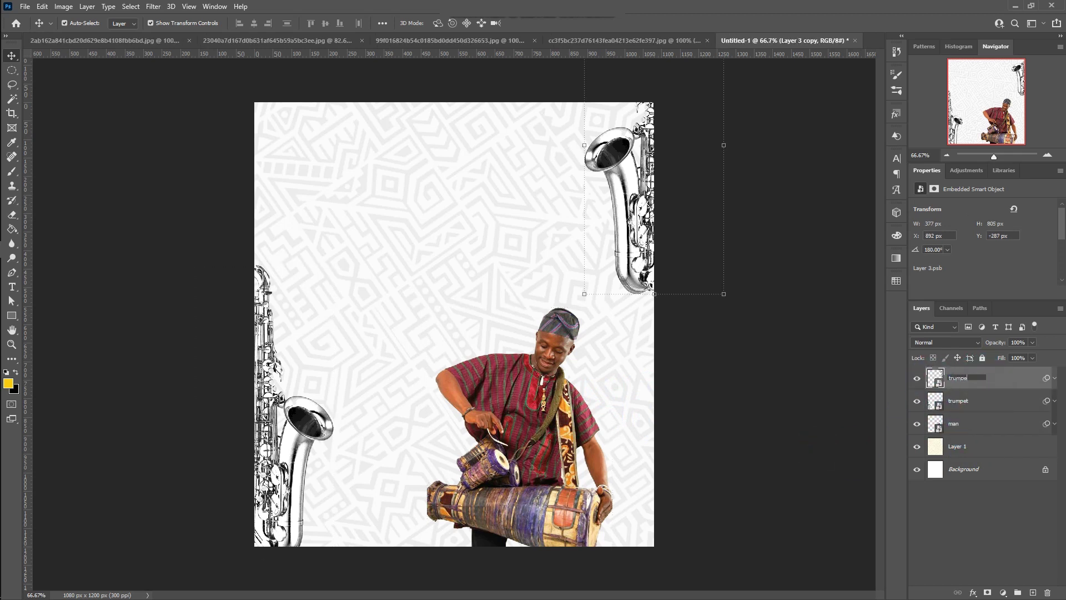
{"action": "type", "text": "t"}
{"action": "left_click", "coordinate": [794, 404]}
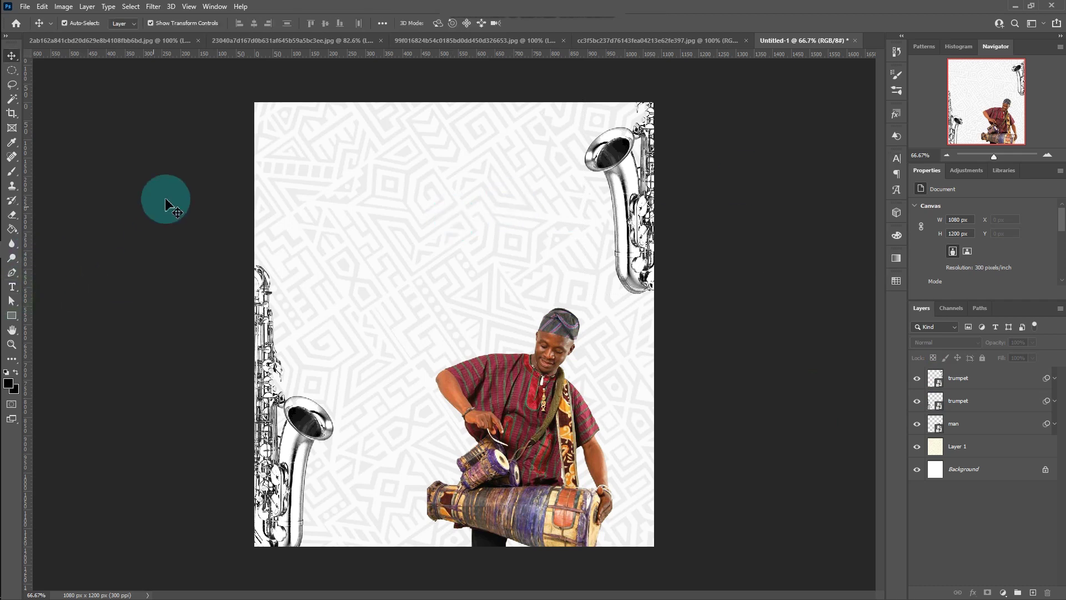
{"action": "left_click", "coordinate": [11, 286]}
Step: Type thanks near the top and set it in Monchila Regular
{"action": "left_click", "coordinate": [420, 202]}
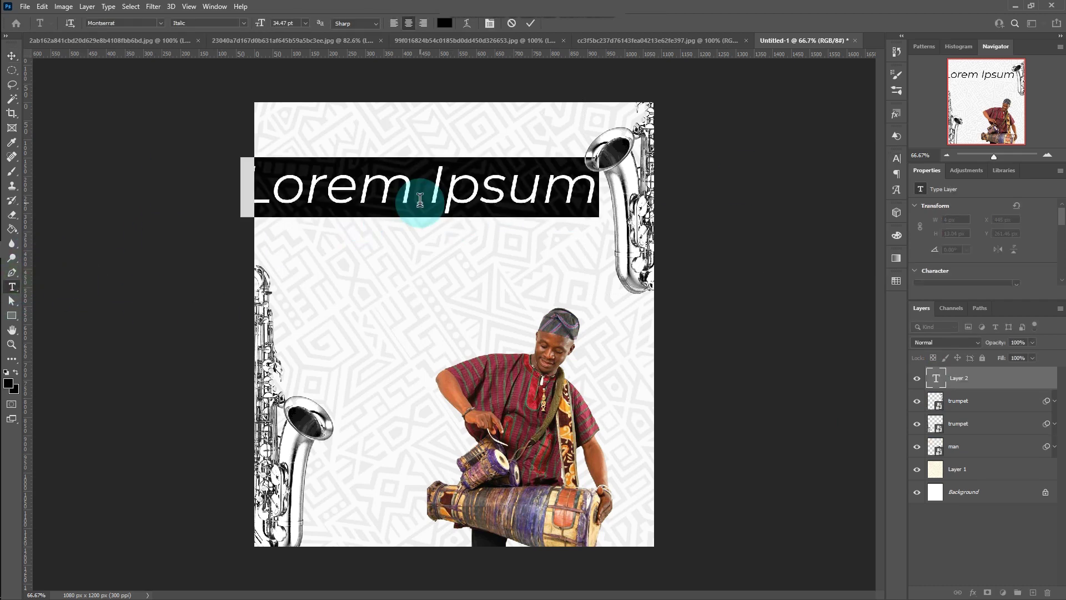
{"action": "type", "text": "thanks"}
{"action": "left_click", "coordinate": [530, 23]}
{"action": "left_click", "coordinate": [12, 56]}
{"action": "left_click_drag", "start_coordinate": [465, 201], "coordinate": [488, 211]}
{"action": "left_click", "coordinate": [896, 158]}
{"action": "type", "text": "mo"}
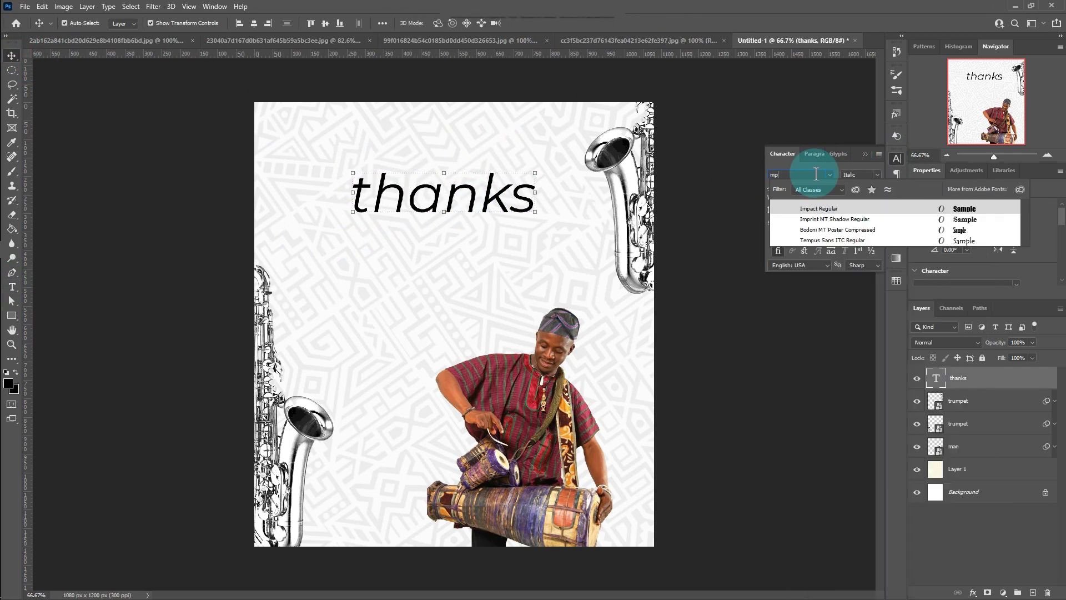
{"action": "type", "text": "n"}
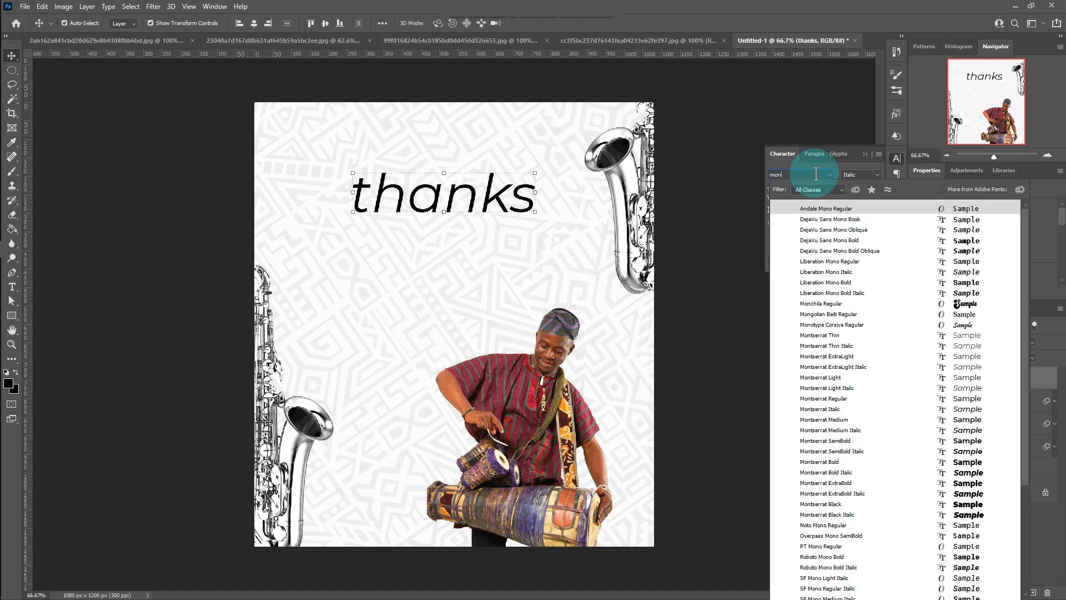
{"action": "left_click", "coordinate": [958, 304]}
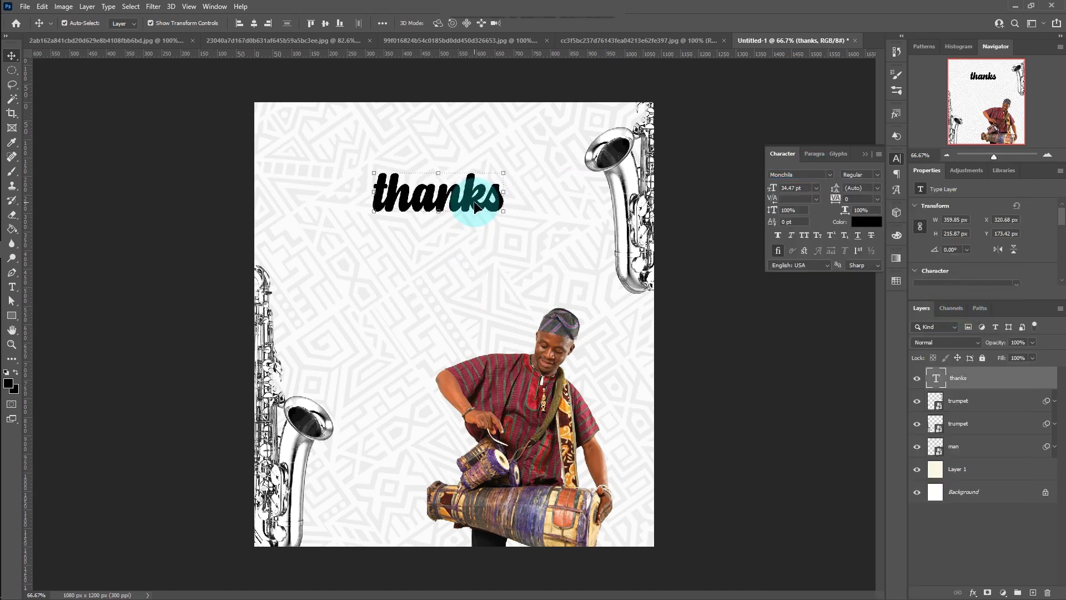
Step: Duplicate the thanks line below it and retype the copy as giving
{"action": "left_click_drag", "start_coordinate": [474, 207], "coordinate": [479, 240]}
{"action": "double_click", "coordinate": [479, 240]}
{"action": "type", "text": "givi"}
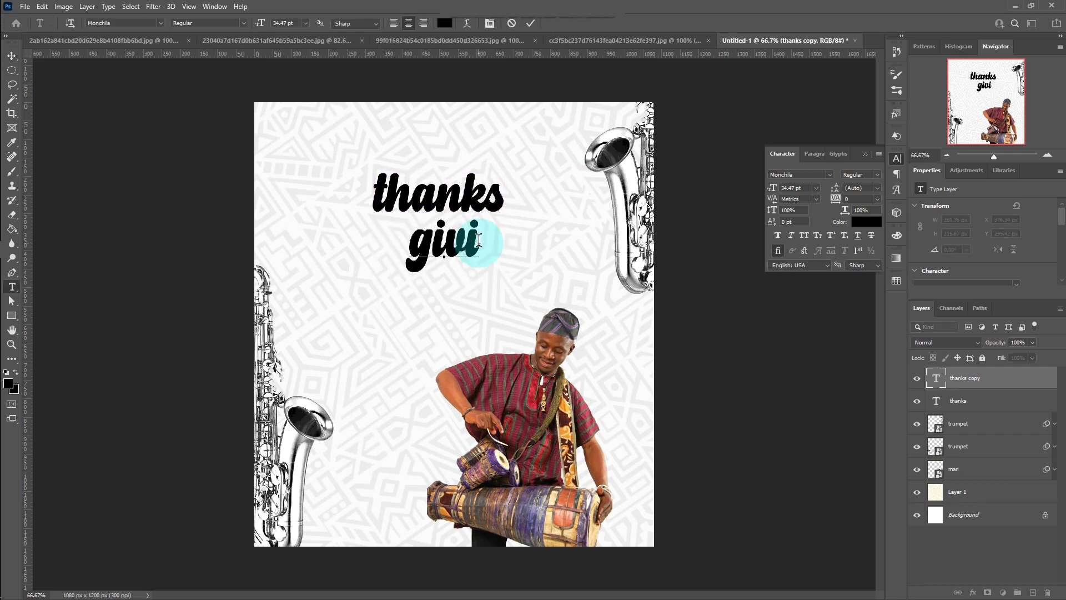
{"action": "key", "text": "ctrl+Return"}
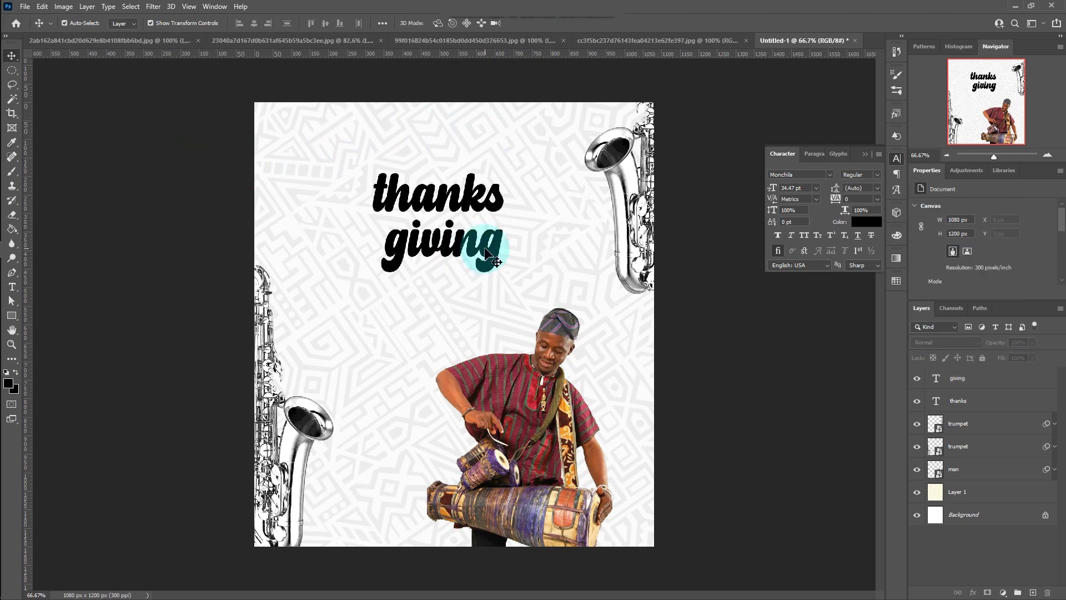
{"action": "key", "text": "v"}
Step: Shift the top line and delete its leading t so it reads hanks
{"action": "mouse_move", "coordinate": [448, 198]}
{"action": "left_mouse_down"}
{"action": "mouse_move", "coordinate": [463, 197]}
{"action": "mouse_move", "coordinate": [377, 190]}
{"action": "left_mouse_up"}
{"action": "key", "text": "t"}
{"action": "key", "text": "BackSpace"}
{"action": "left_click", "coordinate": [530, 23]}
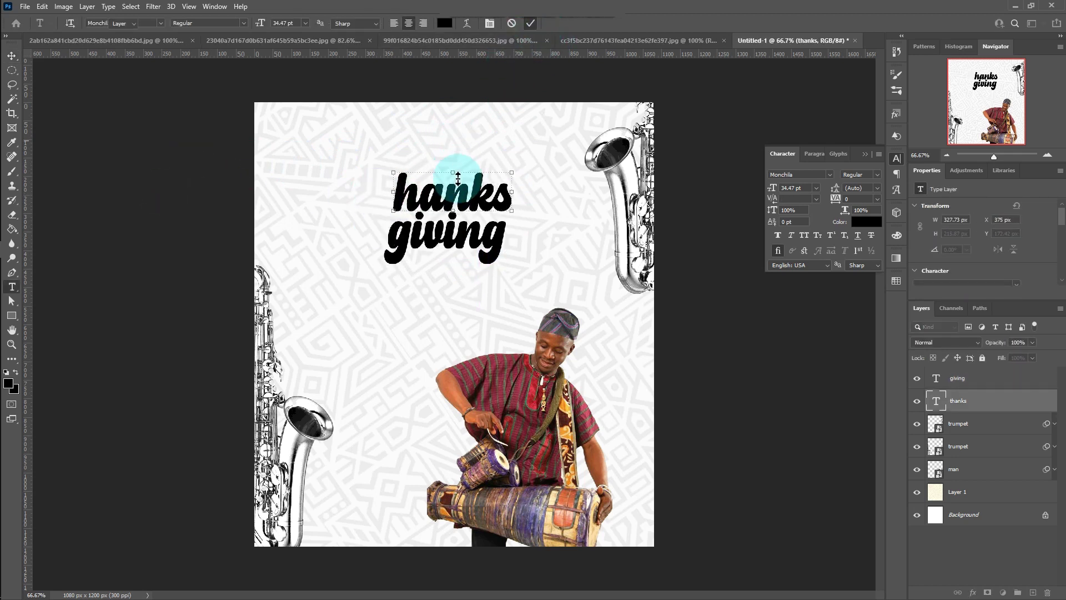
{"action": "key", "text": "v"}
{"action": "left_click", "coordinate": [475, 204]}
Step: Copy hanks into a separate capital T, enlarge it to about 150% and nudge it up-right
{"action": "left_click_drag", "start_coordinate": [477, 208], "coordinate": [403, 206], "text": "alt"}
{"action": "double_click", "coordinate": [371, 192]}
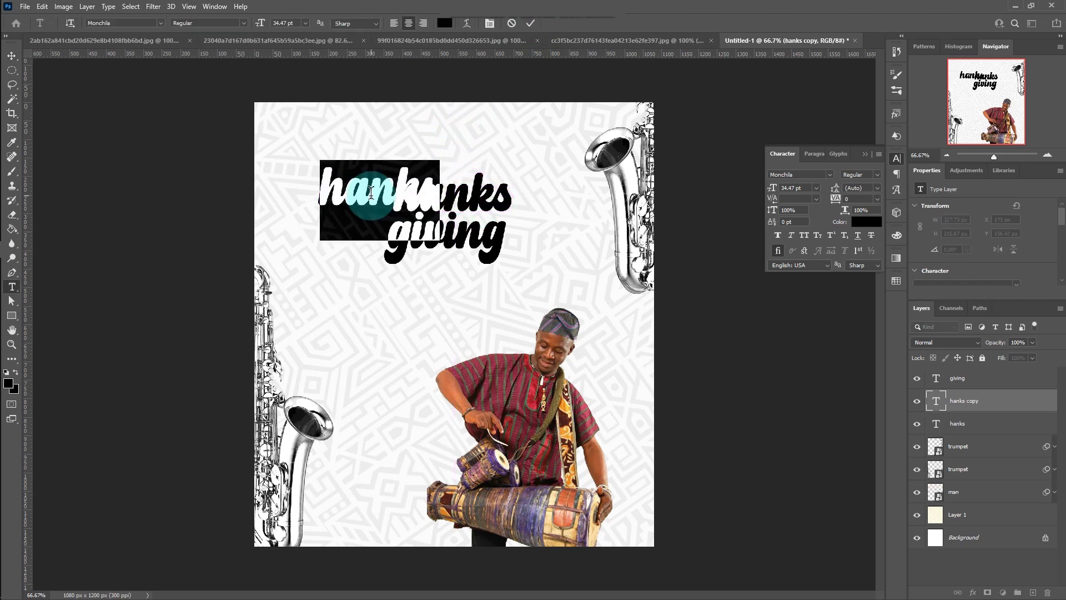
{"action": "type", "text": "T"}
{"action": "left_click", "coordinate": [531, 23]}
{"action": "key", "text": "v"}
{"action": "key", "text": "ctrl+t"}
{"action": "left_click_drag", "start_coordinate": [361, 248], "coordinate": [317, 294]}
{"action": "left_click", "coordinate": [550, 25]}
{"action": "key", "text": "ctrl+t"}
{"action": "left_click_drag", "start_coordinate": [325, 259], "coordinate": [342, 250]}
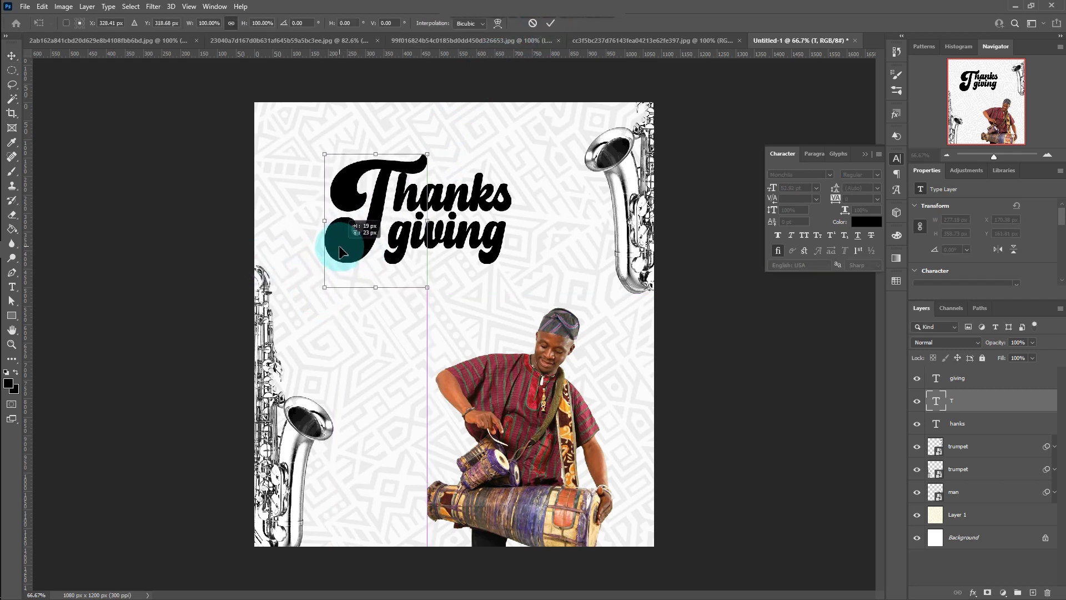
{"action": "left_click", "coordinate": [550, 23]}
Step: Shift giving slightly right, then enlarge the T a bit more and lower it
{"action": "left_click", "coordinate": [452, 199]}
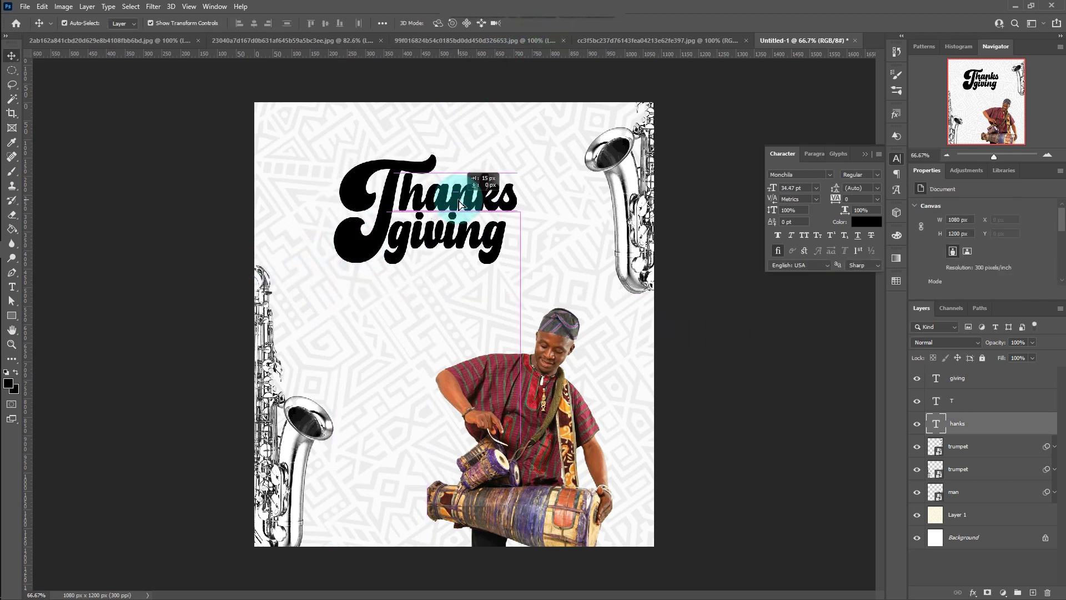
{"action": "left_click", "coordinate": [743, 381]}
{"action": "left_click_drag", "start_coordinate": [462, 240], "coordinate": [472, 243]}
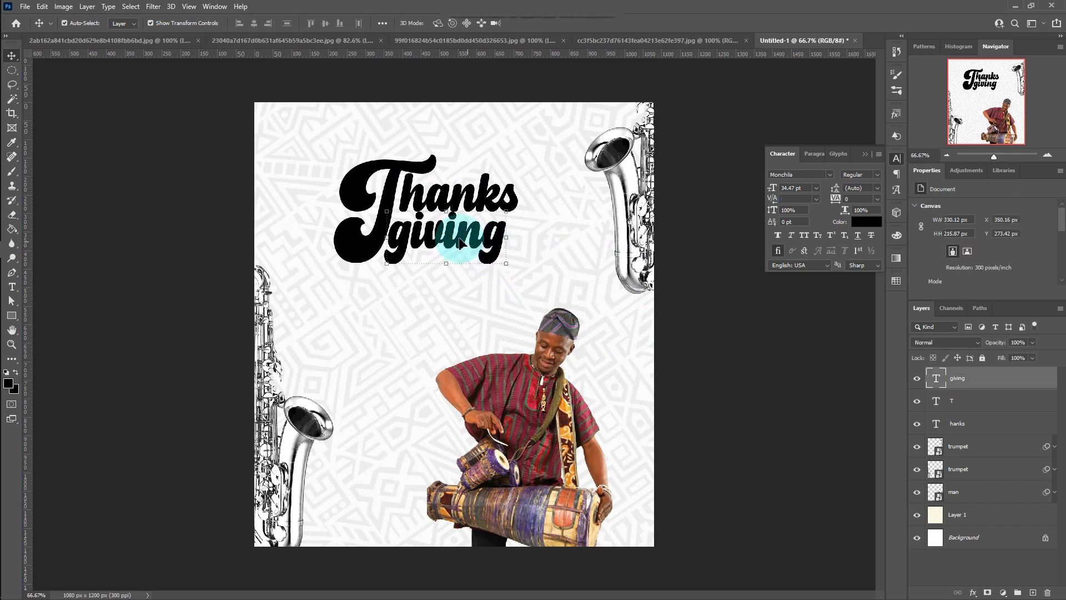
{"action": "left_click", "coordinate": [431, 161]}
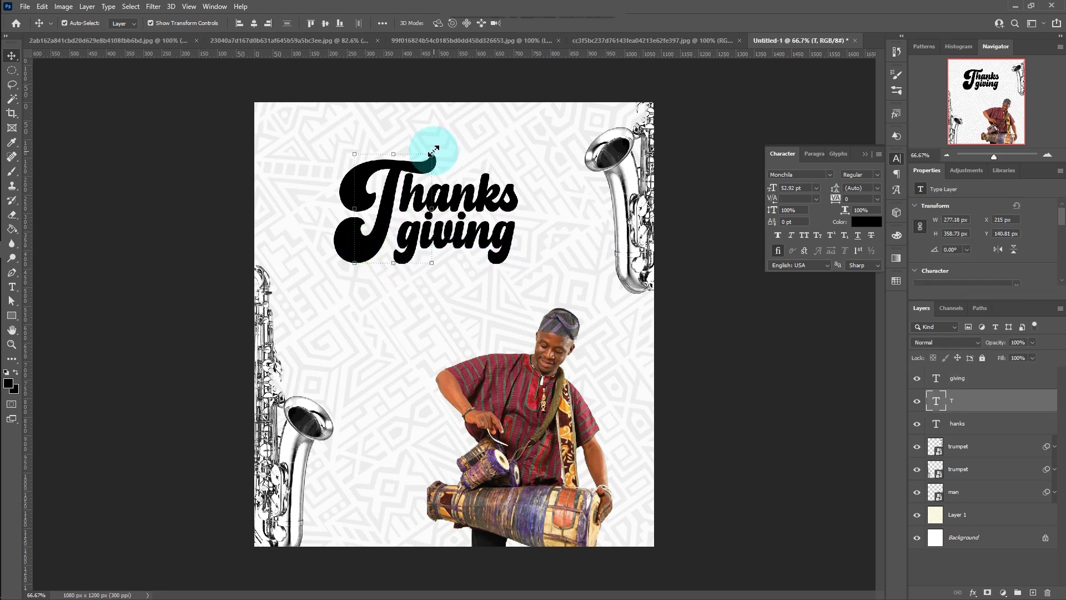
{"action": "key", "text": "ctrl+t"}
{"action": "left_click_drag", "start_coordinate": [439, 152], "coordinate": [447, 142]}
{"action": "left_click_drag", "start_coordinate": [417, 193], "coordinate": [379, 255]}
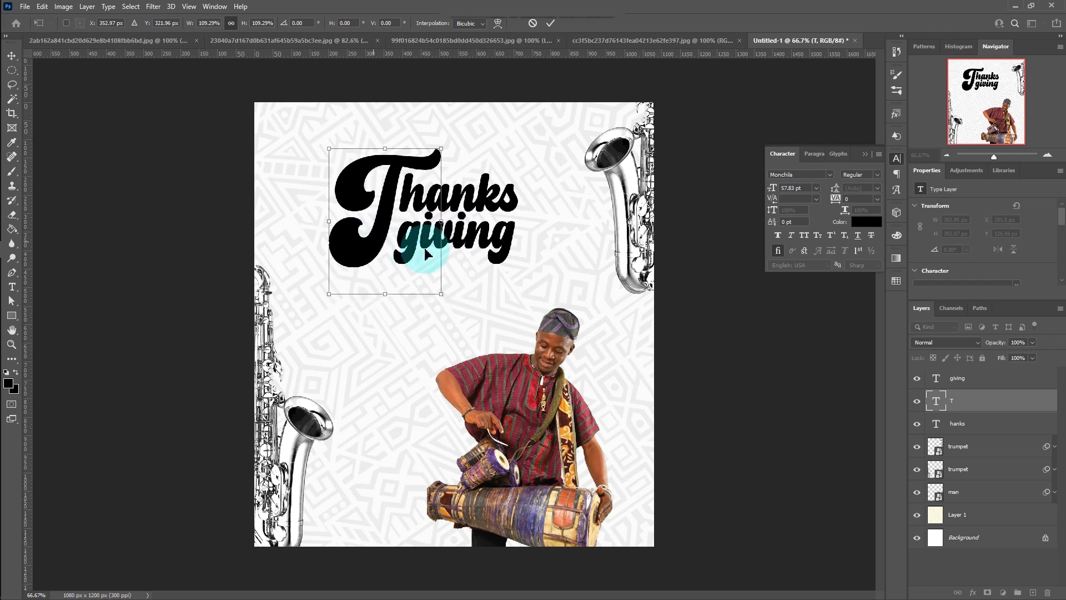
{"action": "left_click", "coordinate": [552, 23]}
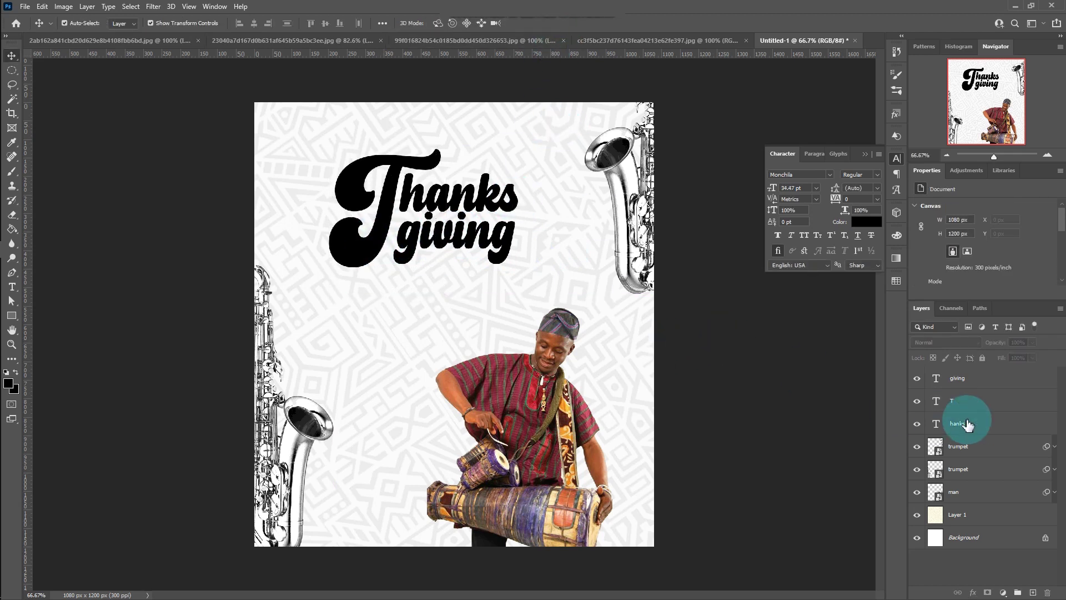
Step: Move all three title layers together lower and to the right
{"action": "left_click", "coordinate": [975, 378]}
{"action": "left_click", "coordinate": [986, 437], "text": "shift"}
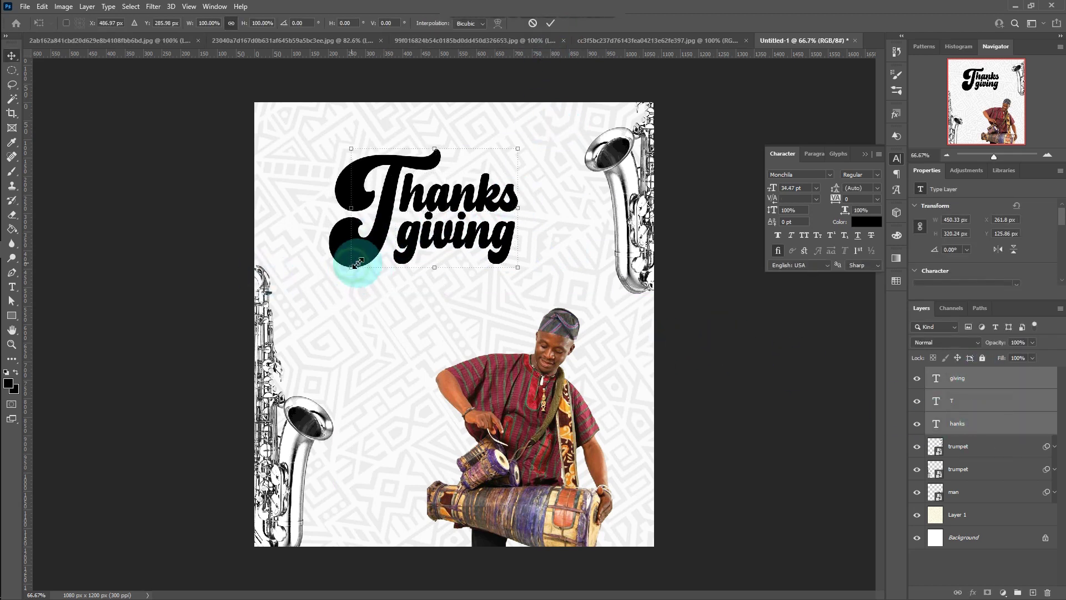
{"action": "key", "text": "ctrl+t"}
{"action": "left_click_drag", "start_coordinate": [407, 252], "coordinate": [431, 264]}
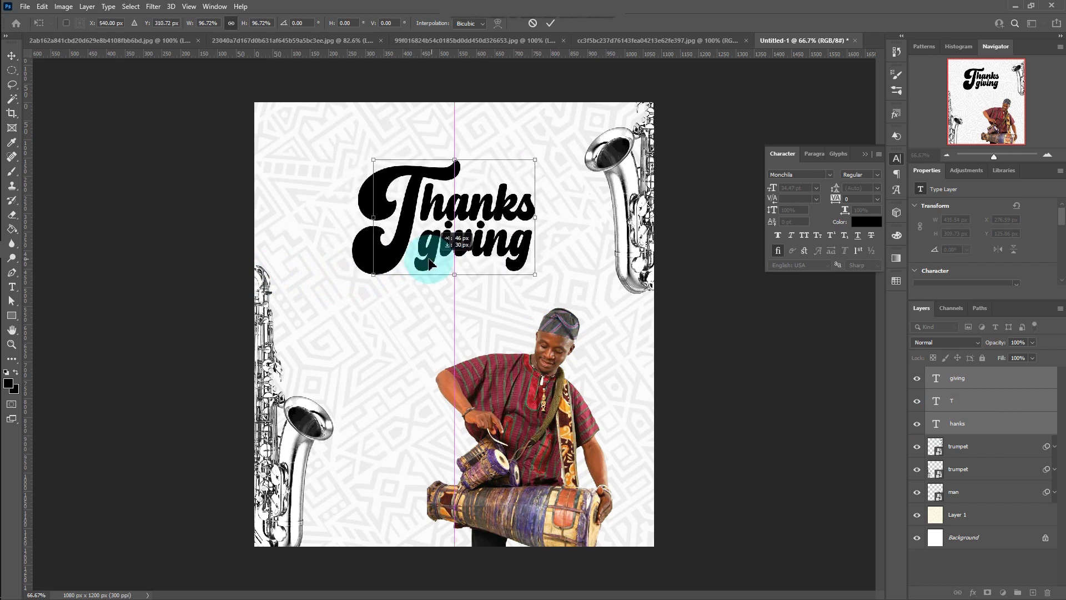
{"action": "left_click", "coordinate": [719, 326]}
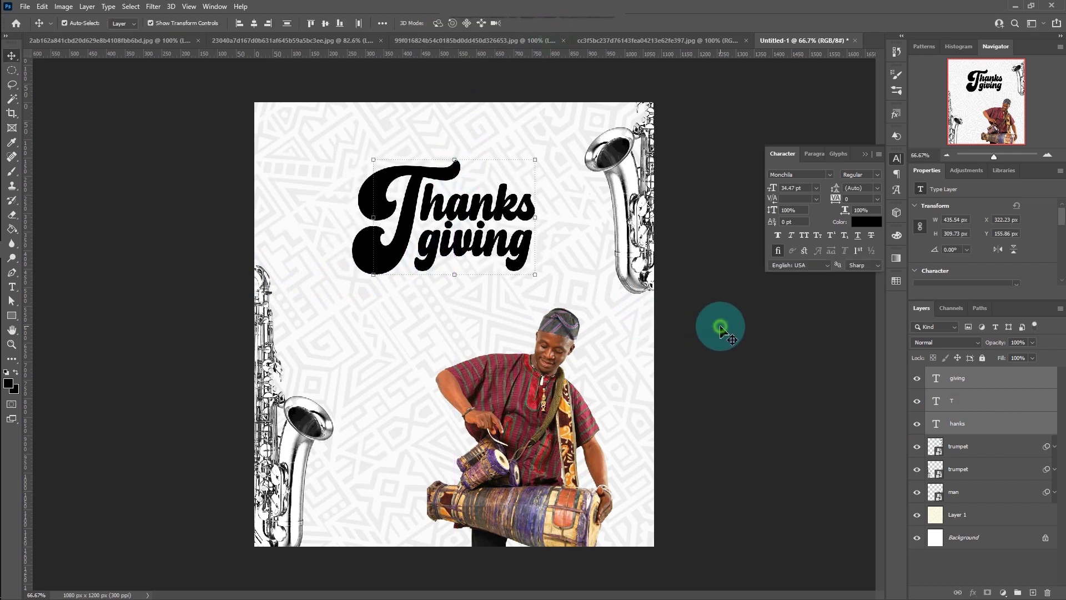
Step: Sample a maroon colour and apply it to the T layer from Swatches
{"action": "right_click", "coordinate": [11, 143]}
{"action": "left_click", "coordinate": [61, 143]}
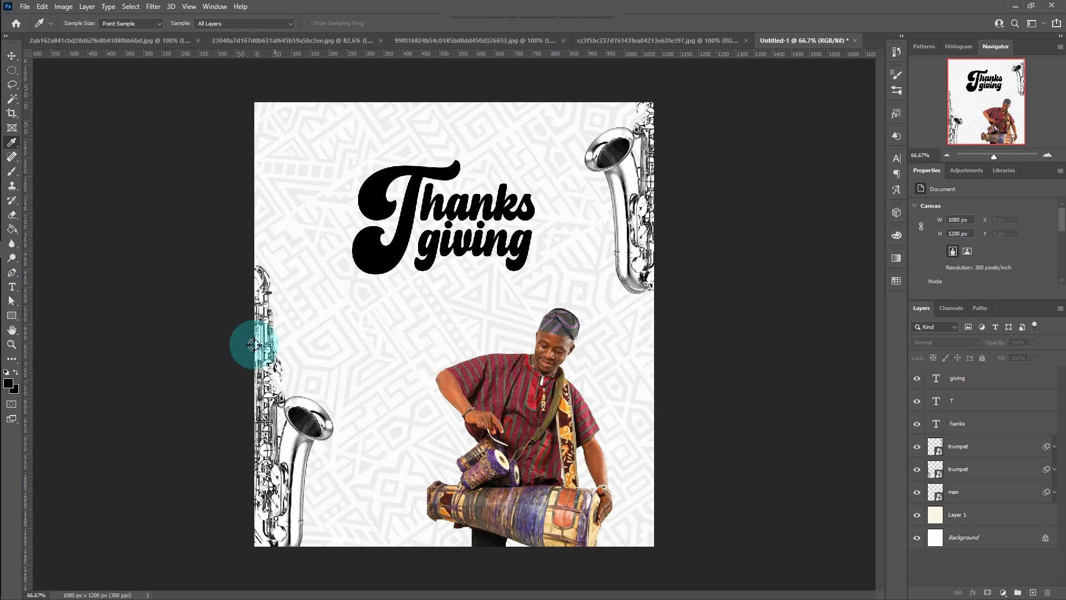
{"action": "left_click", "coordinate": [12, 56]}
{"action": "left_click", "coordinate": [369, 228]}
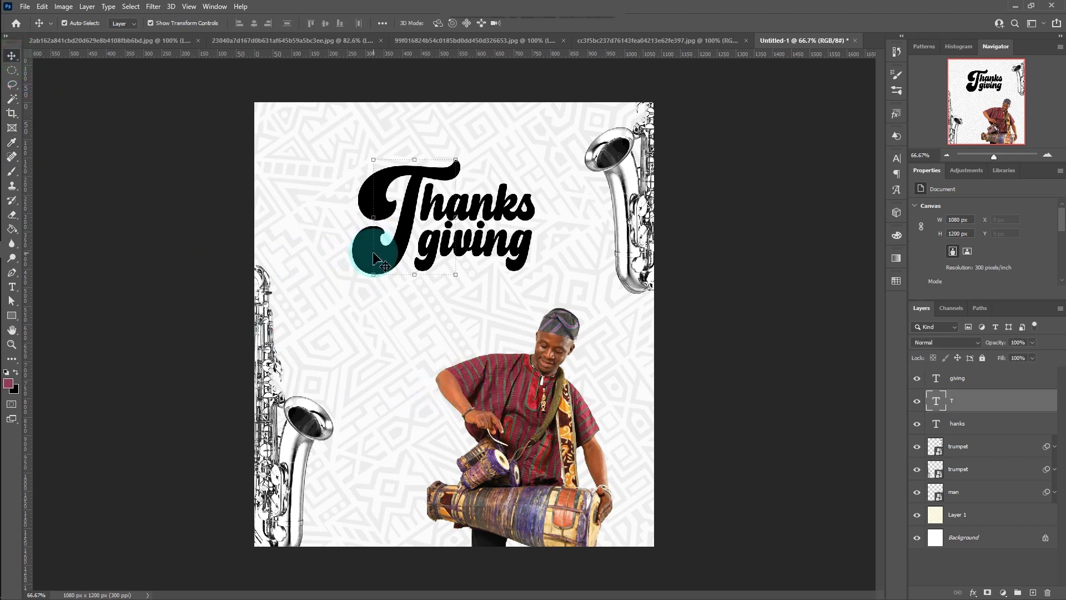
{"action": "left_click", "coordinate": [896, 281]}
{"action": "left_click", "coordinate": [765, 311]}
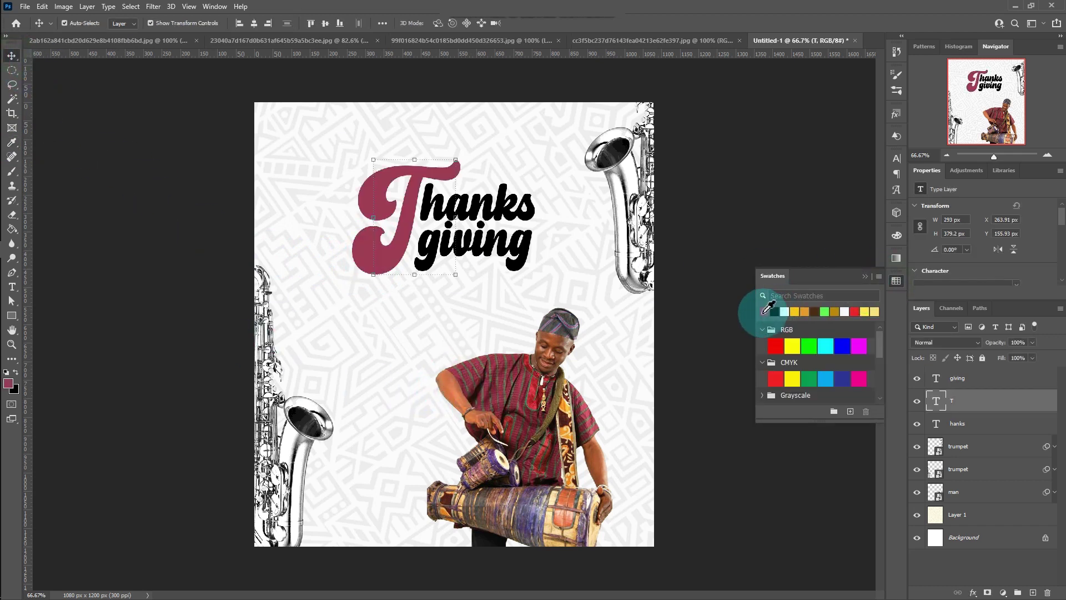
Step: Apply the maroon swatch to the hanks and giving layers
{"action": "left_click", "coordinate": [865, 275]}
{"action": "left_click", "coordinate": [444, 200]}
{"action": "left_click", "coordinate": [896, 280]}
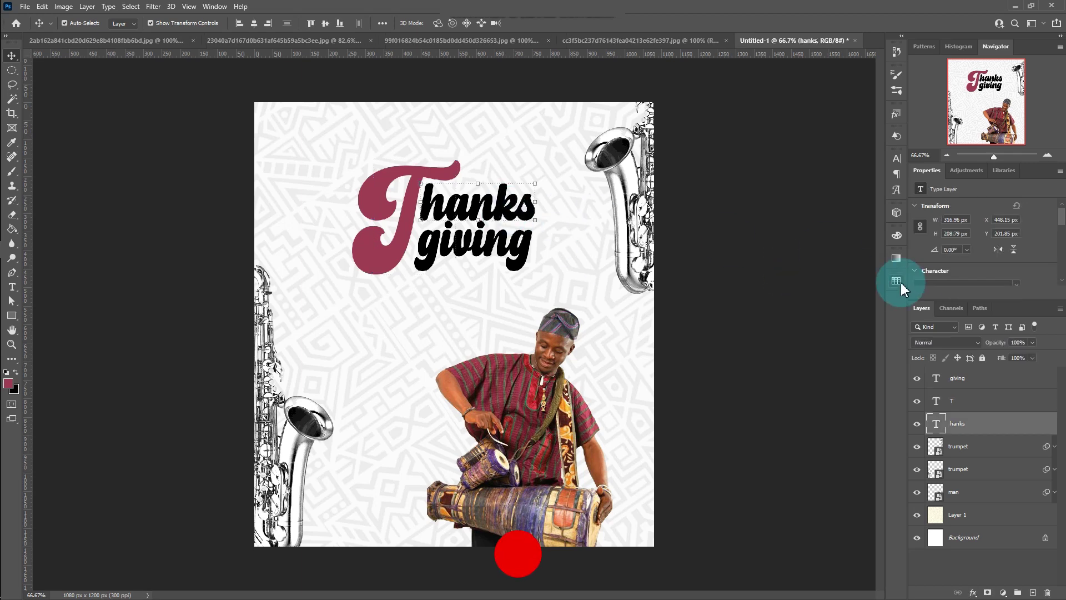
{"action": "left_click", "coordinate": [767, 309]}
{"action": "left_click", "coordinate": [514, 241]}
{"action": "left_click", "coordinate": [767, 309]}
{"action": "left_click", "coordinate": [747, 218]}
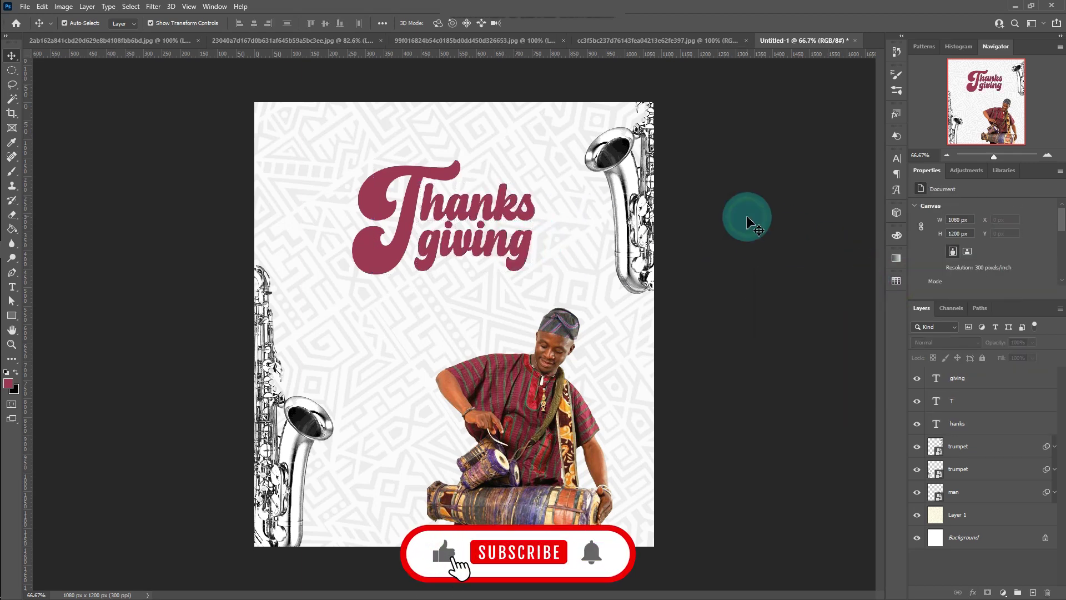
Step: Set the foreground colour to the darker maroon #50061b
{"action": "left_click", "coordinate": [9, 384]}
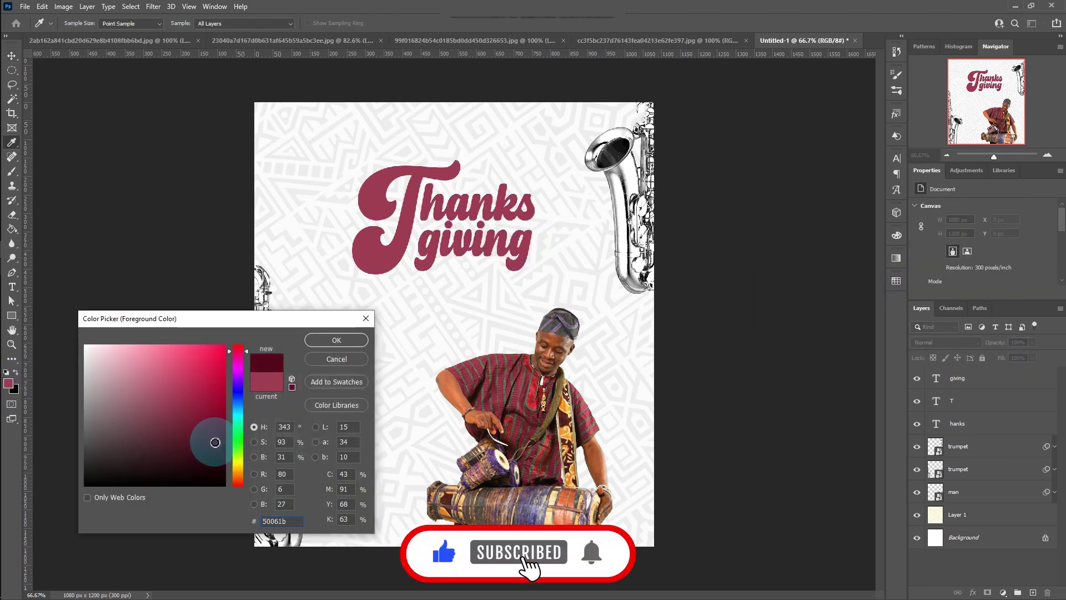
{"action": "left_click", "coordinate": [336, 339]}
{"action": "left_click", "coordinate": [366, 255]}
{"action": "left_click", "coordinate": [896, 280]}
{"action": "left_click", "coordinate": [765, 311]}
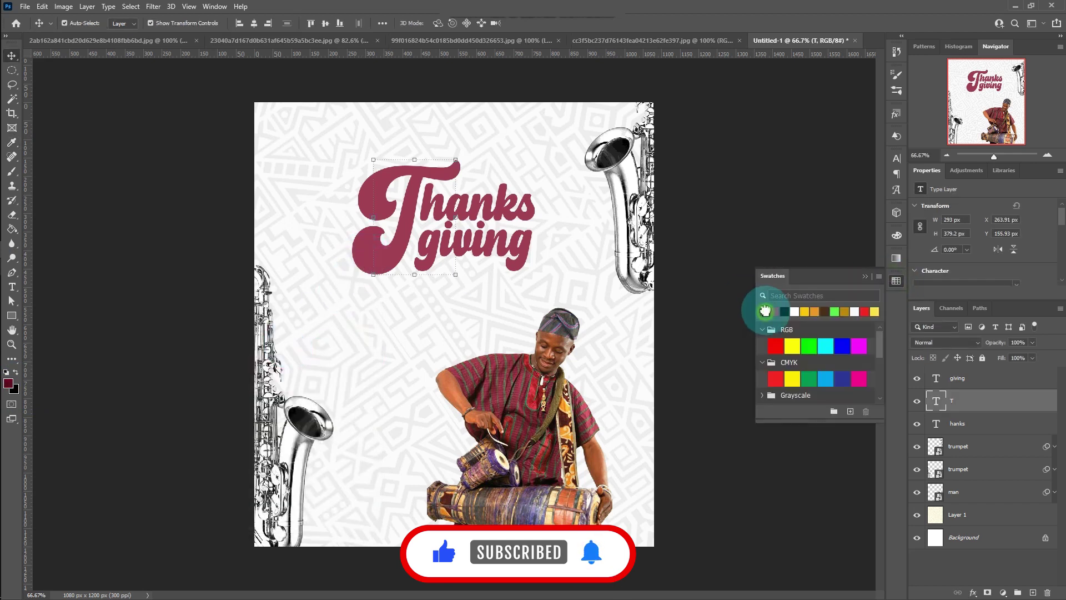
Step: Recolour the T, hanks and giving layers with the #50061b maroon
{"action": "left_click", "coordinate": [541, 229]}
{"action": "left_click", "coordinate": [581, 272]}
{"action": "left_click", "coordinate": [765, 310]}
{"action": "left_click", "coordinate": [737, 236]}
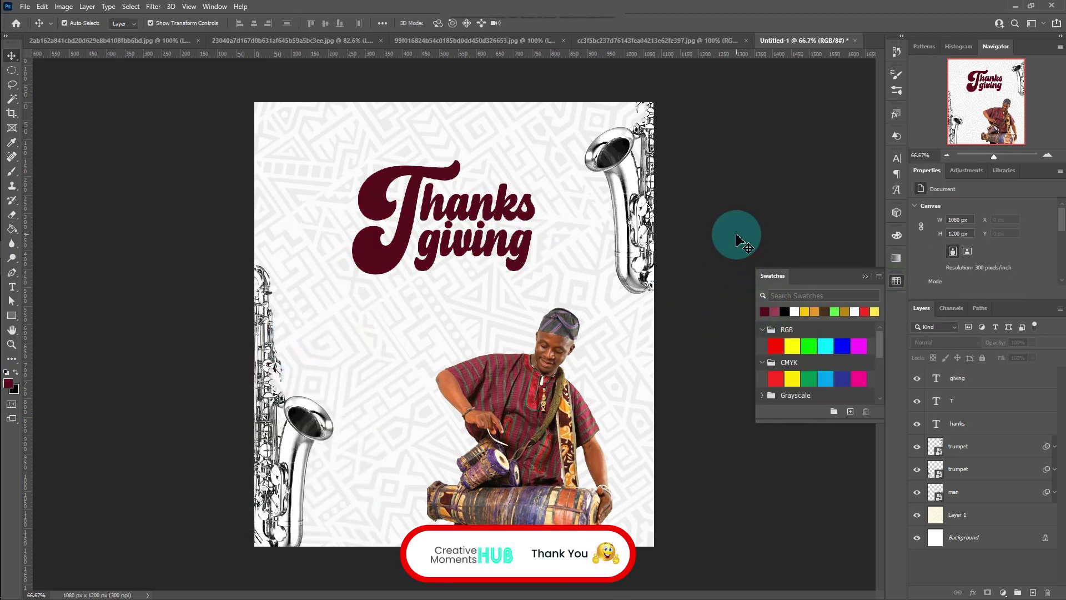
{"action": "left_click", "coordinate": [790, 240]}
{"action": "scroll", "coordinate": [450, 247], "scroll_direction": "up", "scroll_amount": 5}
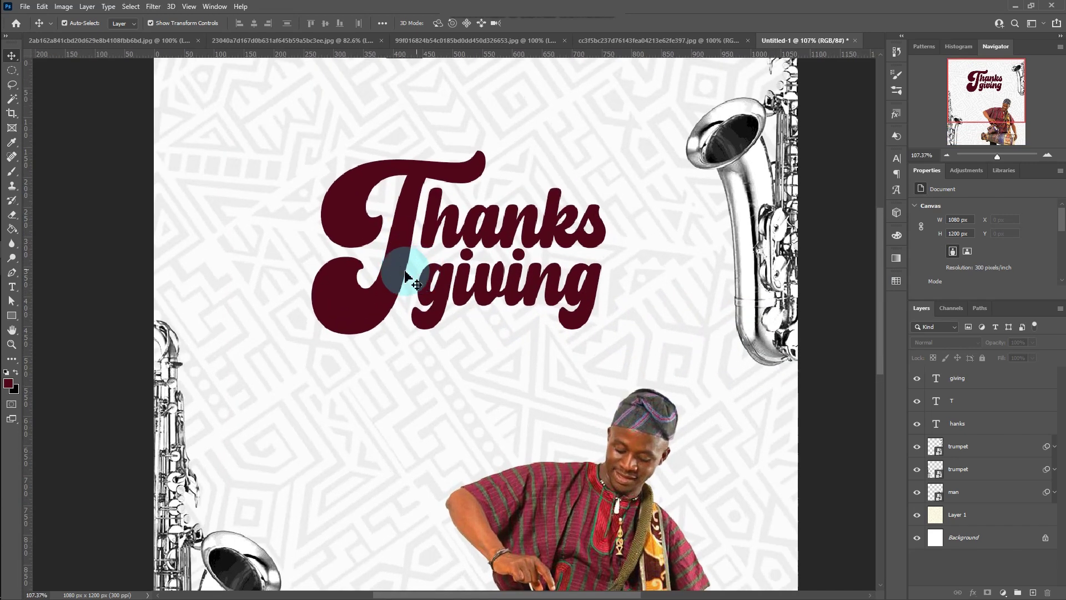
Step: Draw a crescent highlight shape with the Pen tool inside the T's lower curl
{"action": "left_click", "coordinate": [376, 303]}
{"action": "scroll", "coordinate": [376, 302], "scroll_direction": "up", "scroll_amount": 1}
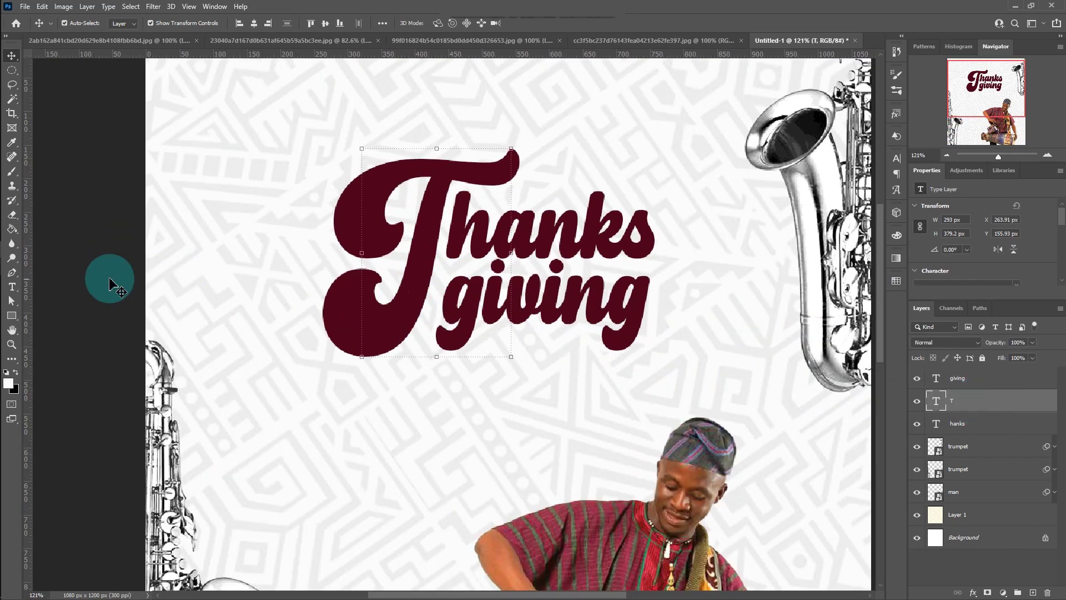
{"action": "left_click", "coordinate": [11, 272]}
{"action": "left_click", "coordinate": [357, 284]}
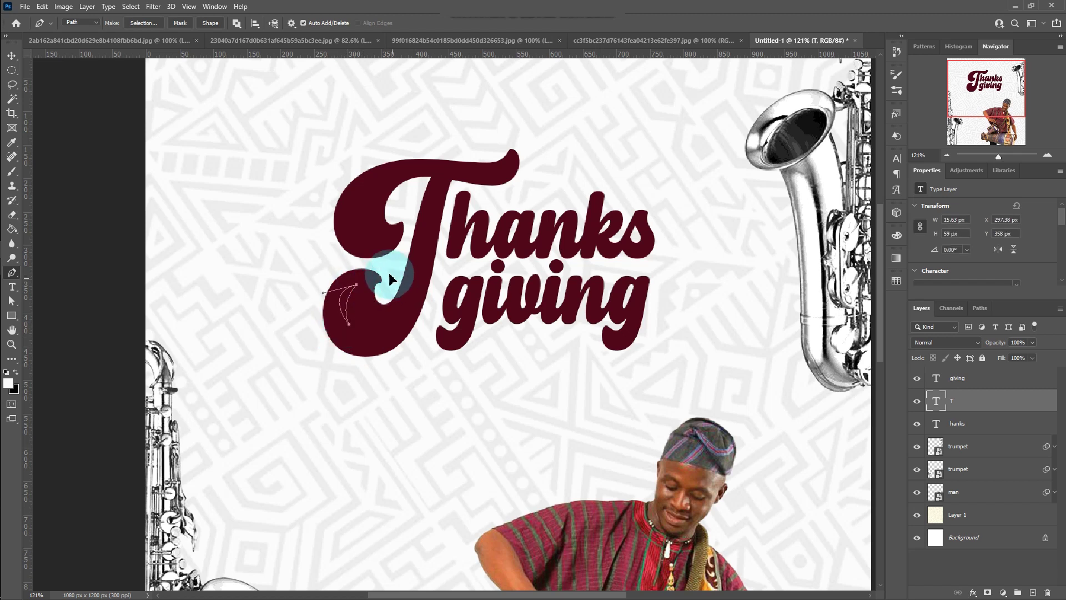
{"action": "left_click", "coordinate": [210, 22]}
{"action": "left_click", "coordinate": [12, 55]}
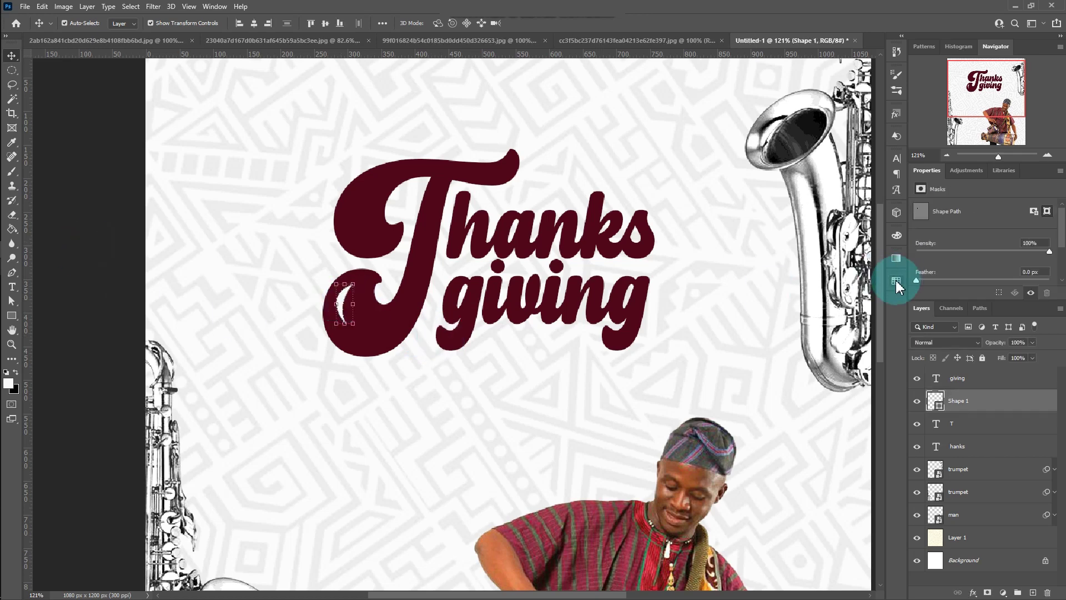
Step: Set the foreground colour to pale pink #ffebeb
{"action": "left_click", "coordinate": [9, 384]}
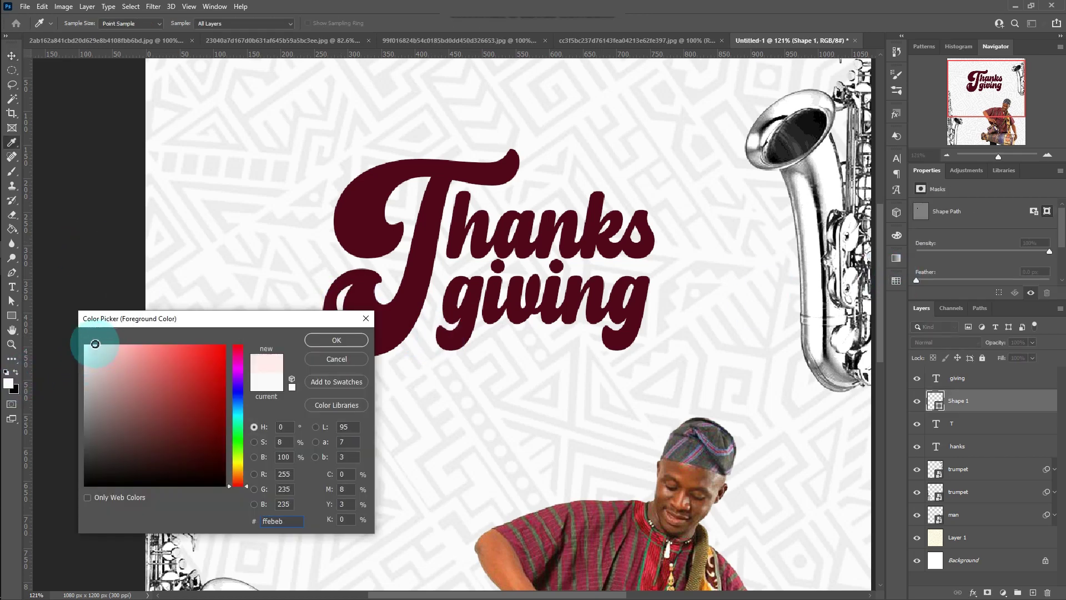
{"action": "key", "text": "Return"}
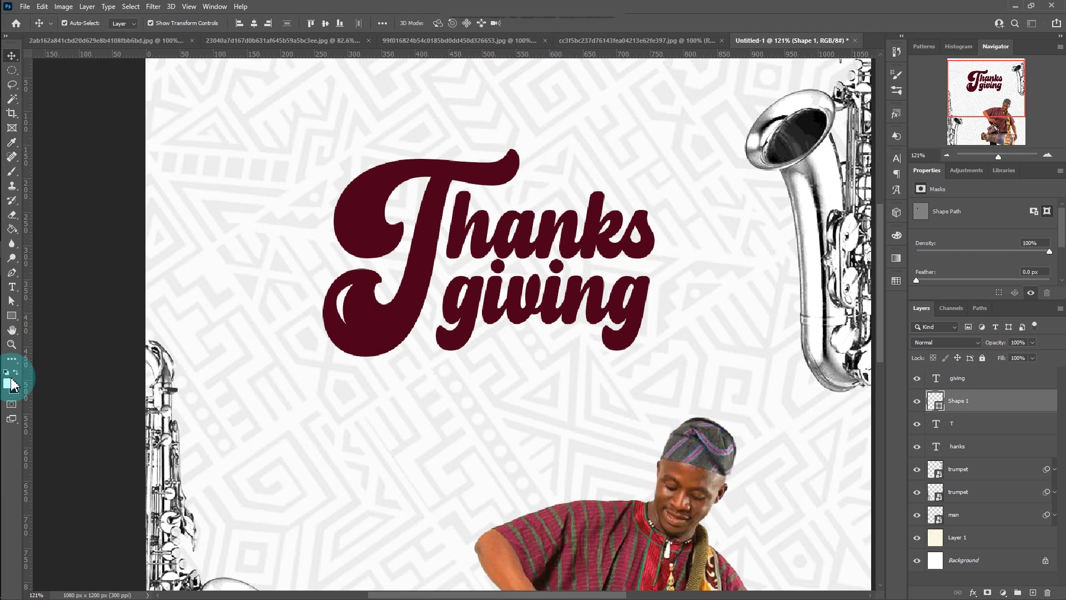
{"action": "left_click", "coordinate": [973, 429]}
Step: Draw a curved highlight across the T as Shape 2 with a pale fill
{"action": "key", "text": "p"}
{"action": "left_click", "coordinate": [395, 233]}
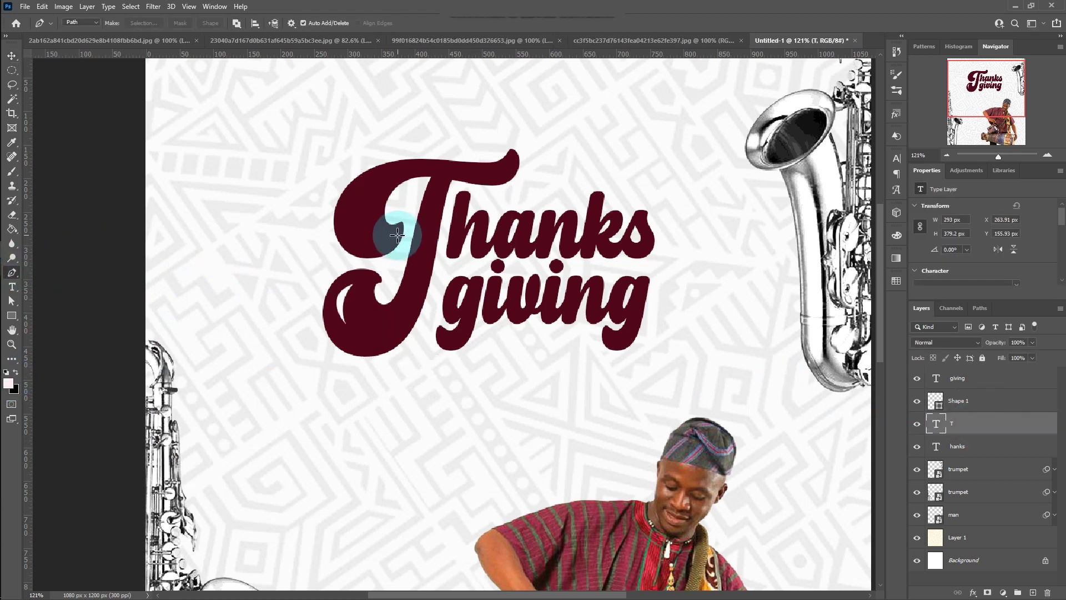
{"action": "left_click_drag", "start_coordinate": [348, 243], "coordinate": [335, 229]}
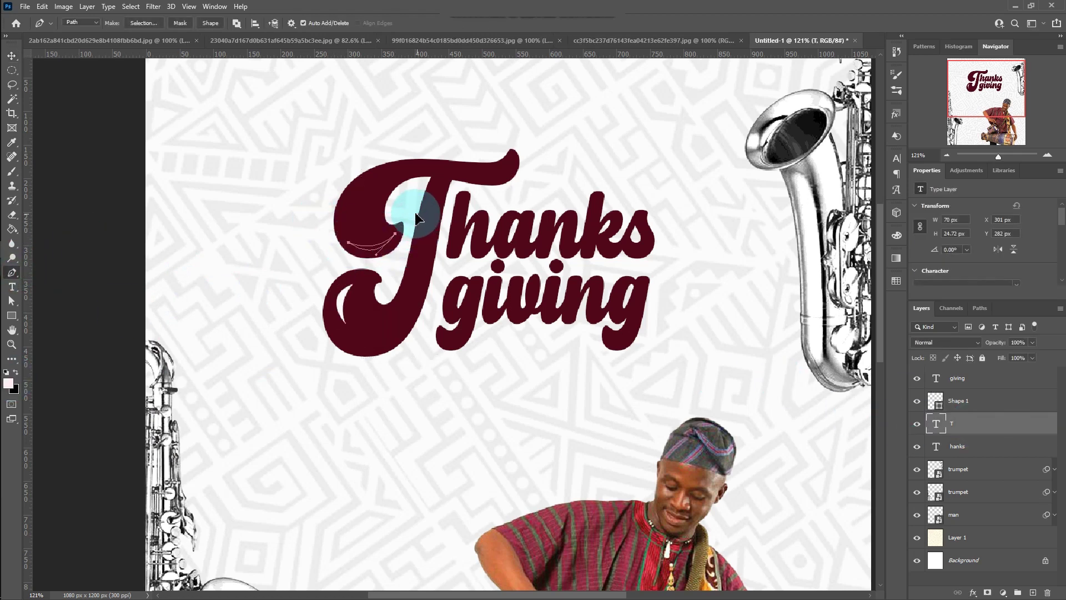
{"action": "left_click", "coordinate": [11, 316]}
{"action": "left_click", "coordinate": [125, 23]}
{"action": "left_click", "coordinate": [194, 44]}
{"action": "left_click", "coordinate": [88, 344]}
{"action": "key", "text": "Return"}
{"action": "left_click", "coordinate": [90, 82]}
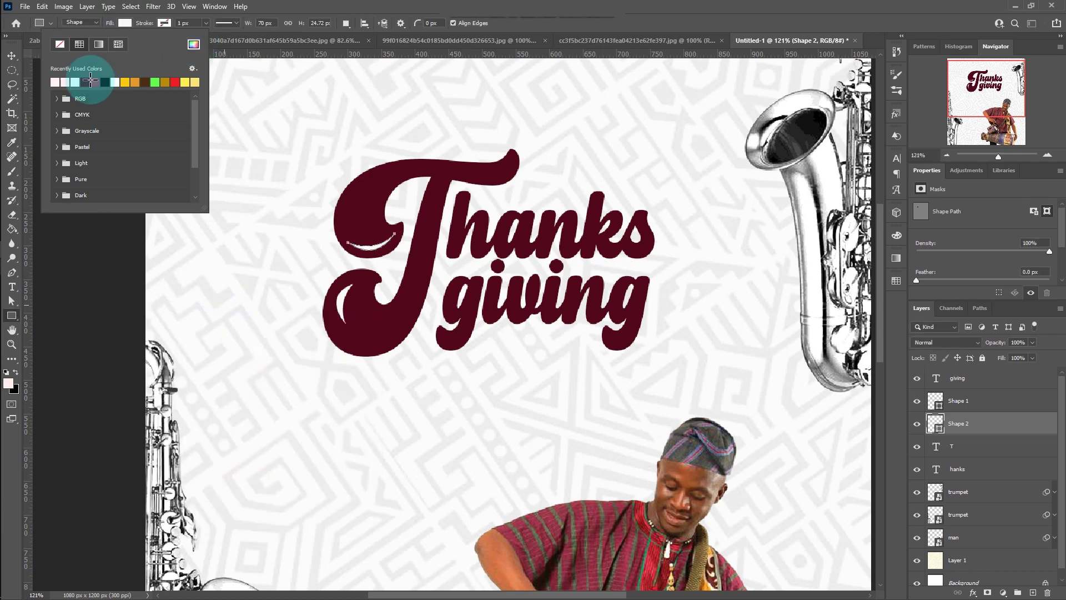
{"action": "left_click", "coordinate": [88, 273]}
Step: Add a pale highlight shape on the T's top swash
{"action": "left_click", "coordinate": [11, 272]}
{"action": "left_click", "coordinate": [511, 161]}
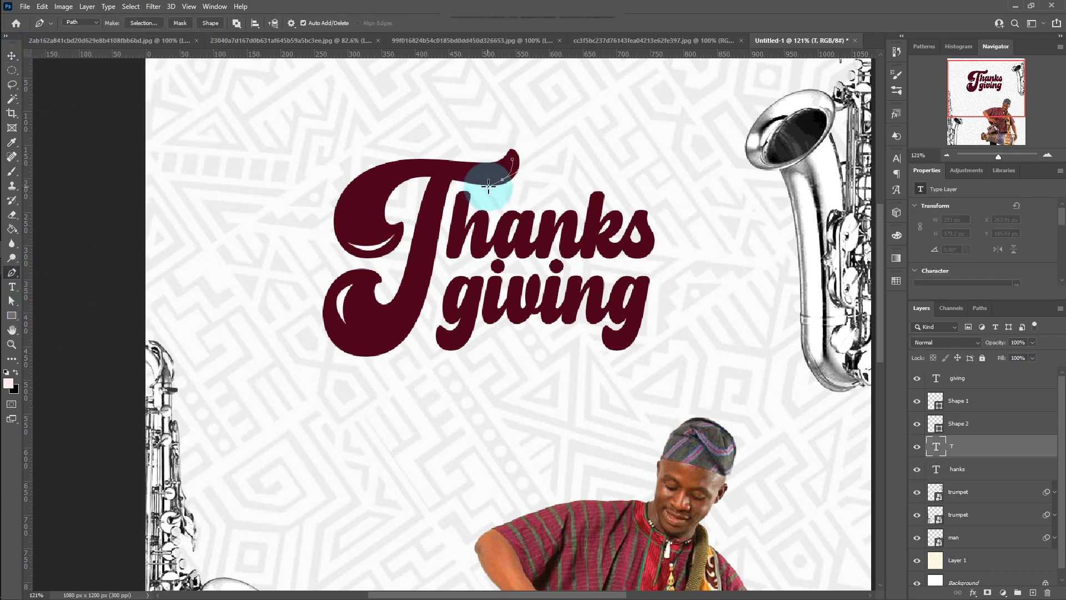
{"action": "left_click", "coordinate": [210, 22]}
{"action": "left_click", "coordinate": [11, 56]}
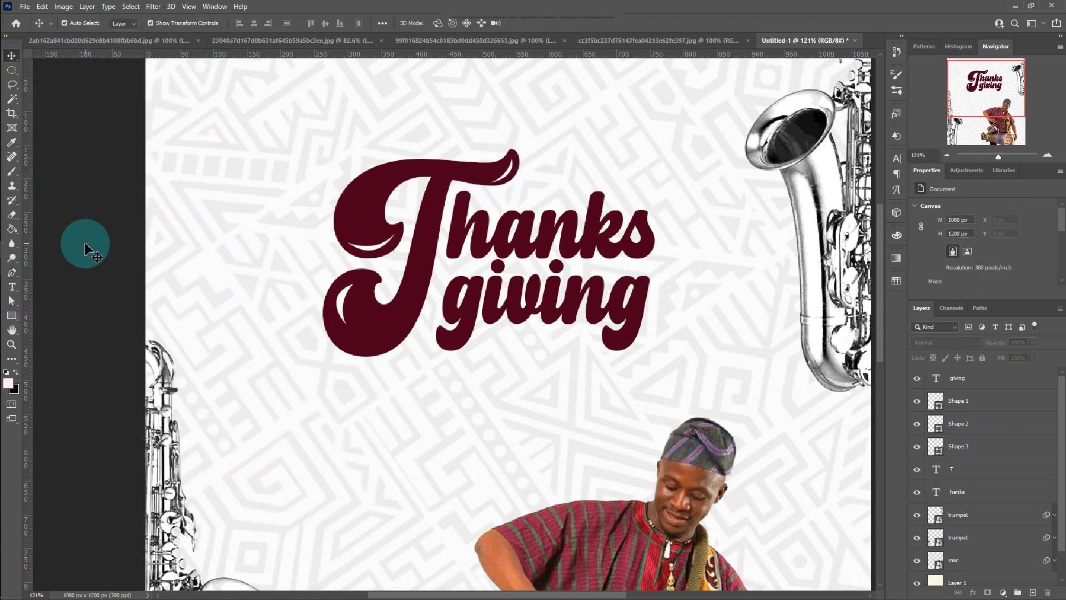
{"action": "left_click", "coordinate": [99, 253]}
Step: Add a pale highlight shape on the g's top right
{"action": "left_click", "coordinate": [11, 272]}
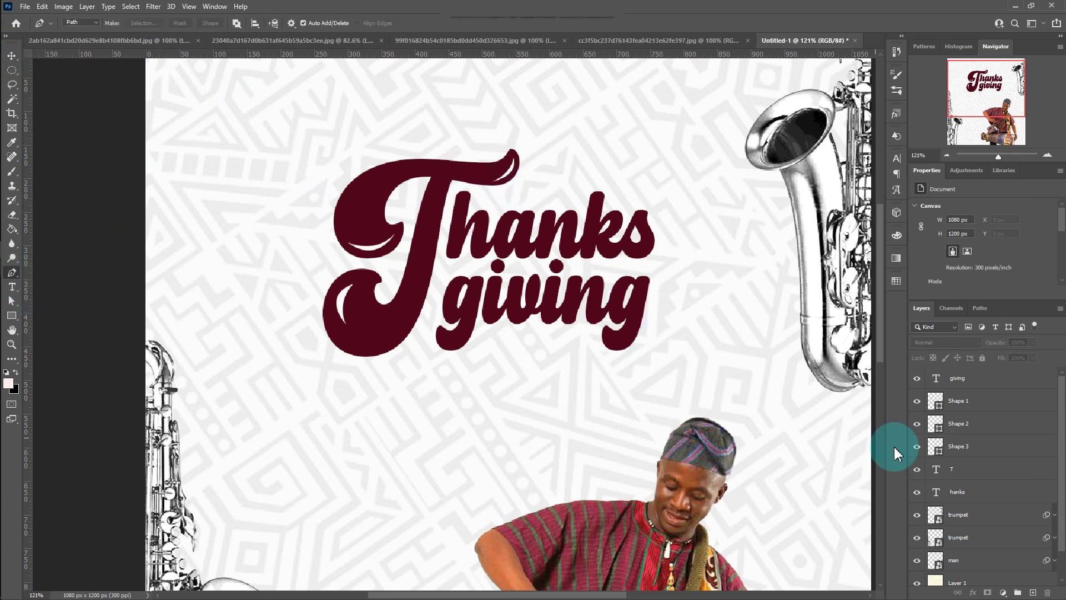
{"action": "left_click", "coordinate": [605, 336]}
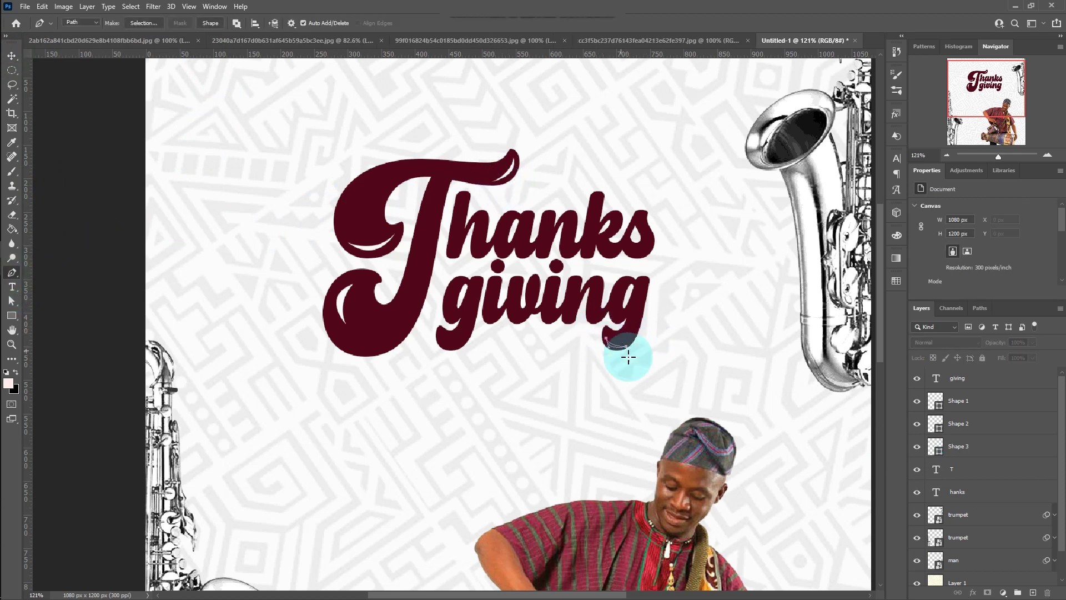
{"action": "left_click", "coordinate": [644, 284]}
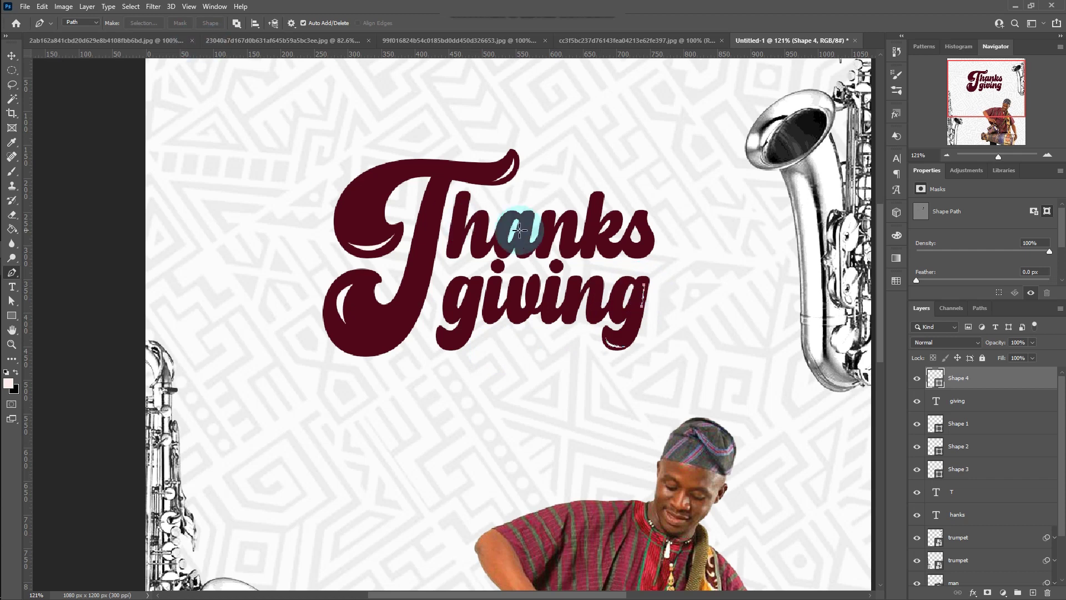
{"action": "left_click", "coordinate": [978, 379], "text": "ctrl"}
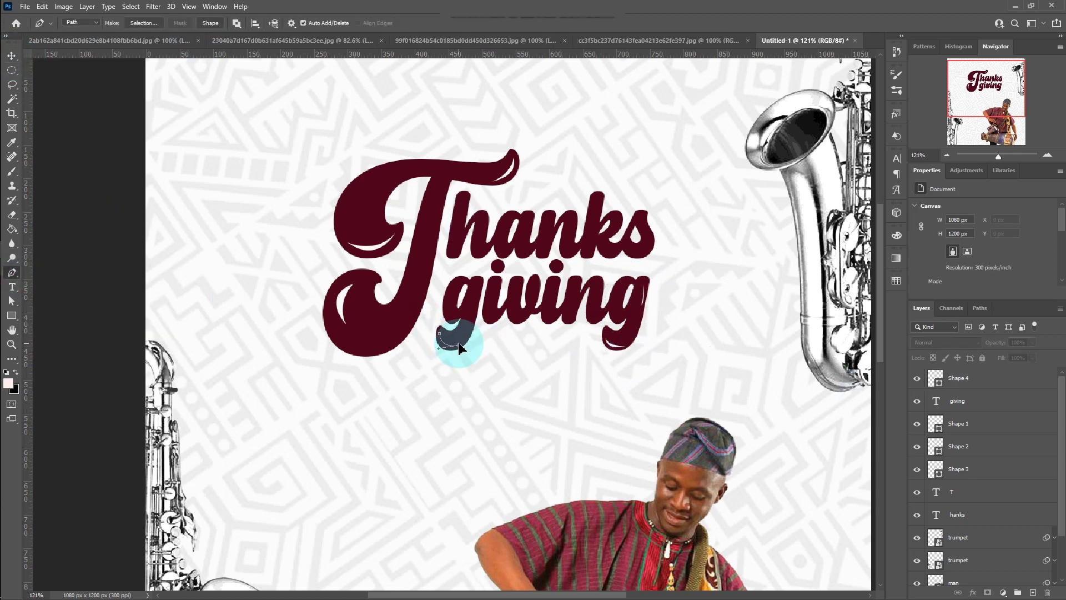
{"action": "left_click", "coordinate": [210, 24]}
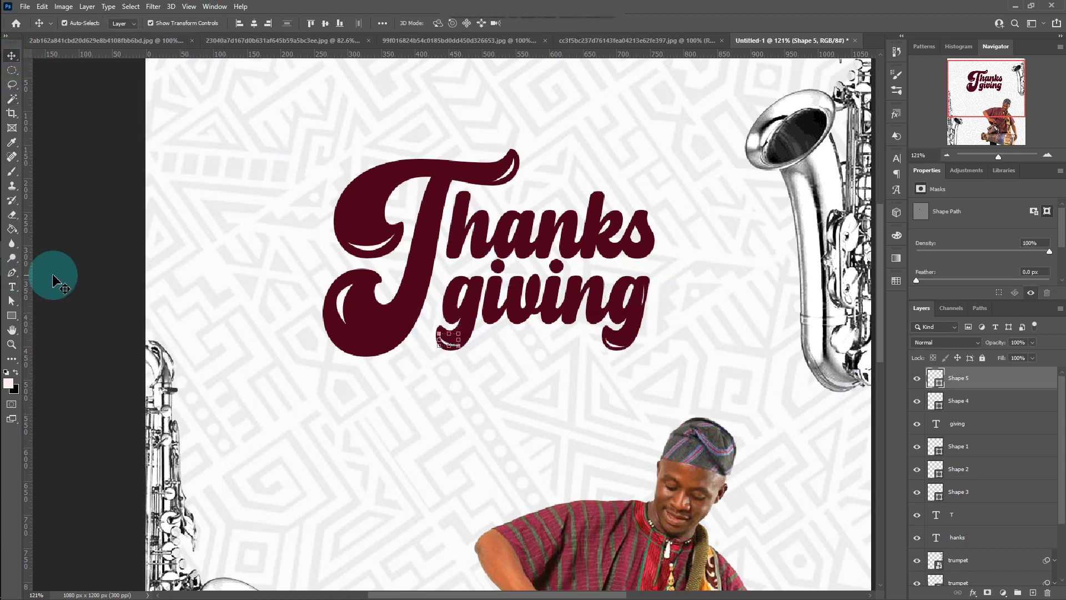
Step: Add pale highlight shapes on the s and the h
{"action": "left_click", "coordinate": [651, 241]}
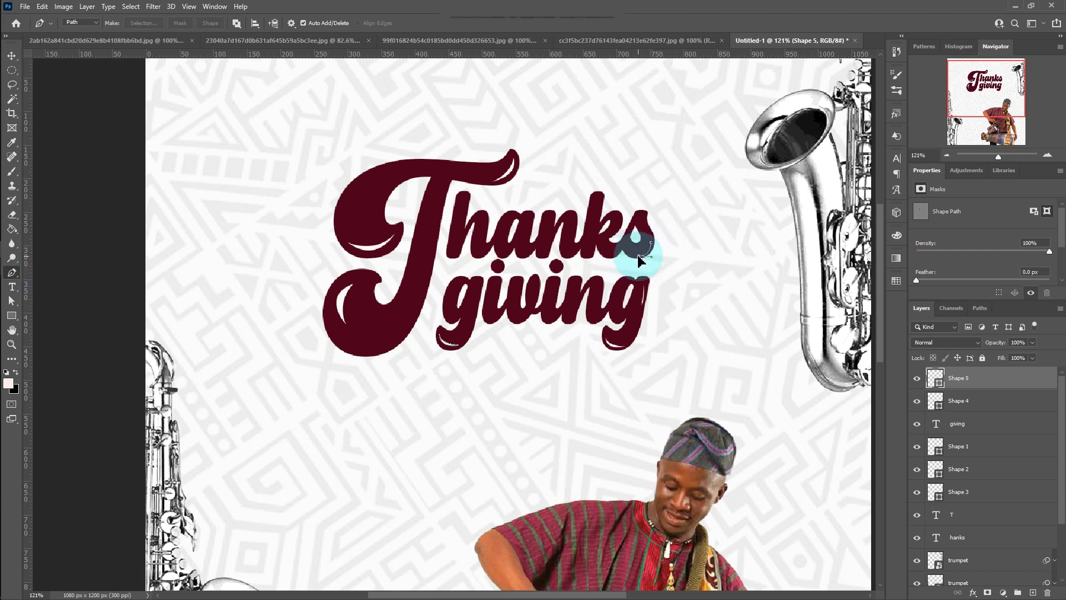
{"action": "left_click", "coordinate": [107, 113], "text": "ctrl"}
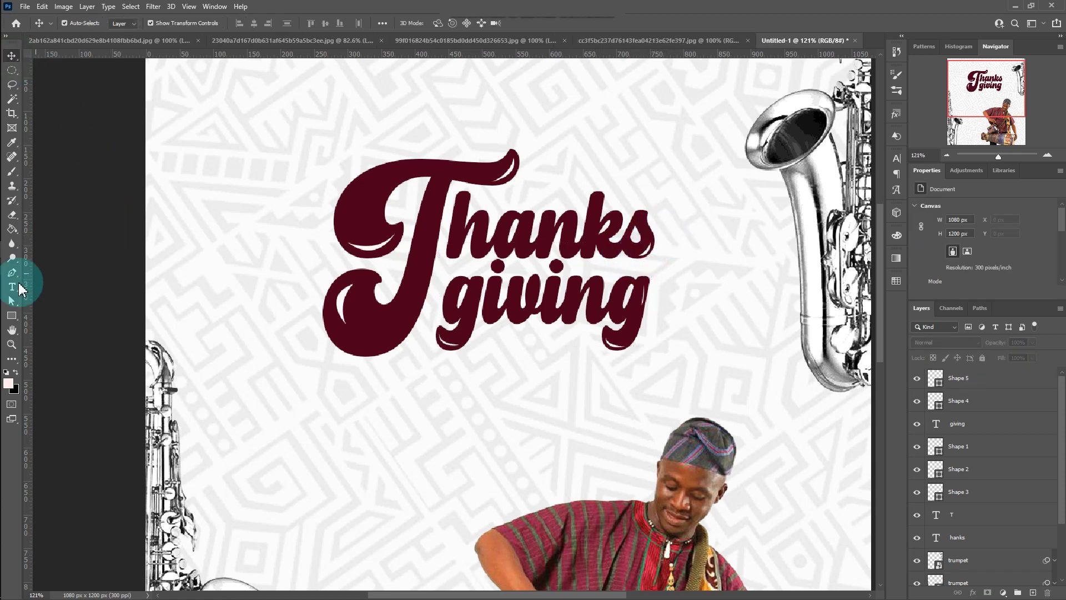
{"action": "left_click", "coordinate": [461, 202]}
{"action": "left_click", "coordinate": [460, 258]}
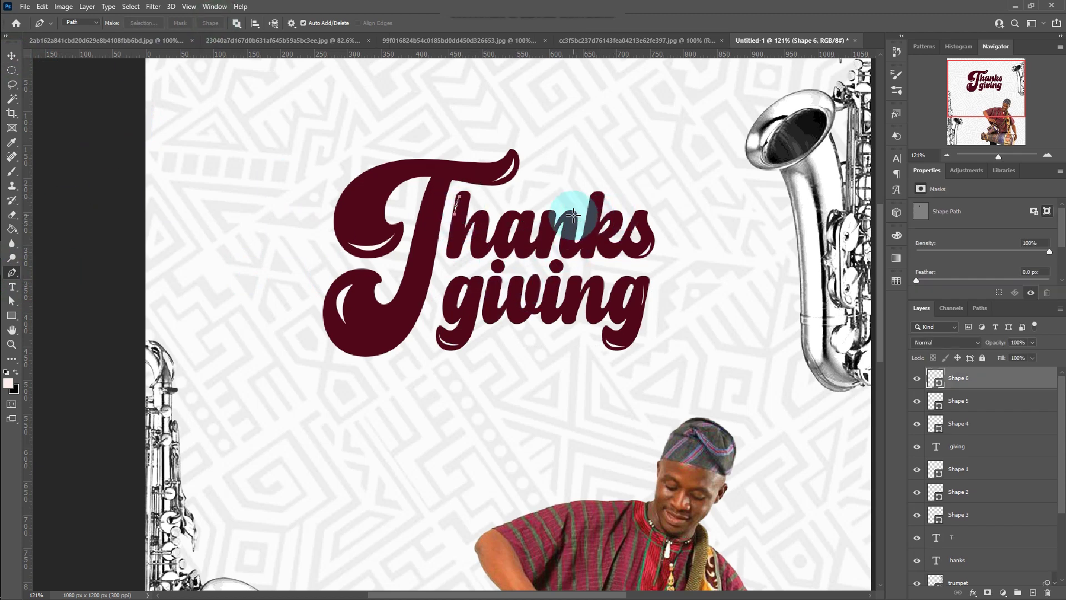
{"action": "key", "text": "v"}
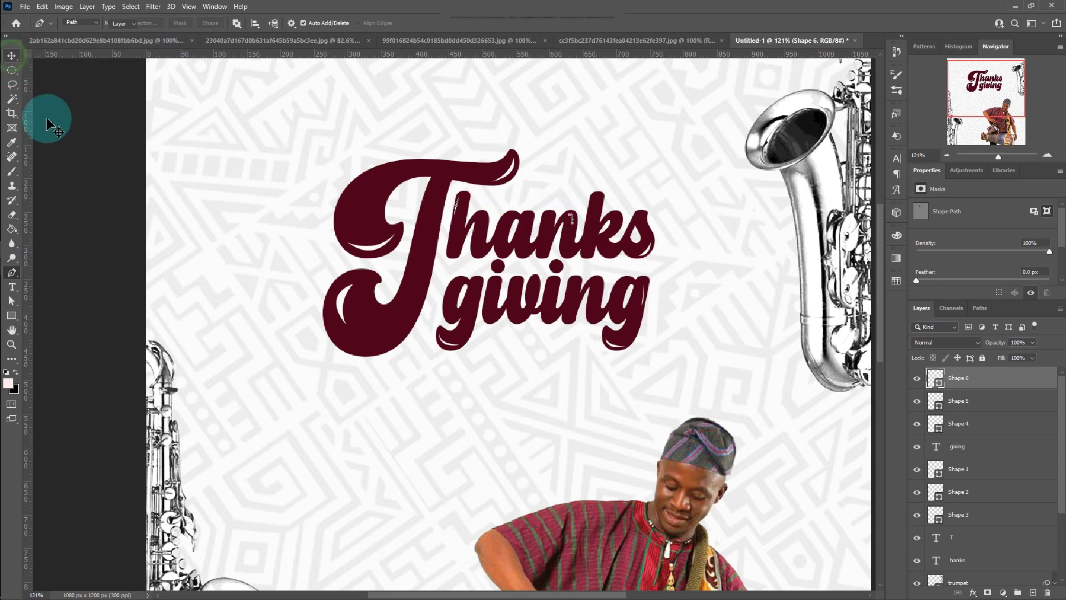
{"action": "left_click", "coordinate": [47, 114], "text": "ctrl"}
Step: Add another highlight on 'giving', a blank layer, then fit the poster with Ctrl+0
{"action": "scroll", "coordinate": [357, 237], "scroll_direction": "down", "scroll_amount": 2}
{"action": "key", "text": "ctrl+plus"}
{"action": "key", "text": "ctrl+plus"}
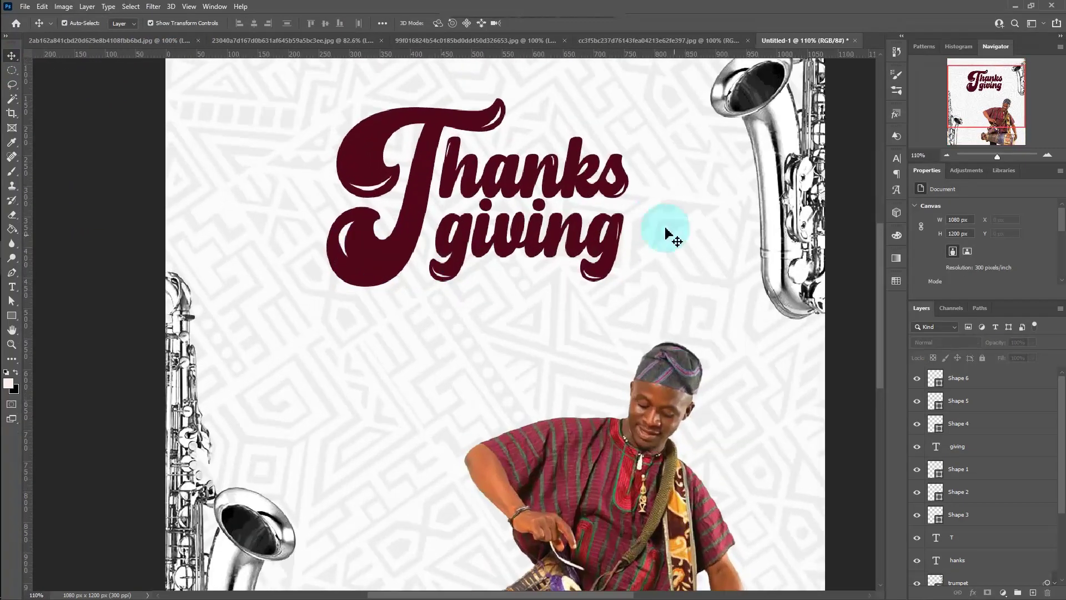
{"action": "key", "text": "p"}
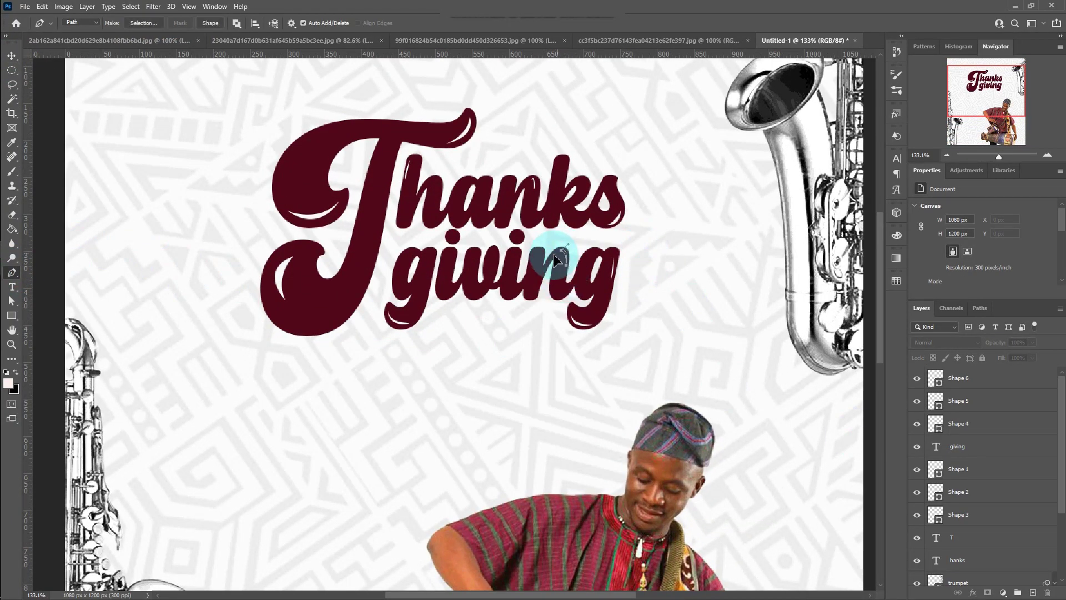
{"action": "left_click", "coordinate": [553, 257]}
{"action": "key", "text": "ctrl+shift+alt+n"}
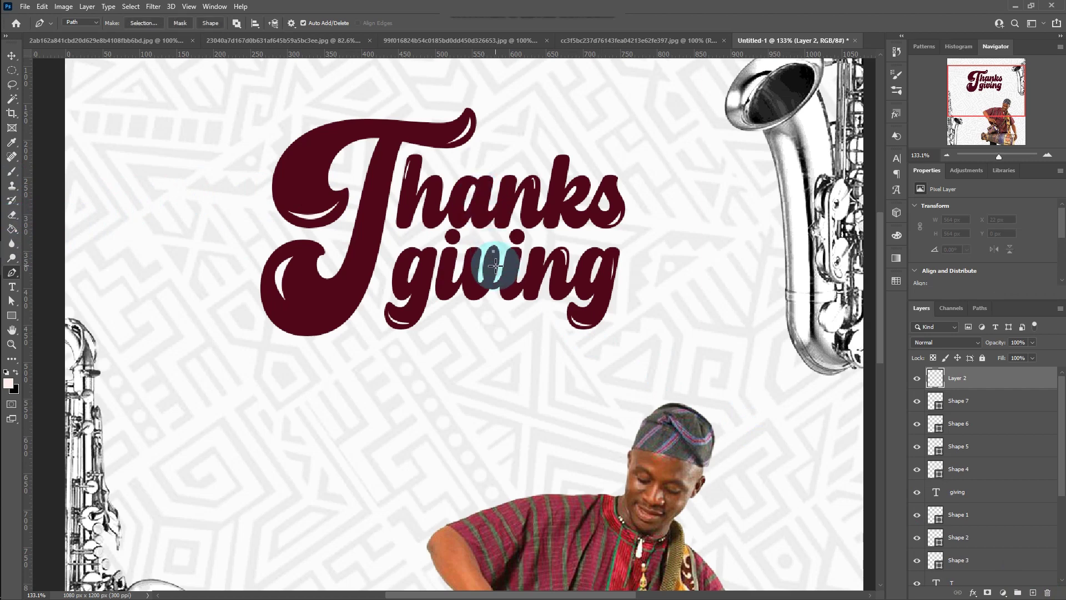
{"action": "key", "text": "v"}
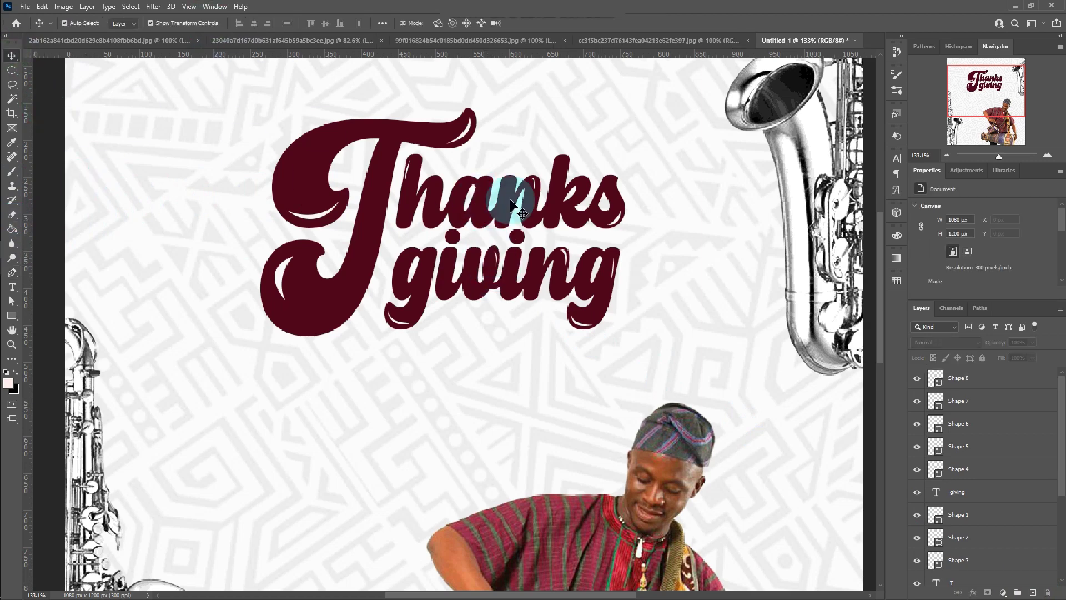
{"action": "scroll", "coordinate": [638, 291], "scroll_direction": "down", "scroll_amount": 3}
{"action": "scroll", "coordinate": [381, 285], "scroll_direction": "down", "scroll_amount": 2}
{"action": "key", "text": "ctrl+0"}
{"action": "scroll", "coordinate": [992, 487], "scroll_direction": "down", "scroll_amount": 3}
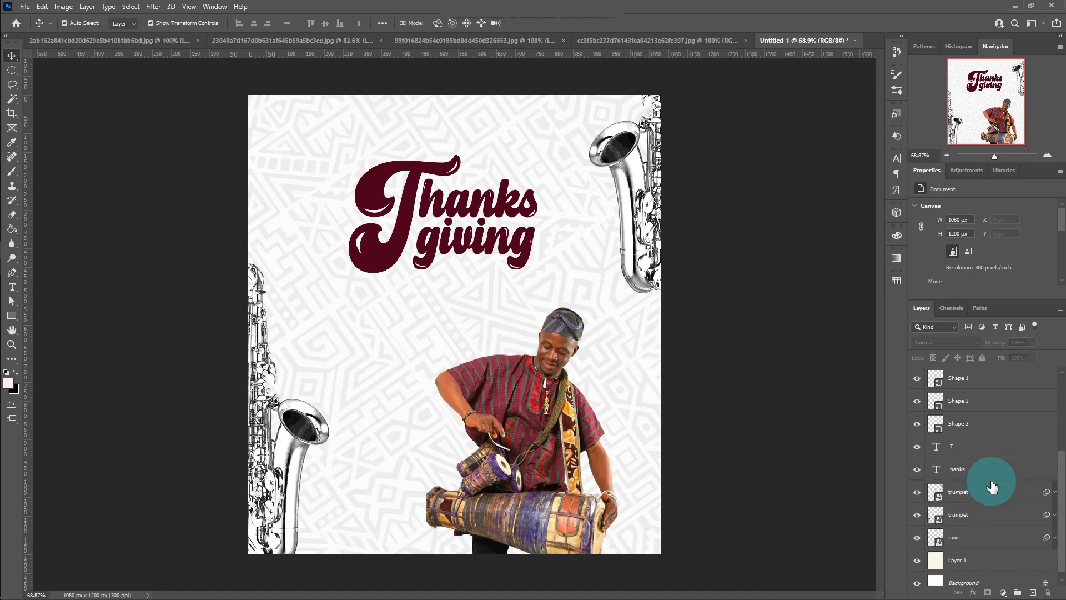
Step: Shift-select all the title layers and convert them into one smart object
{"action": "left_click", "coordinate": [992, 480]}
{"action": "scroll", "coordinate": [996, 464], "scroll_direction": "up", "scroll_amount": 3}
{"action": "left_click", "coordinate": [987, 384], "text": "shift"}
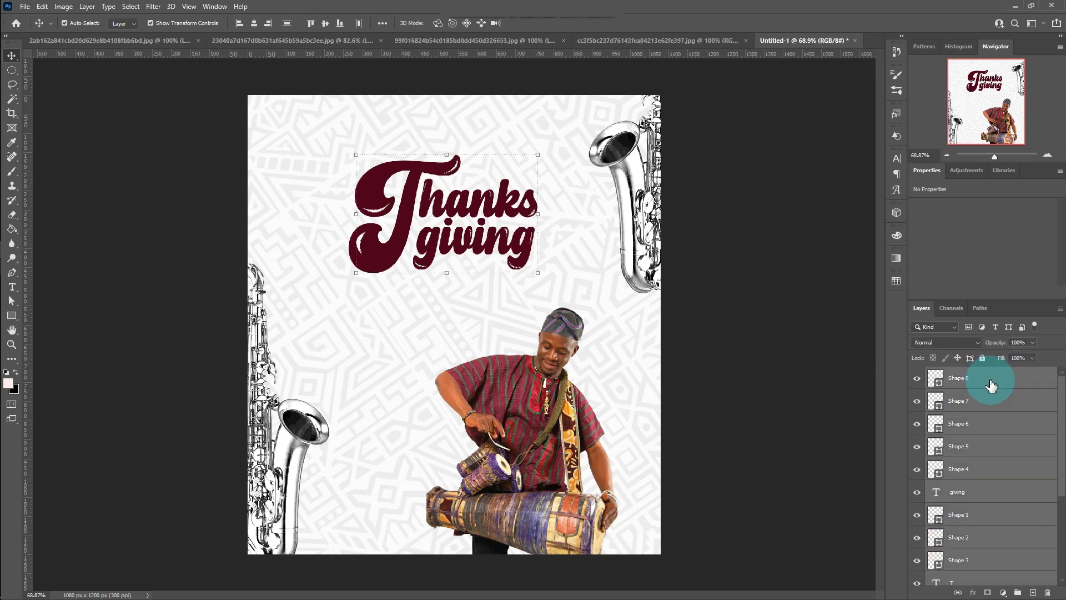
{"action": "right_click", "coordinate": [993, 387]}
{"action": "left_click", "coordinate": [892, 284]}
Step: Toggle the smart object's visibility to check it, then draw a 253 × 62 px rectangle under 'giving'
{"action": "left_click", "coordinate": [917, 378]}
{"action": "left_click", "coordinate": [753, 326]}
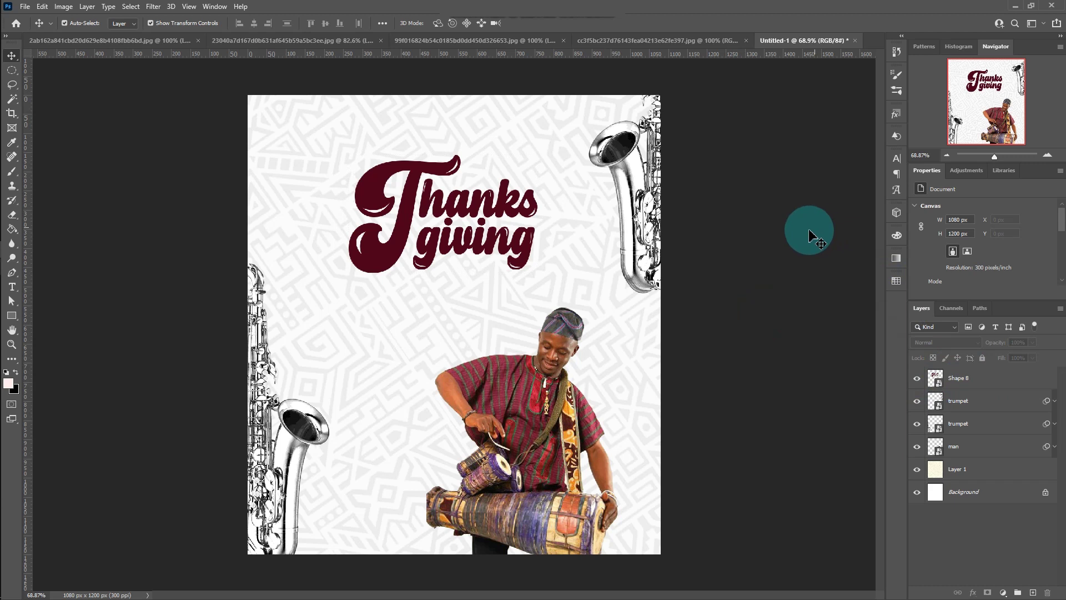
{"action": "left_click", "coordinate": [11, 316]}
{"action": "left_click_drag", "start_coordinate": [438, 265], "coordinate": [534, 288]}
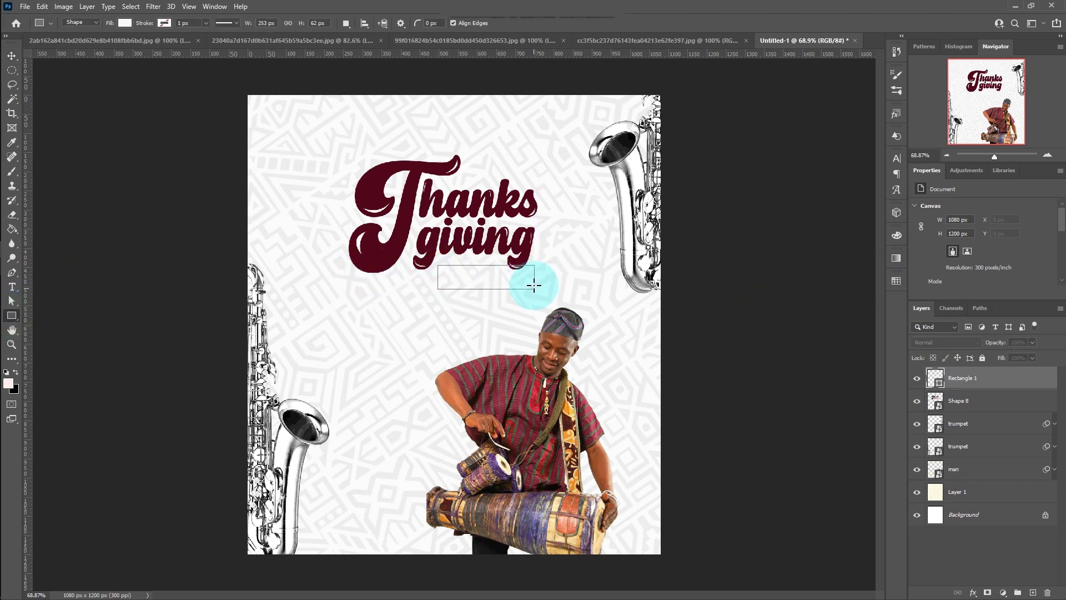
Step: Fill the rectangle orange and shorten the bar's height to 47 px
{"action": "left_click", "coordinate": [896, 280]}
{"action": "left_click", "coordinate": [847, 307]}
{"action": "key", "text": "v"}
{"action": "scroll", "coordinate": [950, 250], "scroll_direction": "down", "scroll_amount": 3}
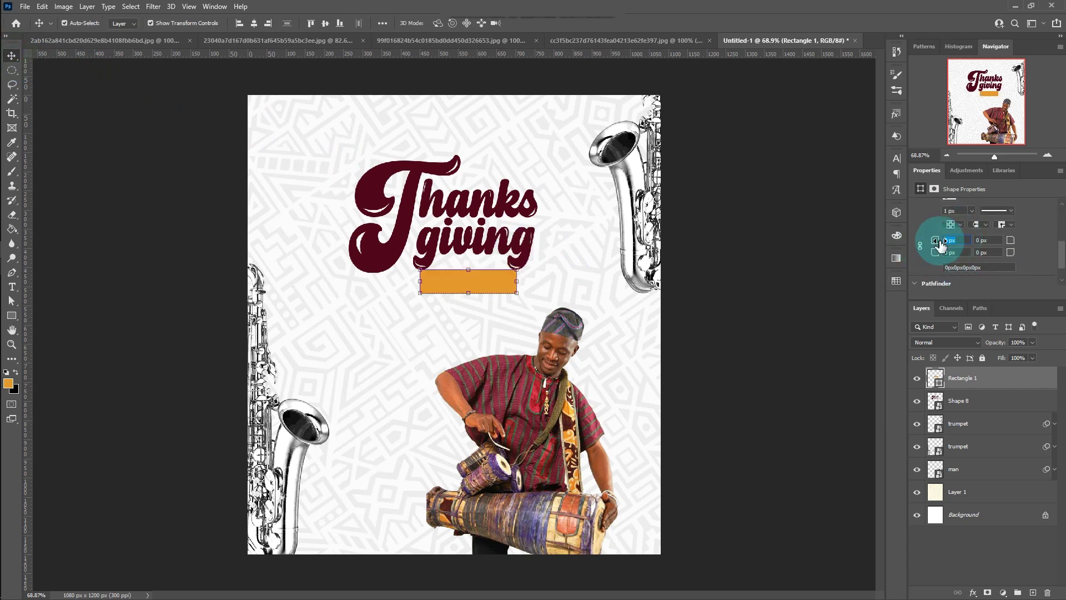
{"action": "left_click", "coordinate": [650, 304]}
{"action": "left_click", "coordinate": [493, 284]}
{"action": "left_click_drag", "start_coordinate": [465, 290], "coordinate": [466, 286]}
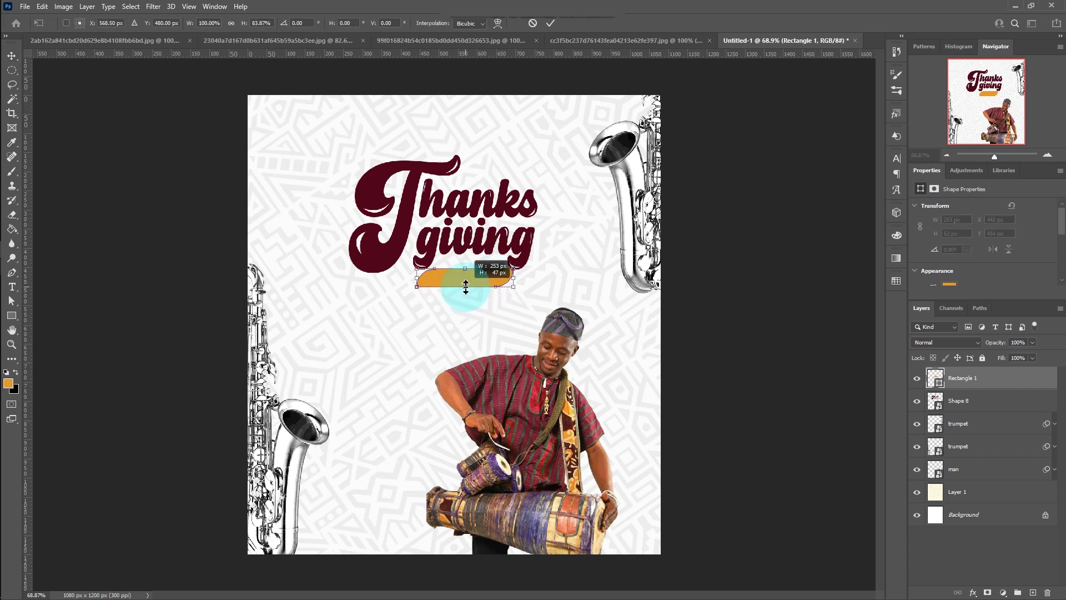
{"action": "left_click", "coordinate": [549, 24]}
Step: Start a new text line below the bar and clear the placeholder text
{"action": "left_click", "coordinate": [11, 287]}
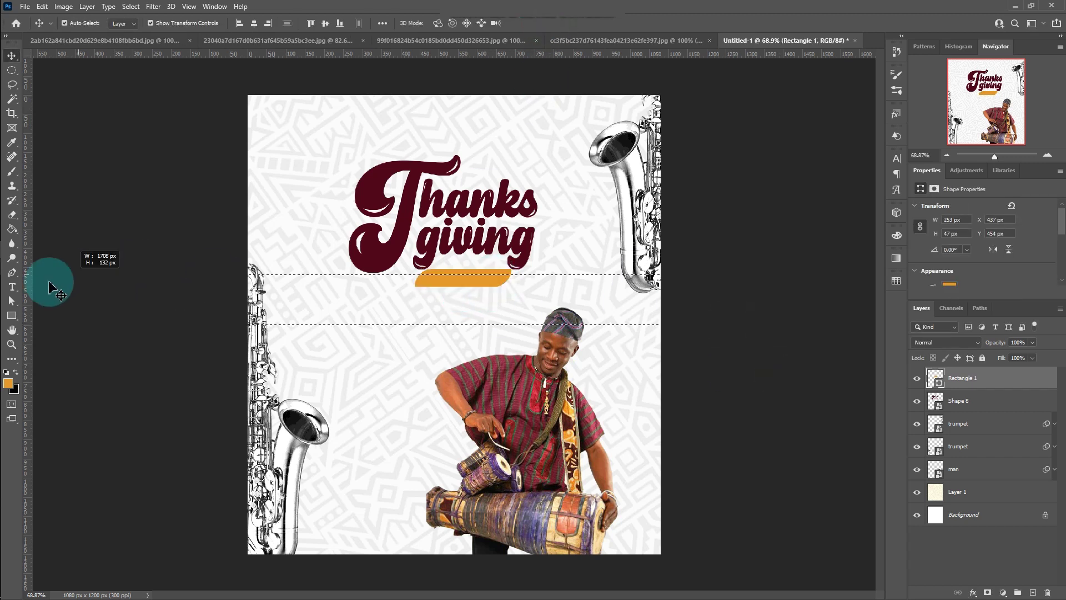
{"action": "left_click", "coordinate": [396, 310]}
{"action": "key", "text": "BackSpace"}
Step: Type 'Service' and set it in Montserrat ExtraBold
{"action": "type", "text": "Service"}
{"action": "left_click", "coordinate": [303, 286]}
{"action": "left_click", "coordinate": [897, 158]}
{"action": "left_click", "coordinate": [829, 174]}
{"action": "left_click", "coordinate": [794, 222]}
{"action": "left_click", "coordinate": [878, 175]}
{"action": "left_click", "coordinate": [864, 309]}
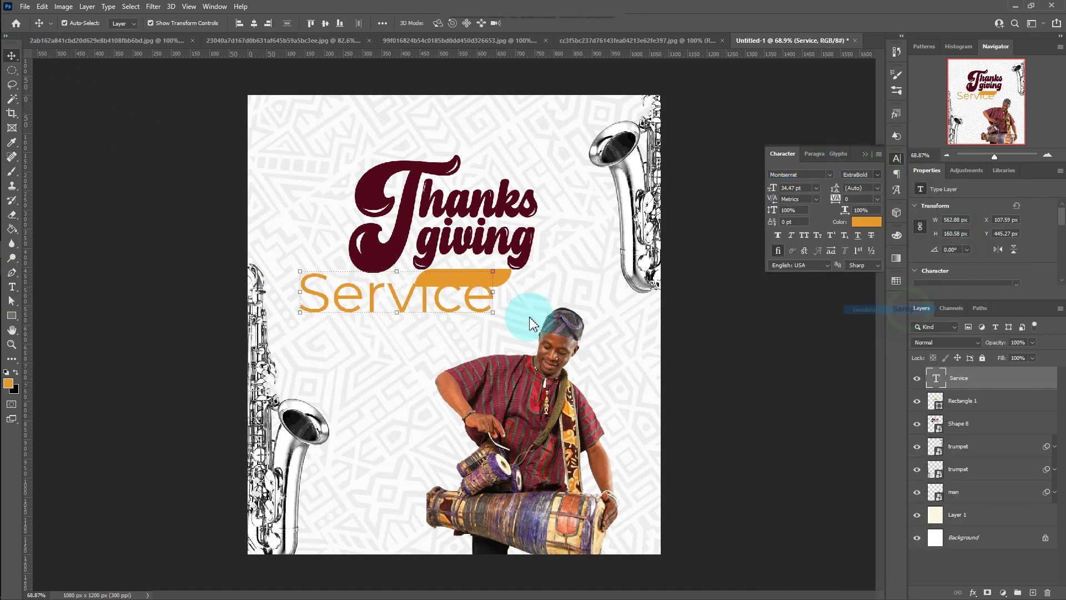
Step: Shrink 'Service' to about a third, make it white and move it onto the orange bar
{"action": "mouse_move", "coordinate": [299, 272]}
{"action": "left_mouse_down"}
{"action": "mouse_move", "coordinate": [433, 306]}
{"action": "mouse_move", "coordinate": [462, 278]}
{"action": "left_mouse_up"}
{"action": "left_click", "coordinate": [550, 22]}
{"action": "left_click", "coordinate": [896, 281]}
{"action": "left_click_drag", "start_coordinate": [765, 311], "coordinate": [479, 285]}
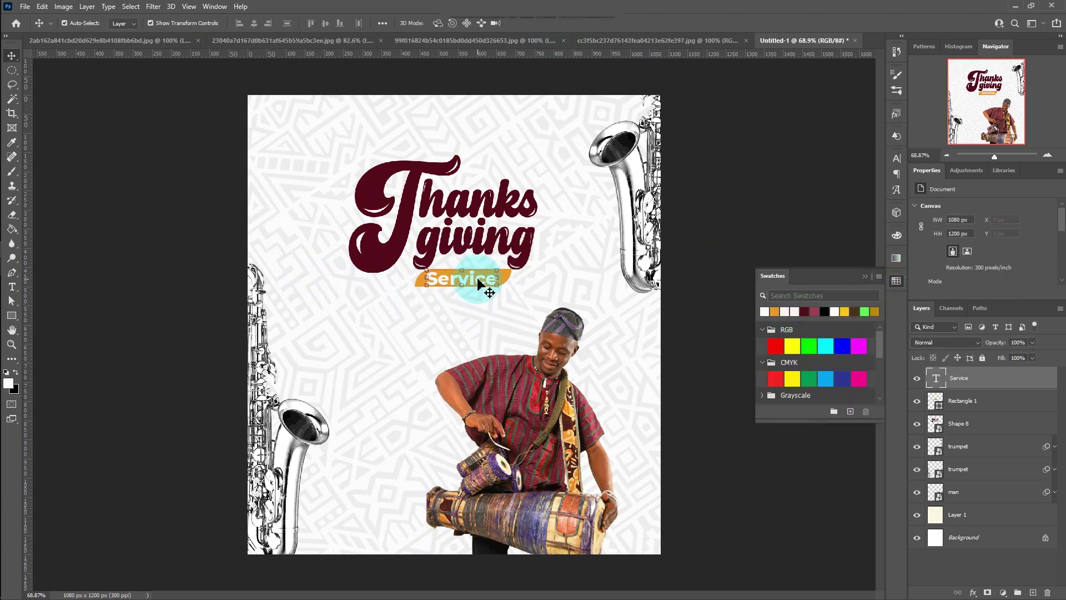
{"action": "left_click", "coordinate": [896, 158]}
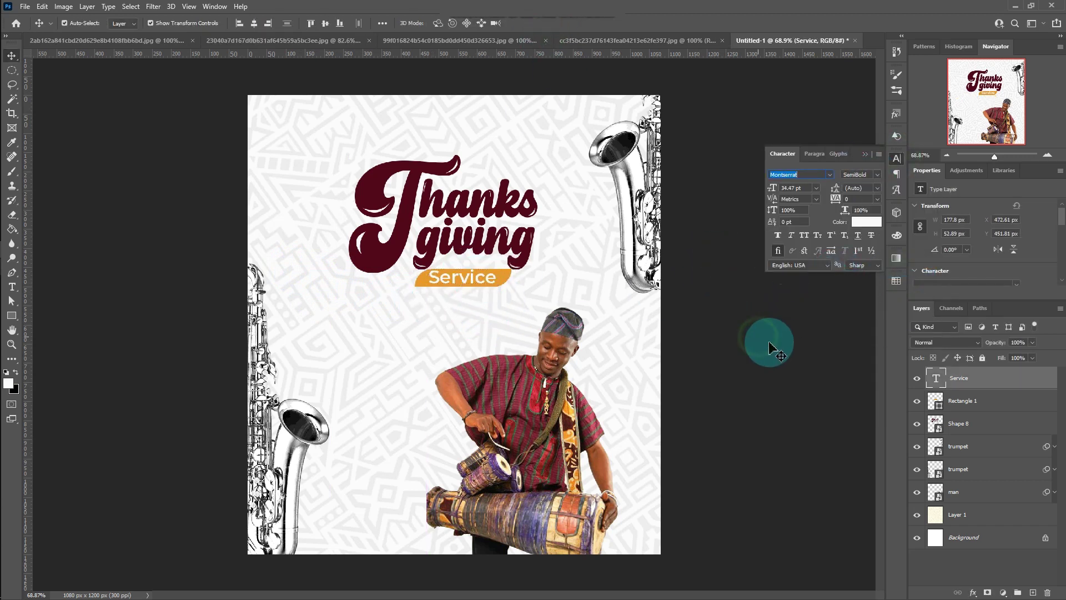
{"action": "left_click", "coordinate": [864, 154]}
Step: Scale, tilt and position the placed drum image over the title
{"action": "left_click_drag", "start_coordinate": [603, 98], "coordinate": [441, 357]}
{"action": "left_click_drag", "start_coordinate": [378, 411], "coordinate": [444, 306]}
{"action": "mouse_move", "coordinate": [476, 226]}
{"action": "left_mouse_down"}
{"action": "mouse_move", "coordinate": [559, 244]}
{"action": "mouse_move", "coordinate": [600, 300]}
{"action": "left_mouse_up"}
{"action": "left_click_drag", "start_coordinate": [488, 356], "coordinate": [508, 239]}
{"action": "left_click_drag", "start_coordinate": [519, 166], "coordinate": [476, 178]}
{"action": "left_click_drag", "start_coordinate": [491, 398], "coordinate": [503, 422]}
{"action": "left_click", "coordinate": [532, 23]}
Step: Move the drum behind the lettering and mask it with a soft 80% black brush
{"action": "left_click", "coordinate": [969, 378]}
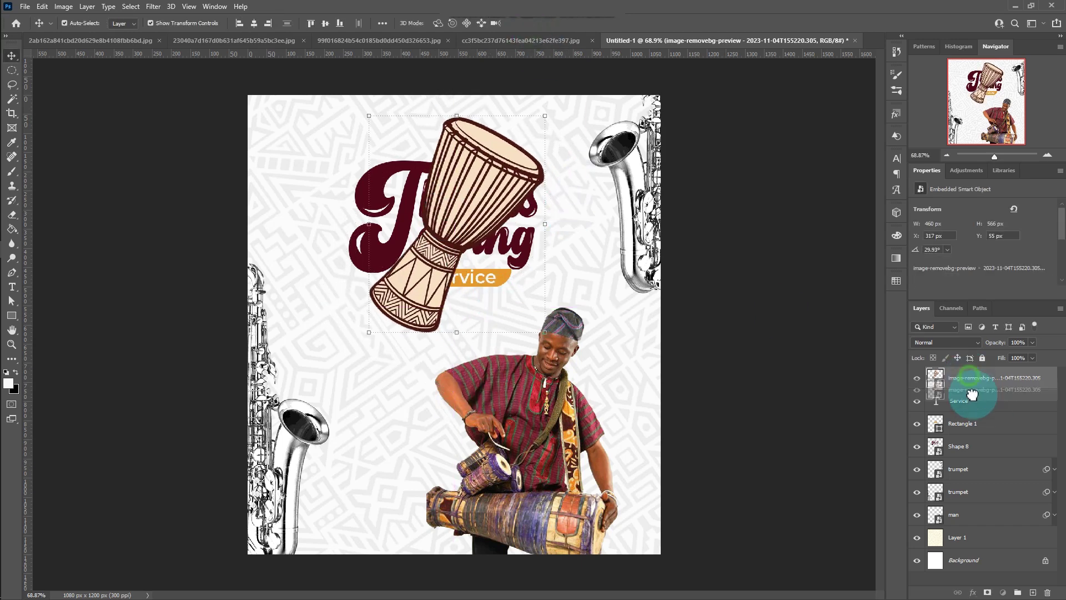
{"action": "left_click_drag", "start_coordinate": [968, 379], "coordinate": [969, 457]}
{"action": "left_click", "coordinate": [987, 593]}
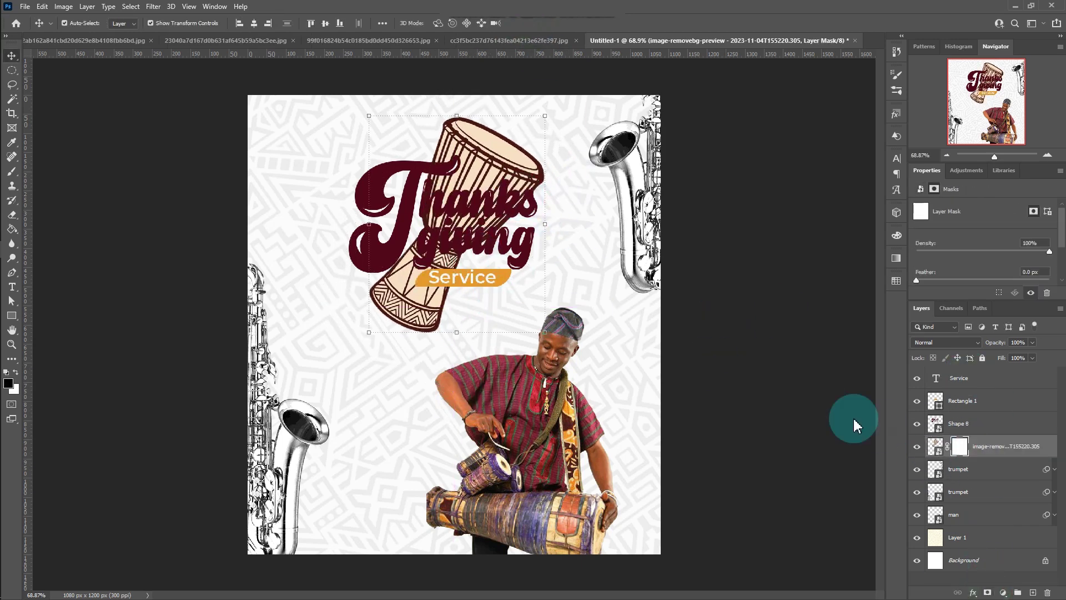
{"action": "left_click", "coordinate": [12, 174]}
{"action": "left_click", "coordinate": [81, 24]}
{"action": "left_click", "coordinate": [82, 177]}
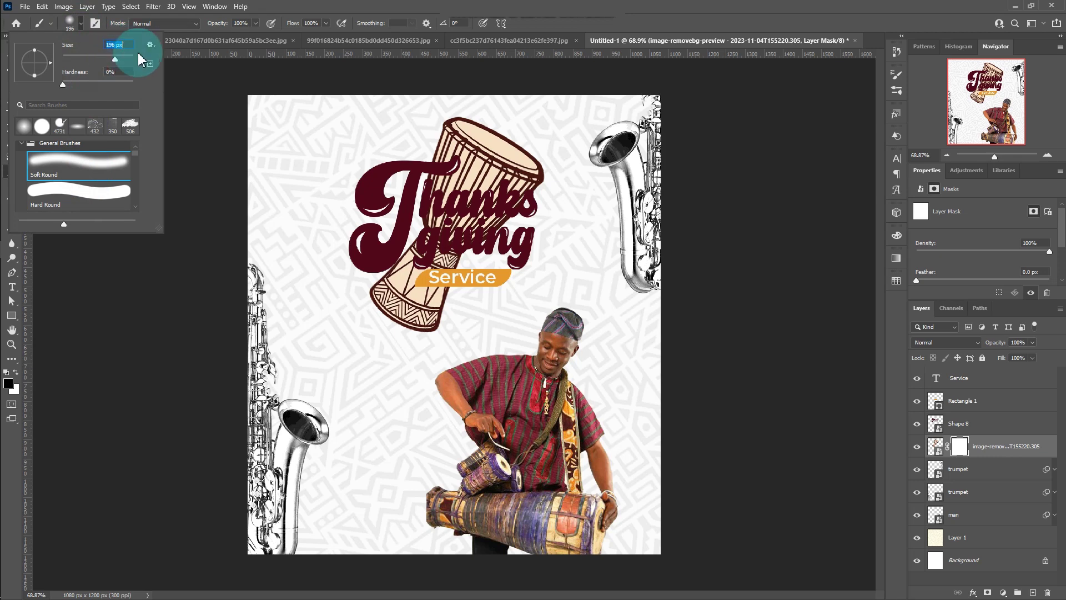
{"action": "left_click", "coordinate": [174, 200]}
{"action": "scroll", "coordinate": [174, 199], "scroll_direction": "down", "scroll_amount": 1}
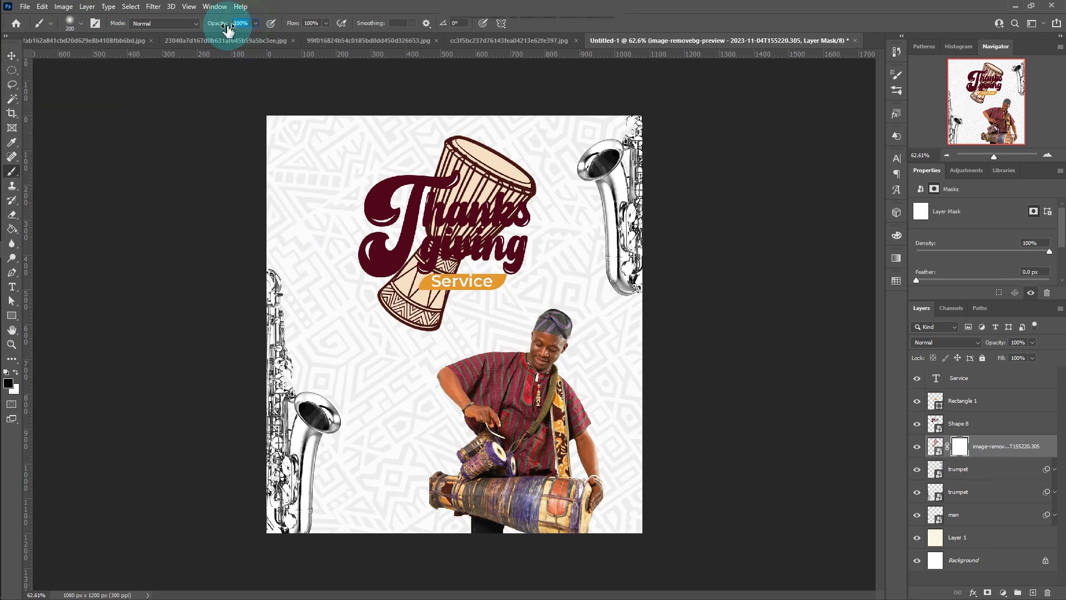
{"action": "type", "text": "80"}
{"action": "left_click", "coordinate": [441, 229]}
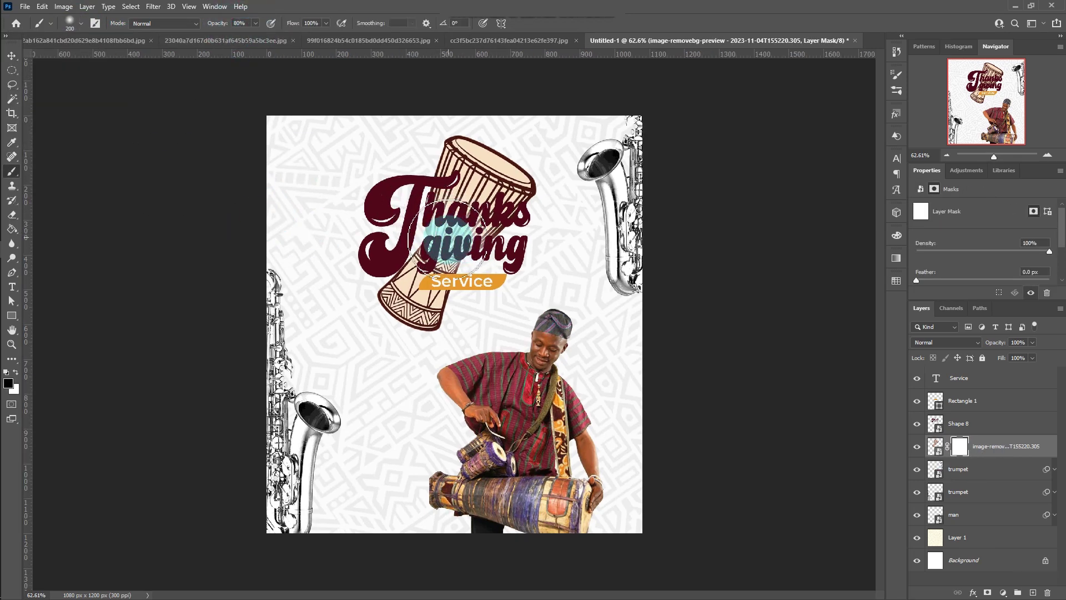
{"action": "left_click_drag", "start_coordinate": [432, 224], "coordinate": [461, 244]}
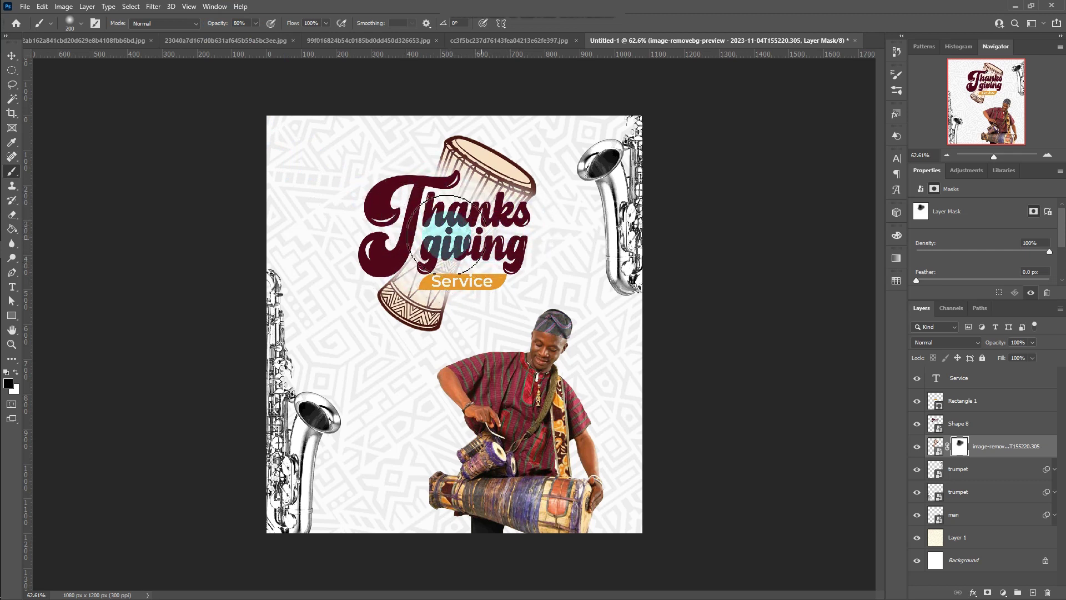
Step: Shrink the title, bar and Service layers slightly and nudge them up and right
{"action": "left_click", "coordinate": [11, 56]}
{"action": "left_click", "coordinate": [982, 433]}
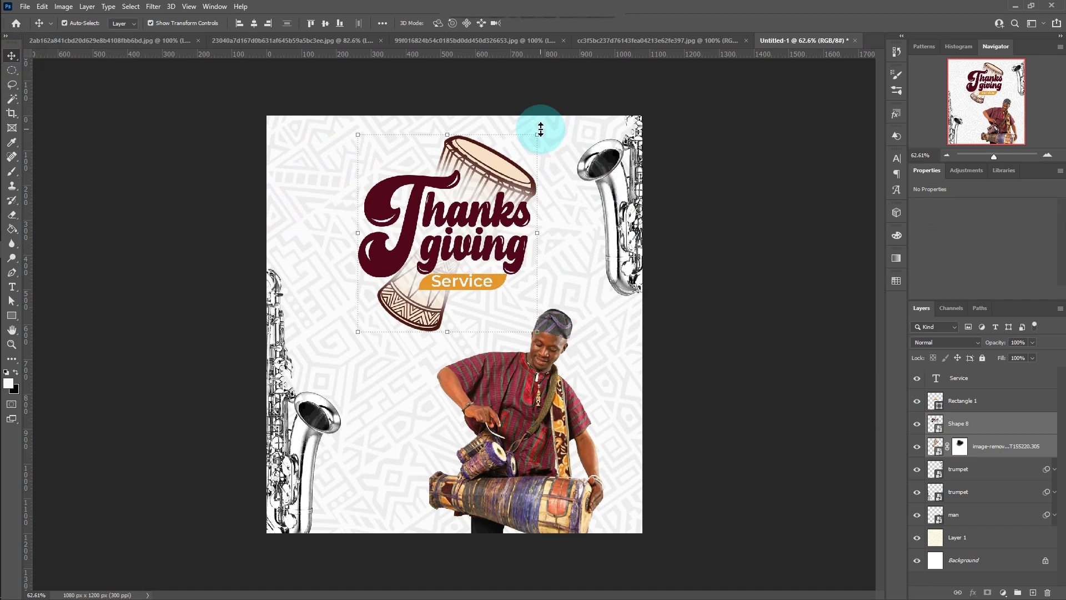
{"action": "left_click", "coordinate": [966, 373], "text": "shift"}
{"action": "key", "text": "ctrl+t"}
{"action": "left_click_drag", "start_coordinate": [542, 131], "coordinate": [523, 153]}
{"action": "left_click_drag", "start_coordinate": [484, 262], "coordinate": [491, 257]}
{"action": "left_click", "coordinate": [673, 221]}
{"action": "left_click", "coordinate": [715, 253]}
Step: Check the background layer's opacity, then rotate the drum slightly clockwise
{"action": "left_click", "coordinate": [340, 169]}
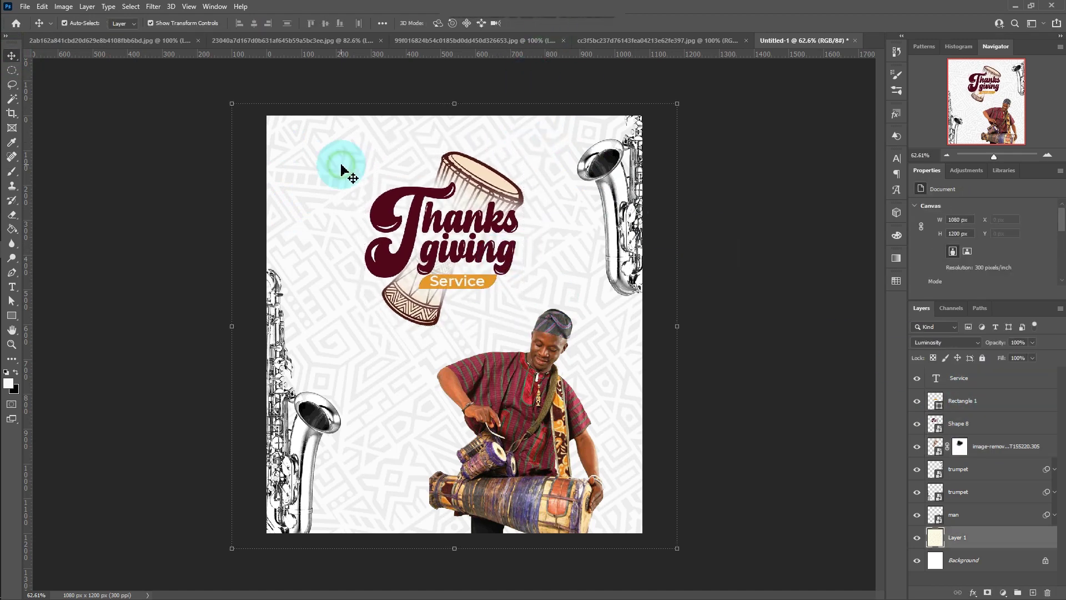
{"action": "left_click", "coordinate": [1033, 343]}
{"action": "left_click", "coordinate": [728, 307]}
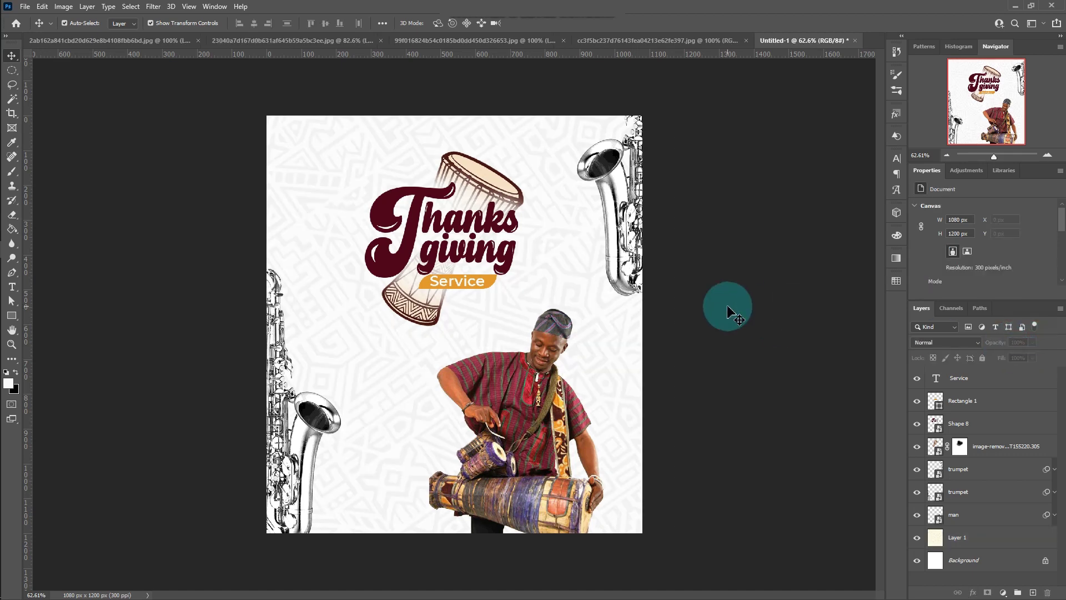
{"action": "left_click", "coordinate": [519, 156]}
{"action": "left_click_drag", "start_coordinate": [525, 152], "coordinate": [552, 159]}
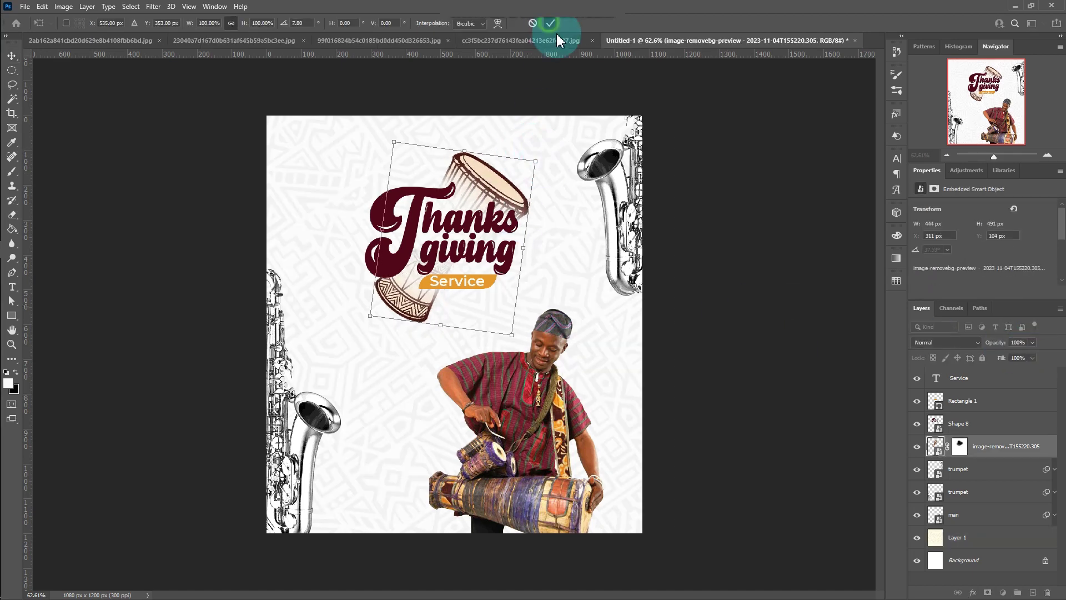
{"action": "left_click", "coordinate": [708, 294]}
{"action": "key", "text": "t"}
{"action": "left_click", "coordinate": [310, 171]}
Step: Add 'GloryPlus International' in 10 pt black text at the poster's top-left
{"action": "left_click", "coordinate": [304, 23]}
{"action": "left_click", "coordinate": [289, 82]}
{"action": "left_click", "coordinate": [445, 23]}
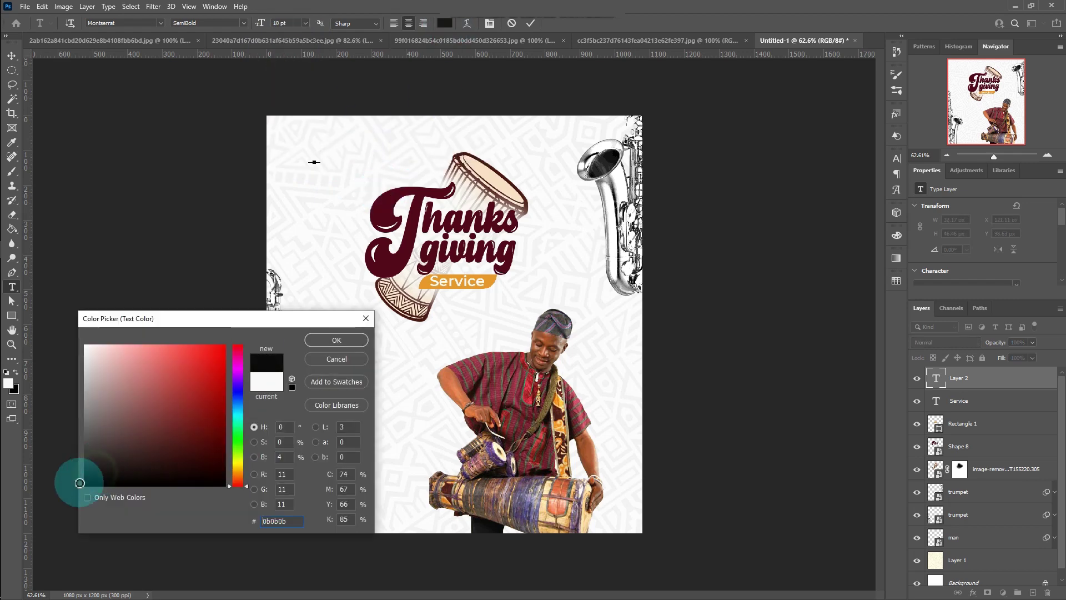
{"action": "left_click", "coordinate": [81, 483]}
{"action": "left_click", "coordinate": [332, 346]}
{"action": "left_click", "coordinate": [324, 185]}
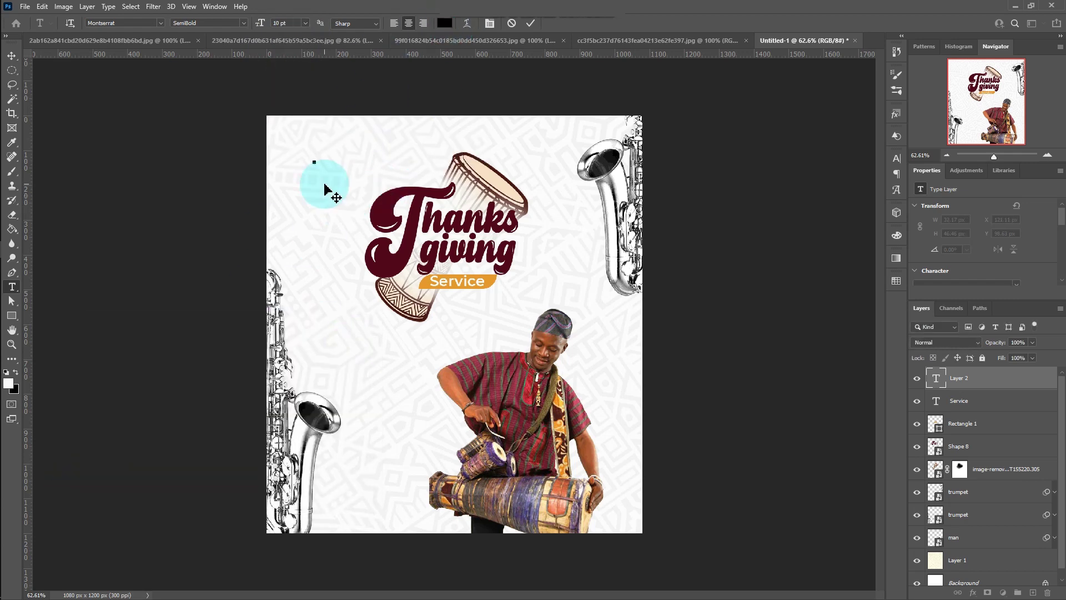
{"action": "type", "text": "tional"}
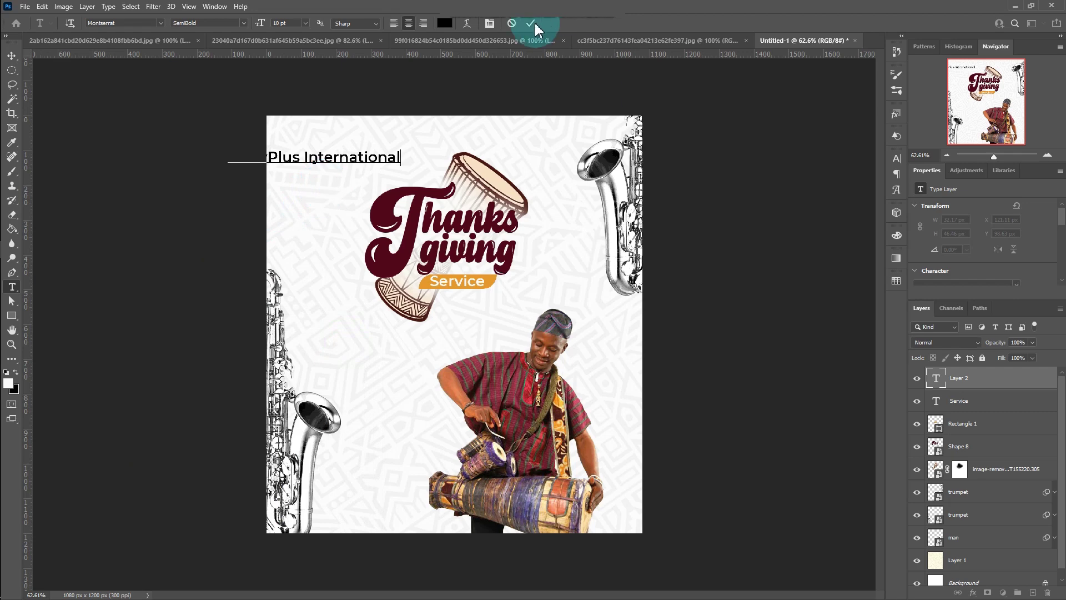
{"action": "left_click", "coordinate": [531, 23]}
Step: Scale the company name down to about half and place the logo small beside it
{"action": "key", "text": "ctrl+t"}
{"action": "left_click_drag", "start_coordinate": [229, 150], "coordinate": [392, 162]}
{"action": "key", "text": "Return"}
{"action": "left_click", "coordinate": [896, 158]}
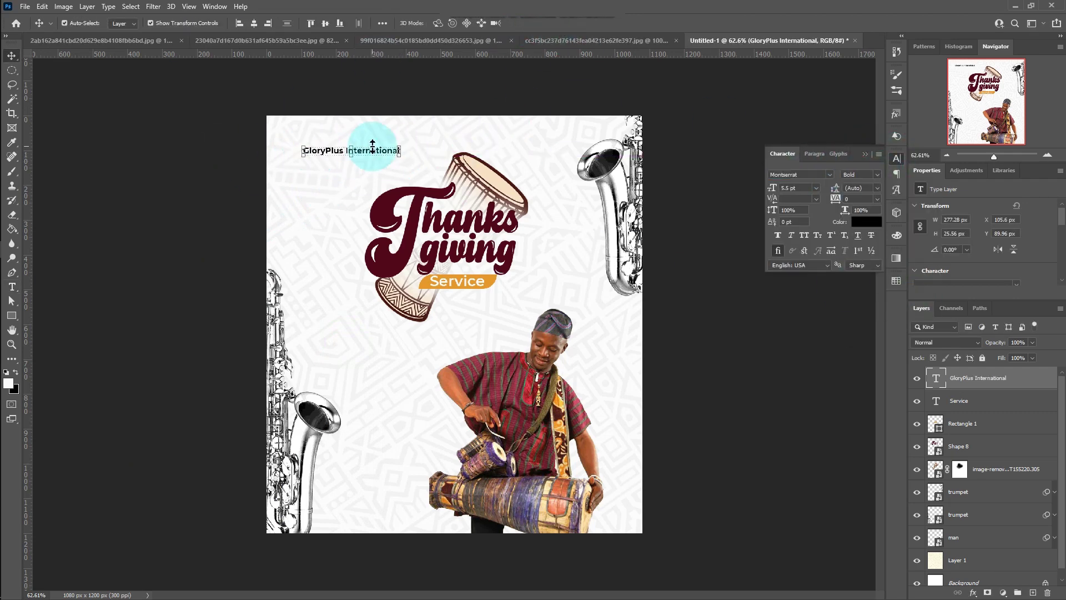
{"action": "mouse_move", "coordinate": [876, 172]}
{"action": "left_mouse_down"}
{"action": "mouse_move", "coordinate": [333, 214]}
{"action": "mouse_move", "coordinate": [297, 155]}
{"action": "left_mouse_up"}
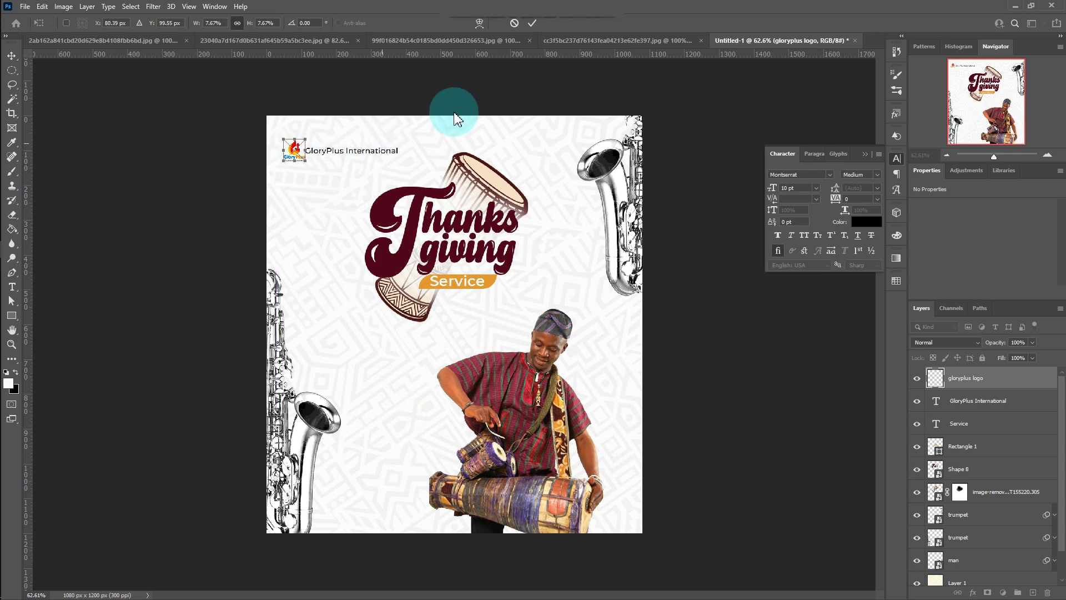
{"action": "left_click", "coordinate": [381, 146]}
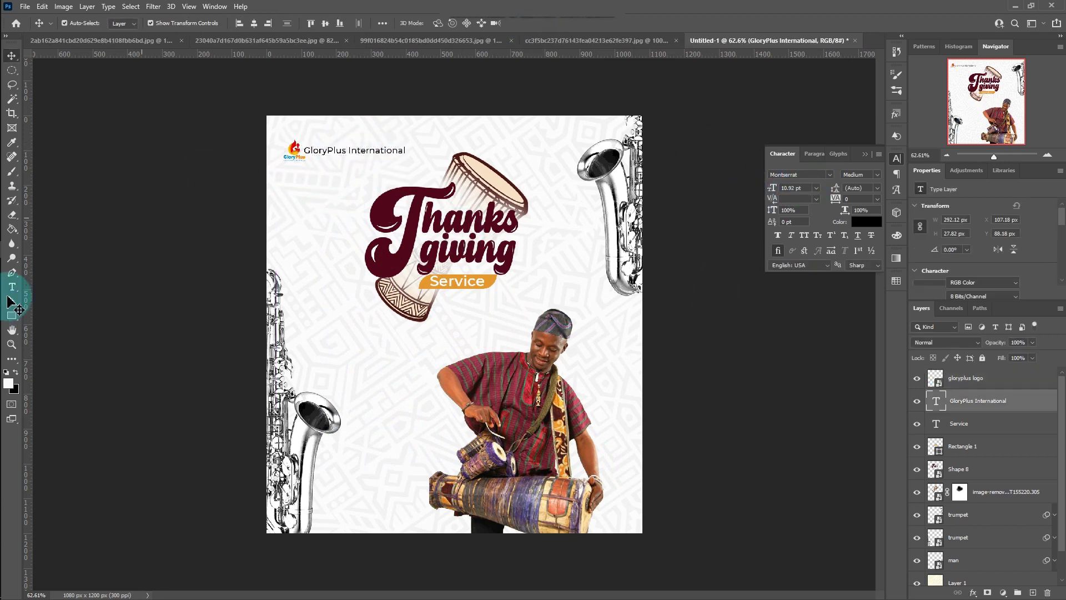
Step: Add a 'PRESENTS:' text line below the logo
{"action": "left_click", "coordinate": [12, 287]}
{"action": "left_click", "coordinate": [314, 184]}
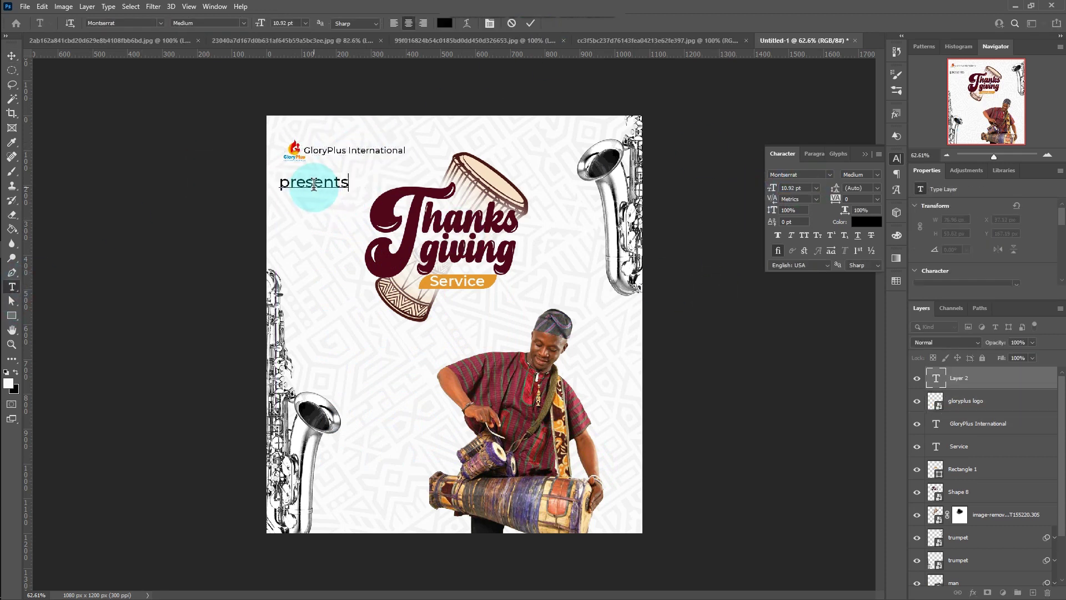
{"action": "type", "text": ":"}
{"action": "key", "text": "ctrl+Return"}
{"action": "key", "text": "v"}
{"action": "key", "text": "ctrl+shift+k"}
Step: Give PRESENTS: 100 letter spacing and the title's maroon colour, shifting it slightly
{"action": "left_click", "coordinate": [816, 188]}
{"action": "type", "text": "100"}
{"action": "left_click", "coordinate": [853, 325]}
{"action": "left_click", "coordinate": [379, 217]}
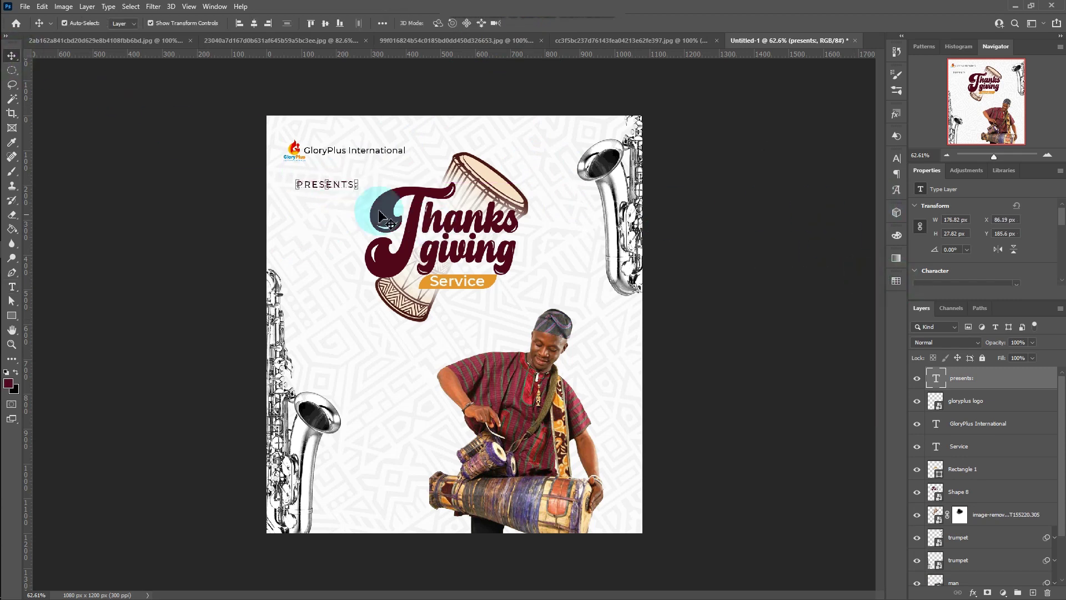
{"action": "left_click_drag", "start_coordinate": [354, 186], "coordinate": [353, 163]}
Step: Break GloryPlus International onto two left-aligned lines
{"action": "double_click", "coordinate": [345, 150]}
{"action": "key", "text": "Return"}
{"action": "left_click", "coordinate": [896, 174]}
{"action": "left_click", "coordinate": [779, 174]}
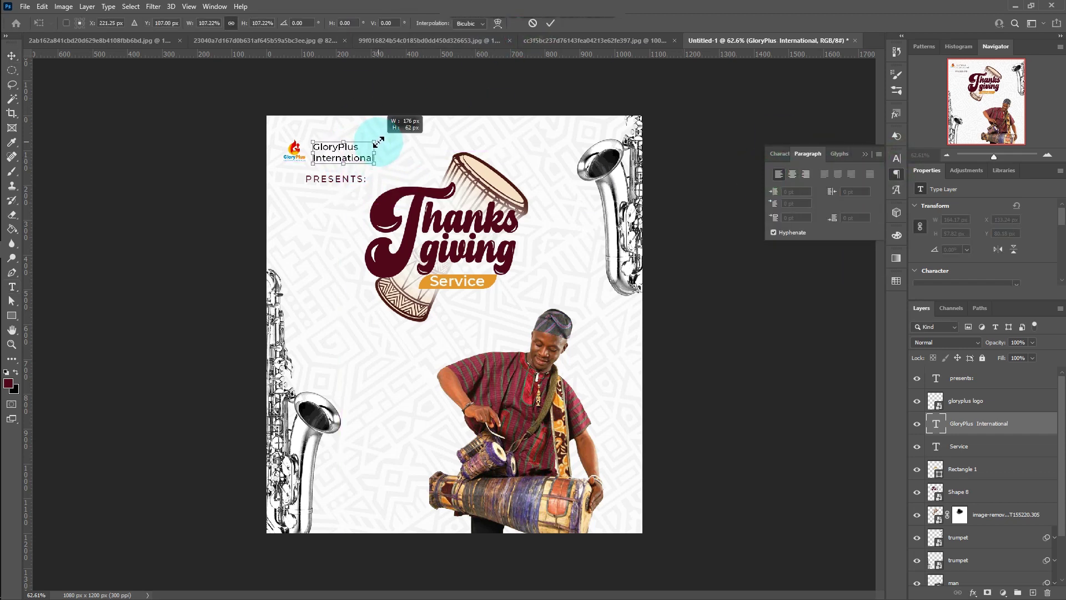
{"action": "left_click", "coordinate": [327, 183]}
Step: Line up PRESENTS: and the logo along a vertical guide, then remove the guide
{"action": "left_click_drag", "start_coordinate": [328, 183], "coordinate": [336, 183]}
{"action": "left_click_drag", "start_coordinate": [27, 222], "coordinate": [313, 267]}
{"action": "left_click_drag", "start_coordinate": [294, 157], "coordinate": [297, 158]}
{"action": "left_click", "coordinate": [183, 210]}
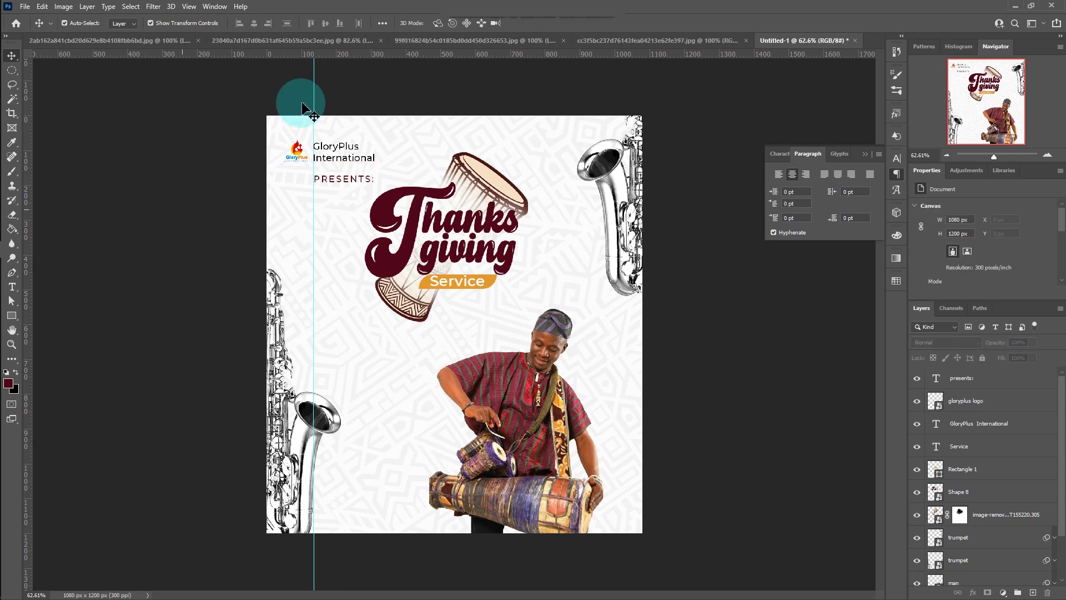
{"action": "left_click_drag", "start_coordinate": [314, 107], "coordinate": [25, 171]}
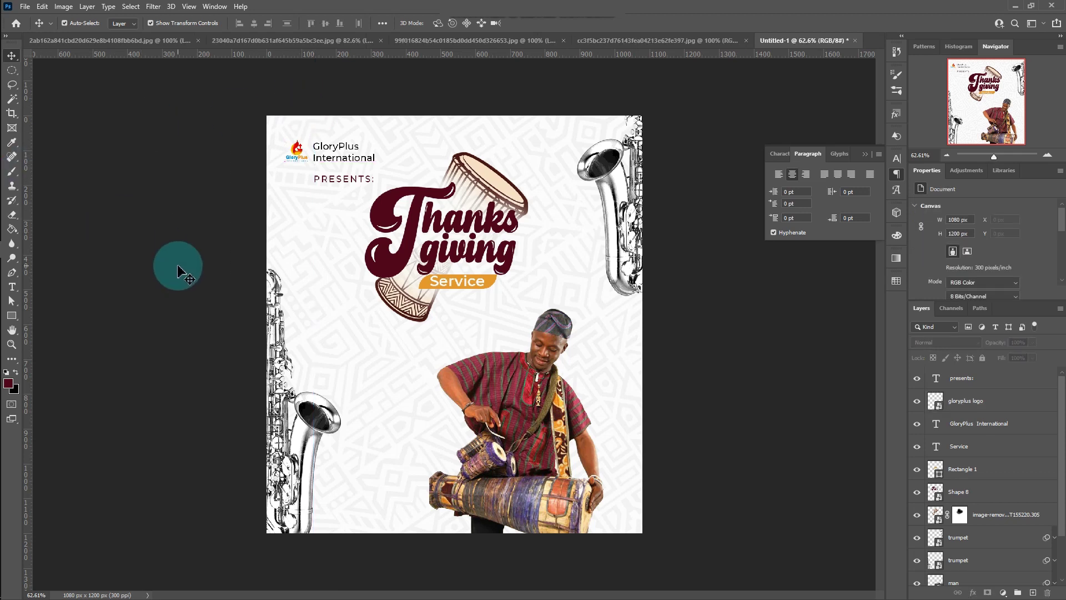
{"action": "left_click", "coordinate": [757, 172]}
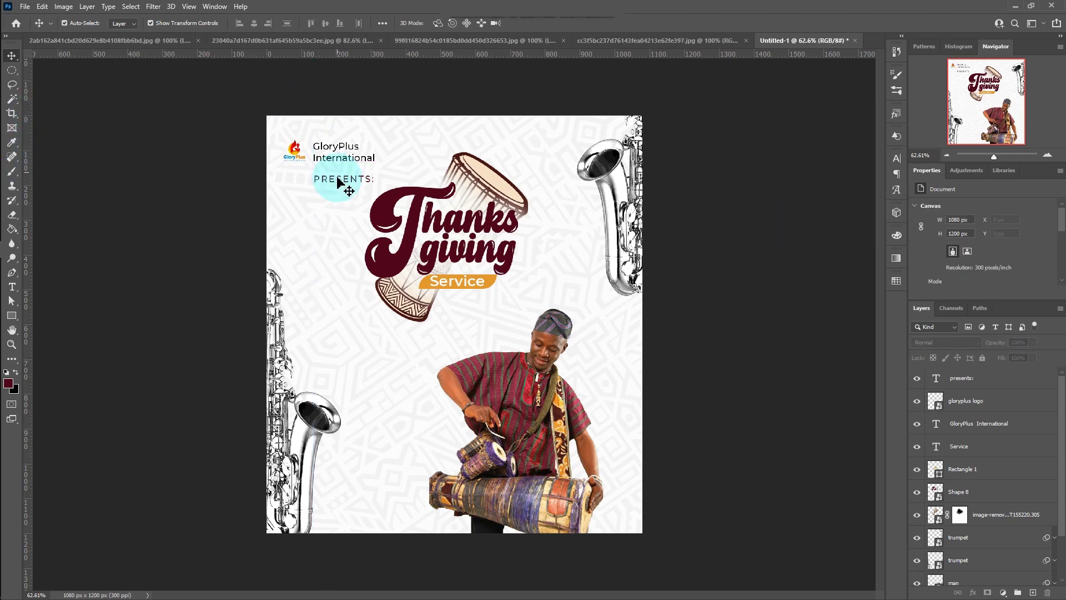
{"action": "key", "text": "t"}
{"action": "left_click", "coordinate": [326, 324]}
{"action": "type", "text": "TIM"}
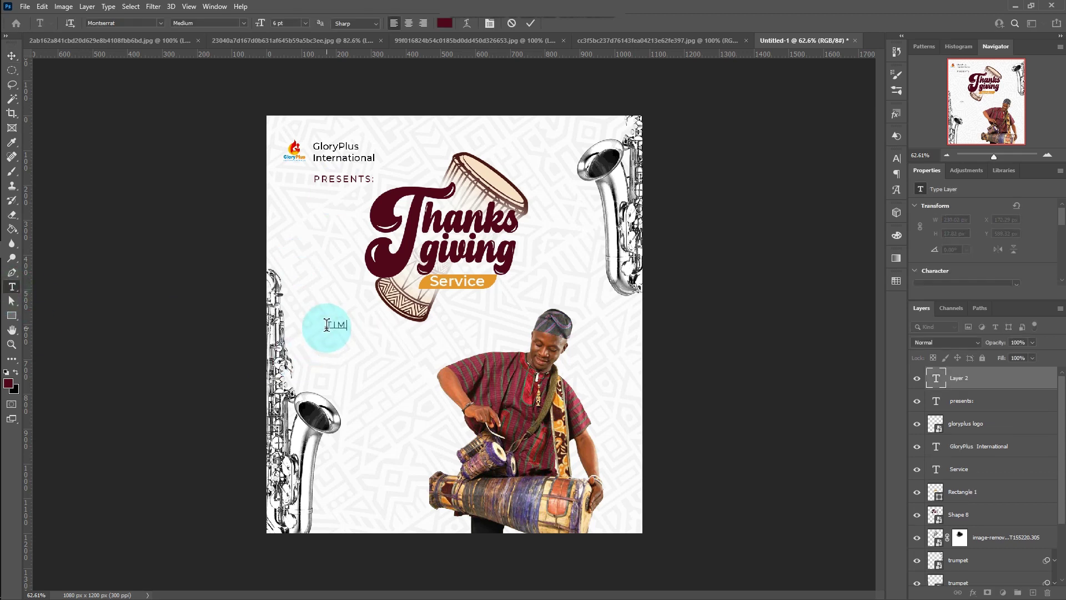
Step: Finish the TIME label and move it down slightly
{"action": "type", "text": "E"}
{"action": "key", "text": "ctrl+Return"}
{"action": "key", "text": "v"}
{"action": "mouse_move", "coordinate": [346, 327]}
{"action": "left_mouse_down"}
{"action": "mouse_move", "coordinate": [342, 337]}
{"action": "mouse_move", "coordinate": [382, 363]}
{"action": "left_mouse_up"}
Step: Draw a box under TIME and fill it orange from the swatches
{"action": "key", "text": "u"}
{"action": "key", "text": "v"}
{"action": "left_click", "coordinate": [948, 283]}
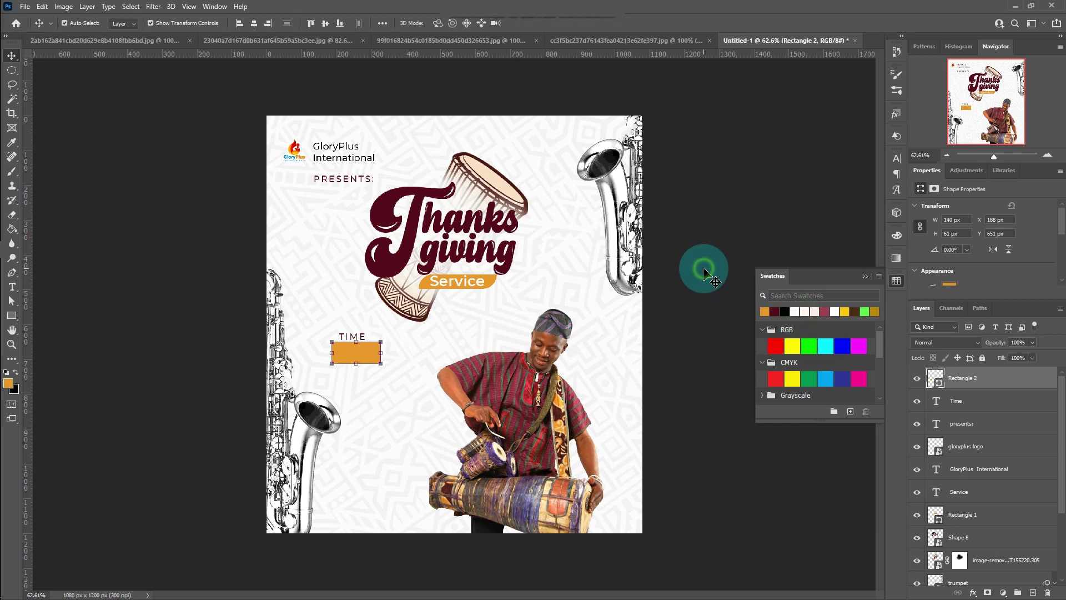
{"action": "left_click", "coordinate": [777, 309]}
Step: Add white '8:00AM' text on the orange box
{"action": "key", "text": "t"}
{"action": "left_click", "coordinate": [317, 321]}
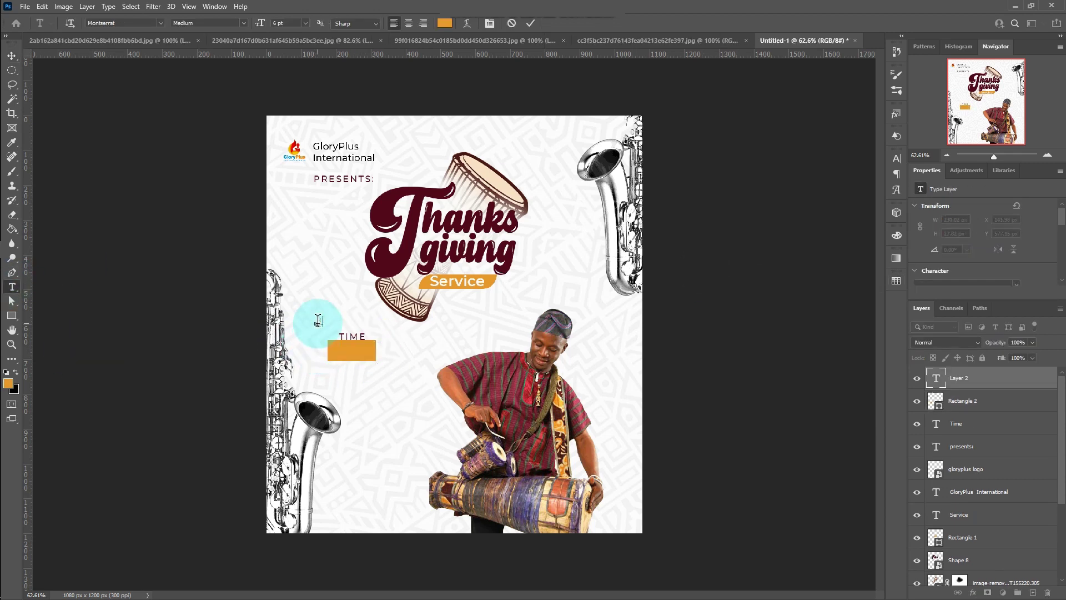
{"action": "type", "text": "8:00AM"}
{"action": "left_click", "coordinate": [12, 57]}
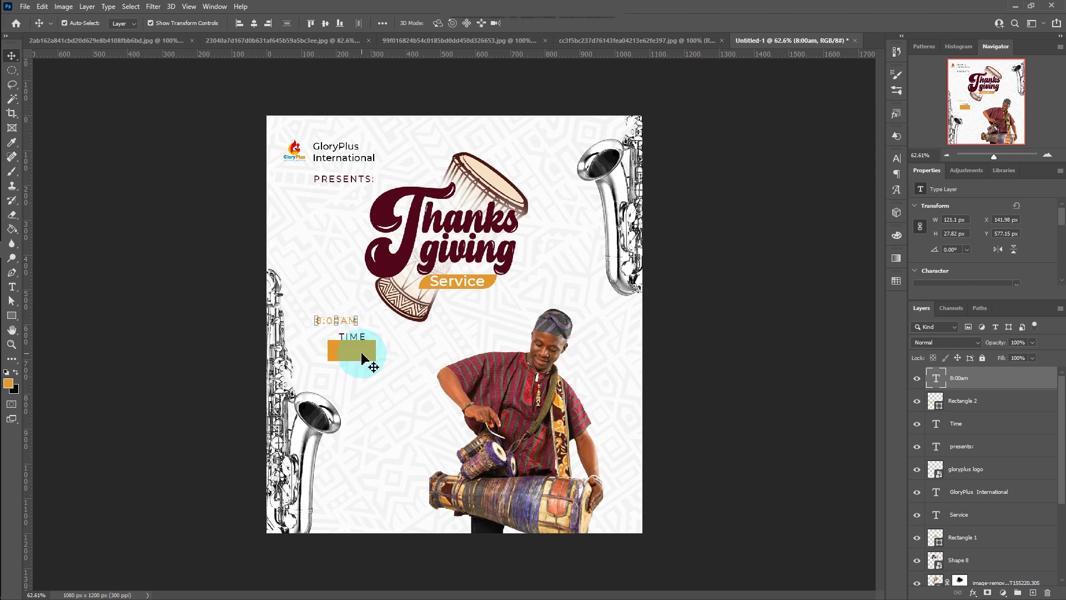
{"action": "left_click_drag", "start_coordinate": [336, 326], "coordinate": [357, 351]}
{"action": "left_click", "coordinate": [896, 280]}
{"action": "left_click", "coordinate": [792, 314]}
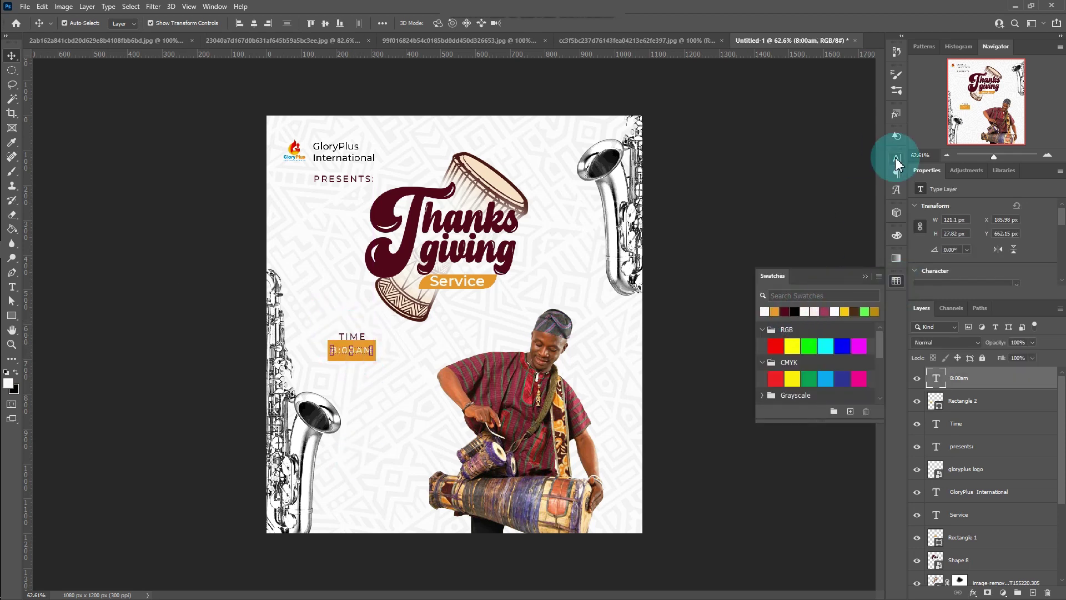
Step: Widen the 8:00AM letter spacing, adjust its size, and paste in the calendar icon
{"action": "left_click", "coordinate": [896, 158]}
{"action": "left_click", "coordinate": [860, 199]}
{"action": "left_click", "coordinate": [878, 199]}
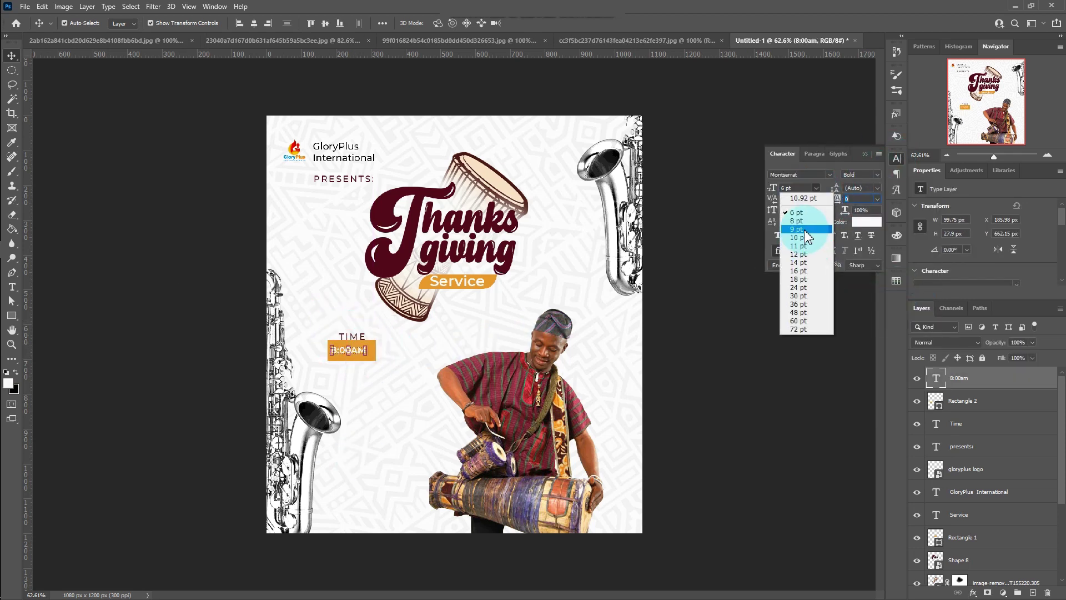
{"action": "left_click", "coordinate": [822, 300]}
{"action": "left_click", "coordinate": [357, 340]}
{"action": "left_click", "coordinate": [220, 340]}
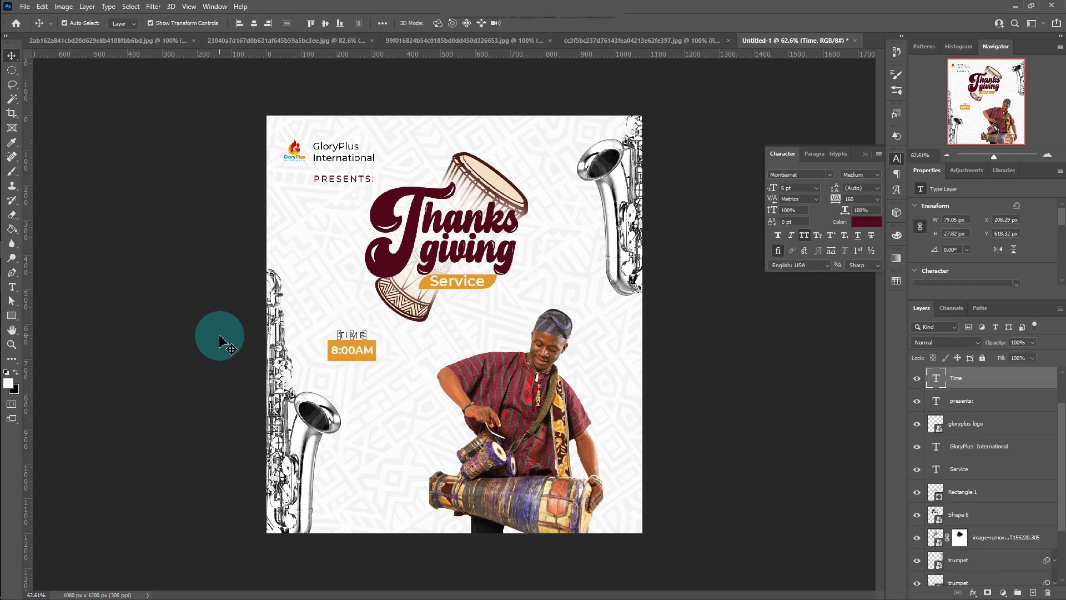
{"action": "left_click", "coordinate": [896, 281]}
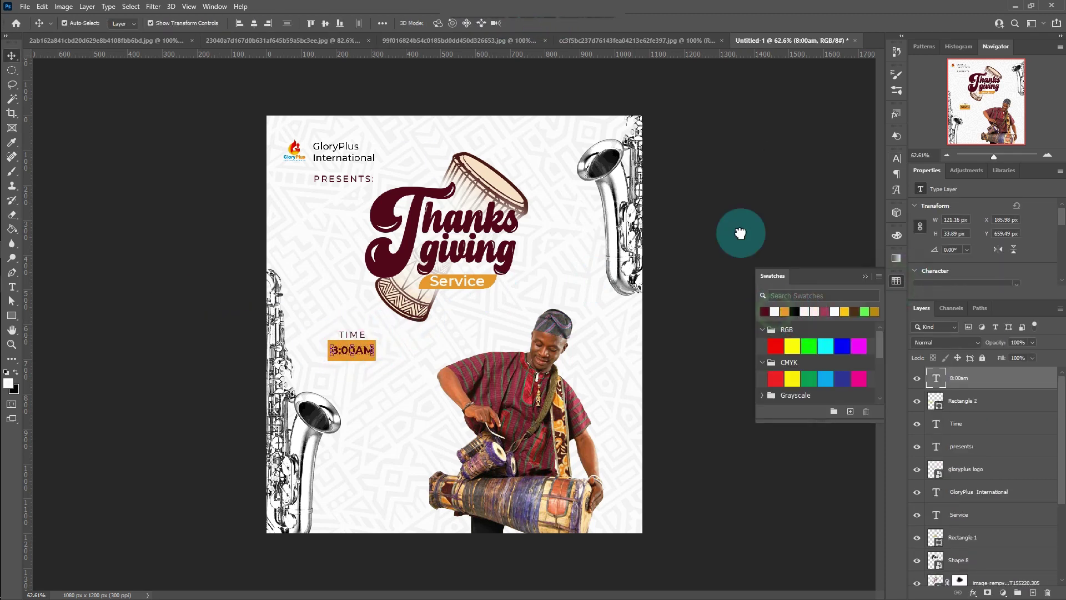
{"action": "key", "text": "ctrl+v"}
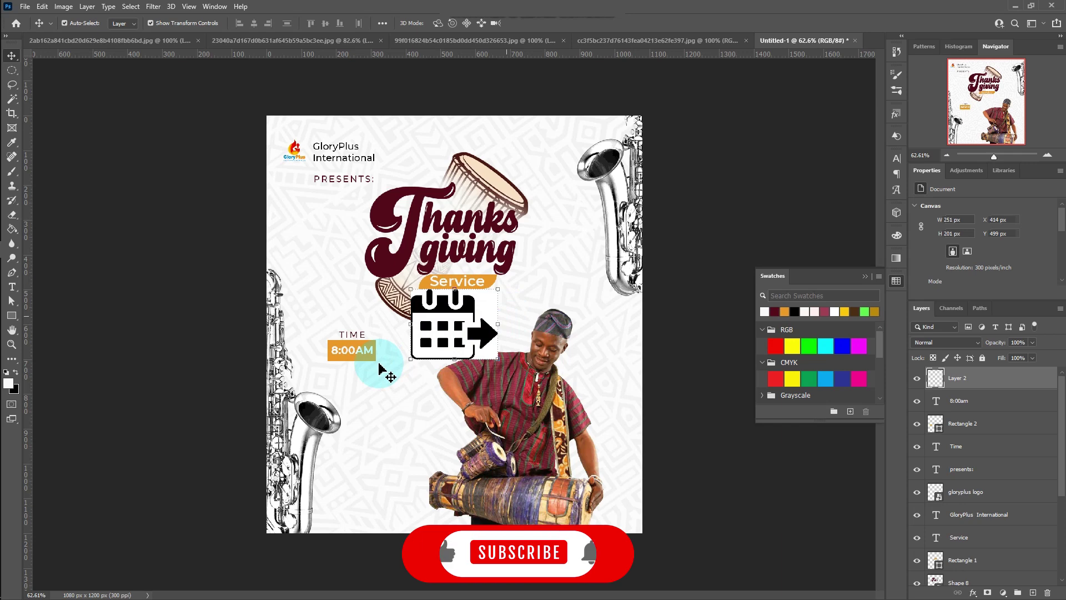
Step: Shrink the calendar icon and place it under the 8:00AM box
{"action": "left_click_drag", "start_coordinate": [422, 344], "coordinate": [382, 416]}
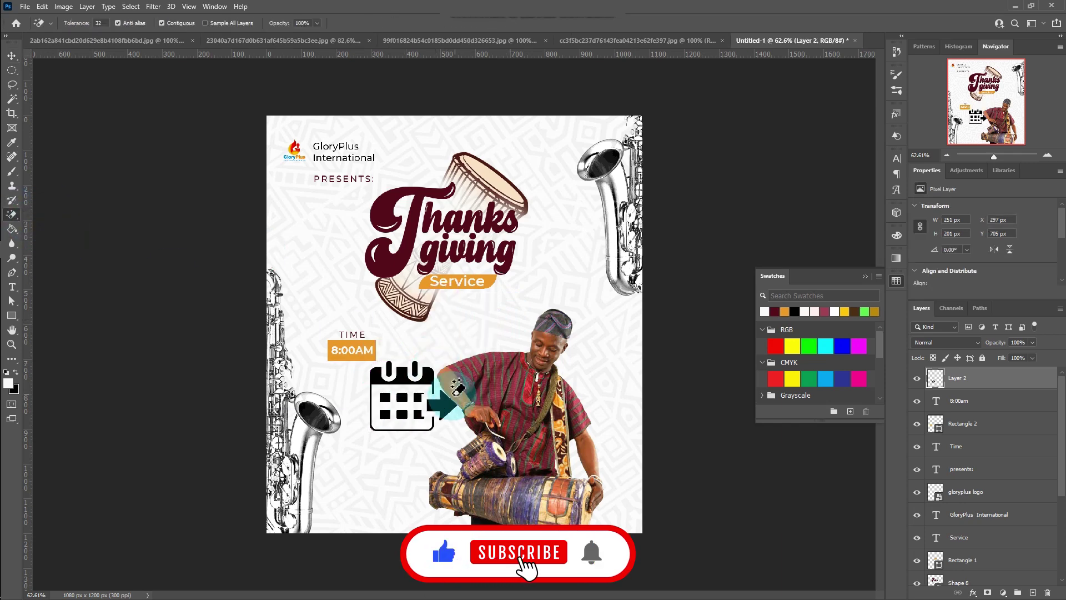
{"action": "mouse_move", "coordinate": [460, 433]}
{"action": "left_mouse_down"}
{"action": "mouse_move", "coordinate": [396, 382]}
{"action": "mouse_move", "coordinate": [341, 377]}
{"action": "left_mouse_up"}
{"action": "left_click", "coordinate": [983, 387]}
Step: Give the calendar icon a maroon Color Overlay sampled from the title
{"action": "double_click", "coordinate": [983, 383]}
{"action": "left_click", "coordinate": [660, 316]}
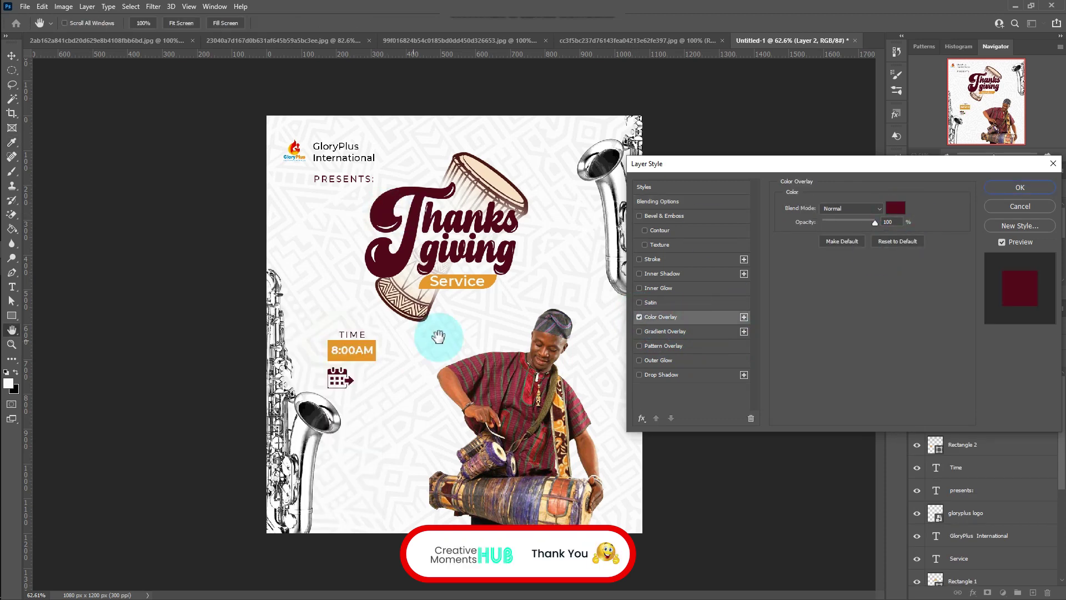
{"action": "left_click", "coordinate": [899, 217]}
{"action": "left_click", "coordinate": [330, 328]}
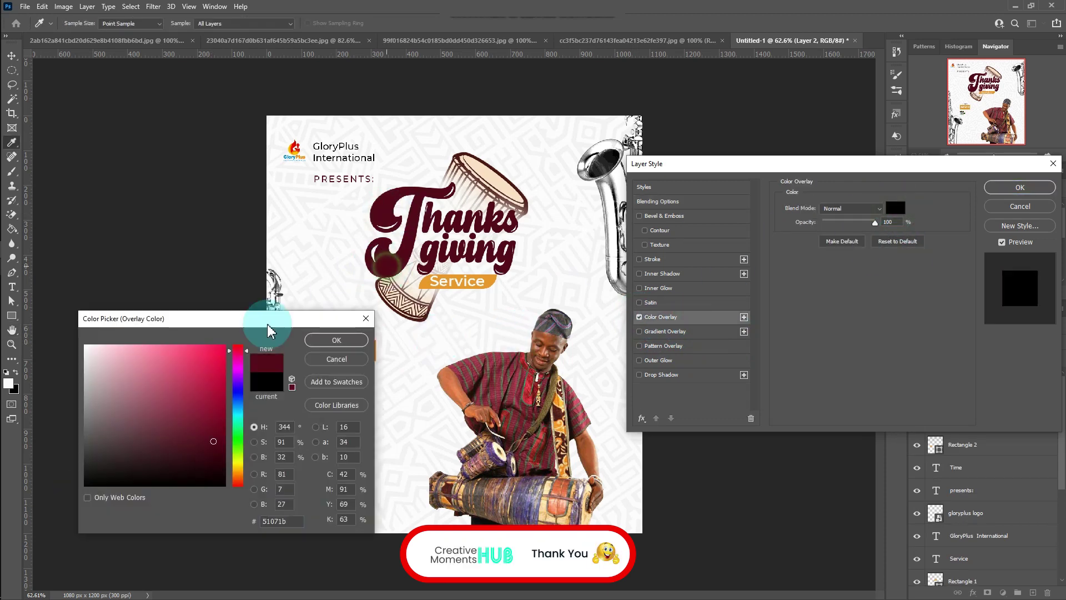
{"action": "left_click", "coordinate": [382, 297]}
Step: Add '15TH NOV.' in black Montserrat Medium 6 pt beside the calendar icon
{"action": "left_click", "coordinate": [11, 287]}
{"action": "left_click", "coordinate": [379, 375]}
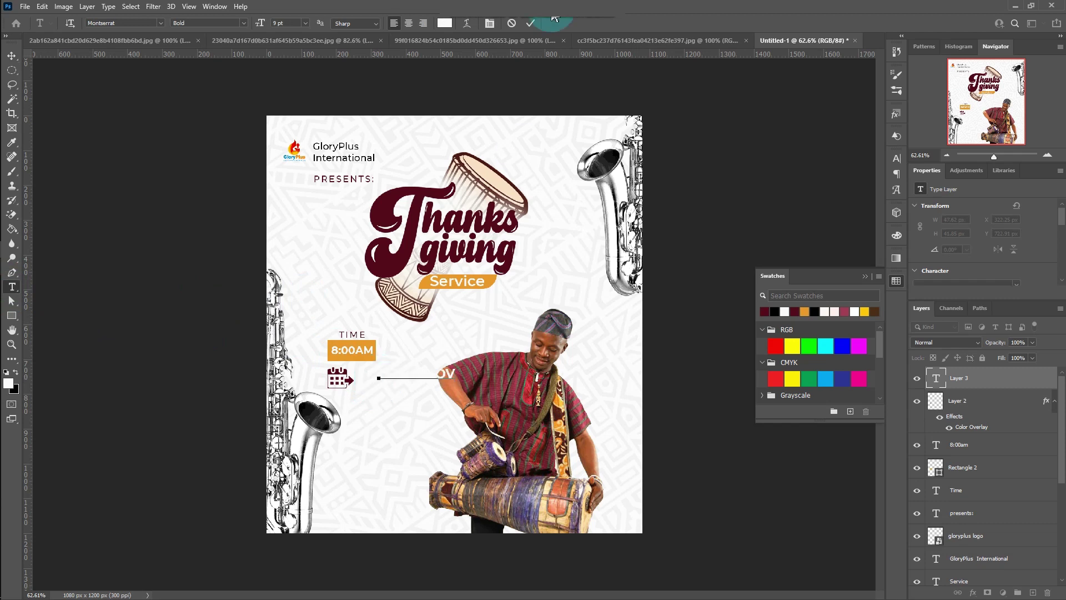
{"action": "left_click", "coordinate": [774, 311]}
{"action": "left_click", "coordinate": [419, 374]}
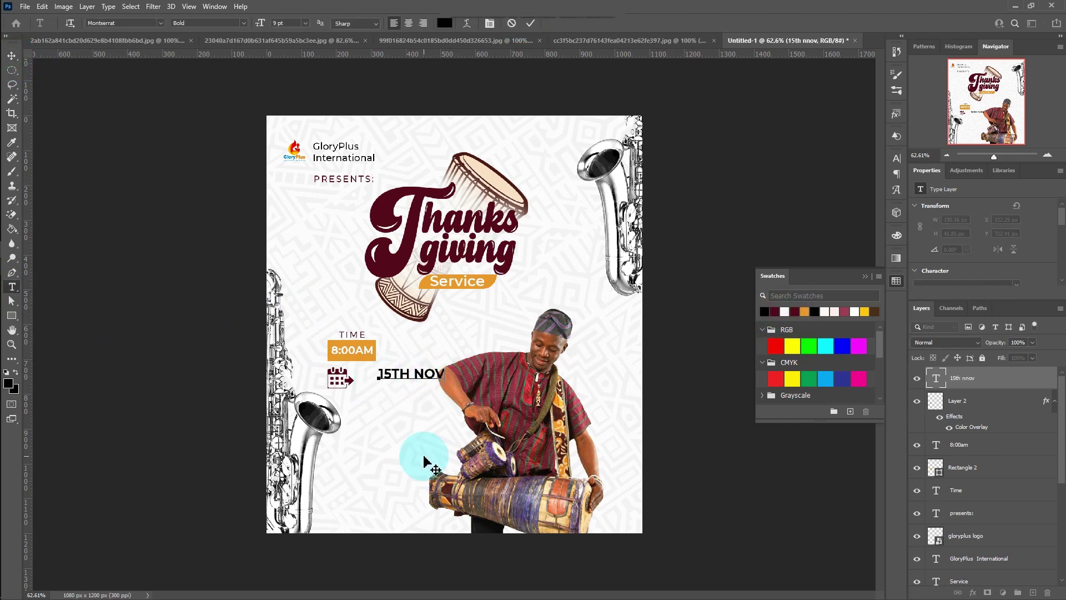
{"action": "left_click", "coordinate": [896, 158]}
{"action": "left_click", "coordinate": [861, 175]}
{"action": "left_click", "coordinate": [850, 221]}
{"action": "left_click", "coordinate": [816, 188]}
{"action": "left_click", "coordinate": [793, 197]}
{"action": "left_click", "coordinate": [419, 378], "text": "ctrl"}
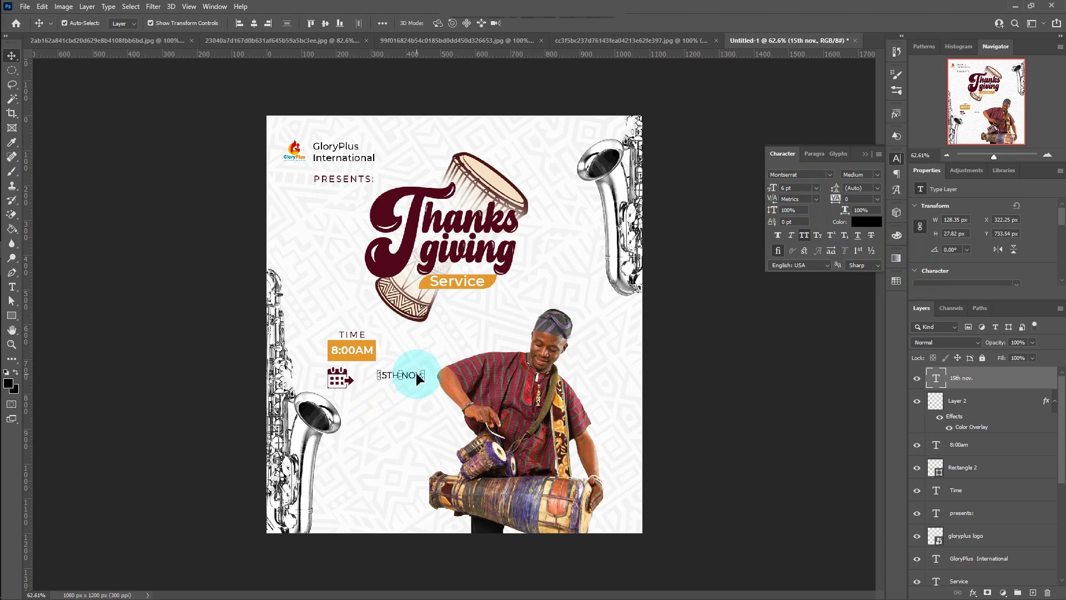
{"action": "left_click_drag", "start_coordinate": [392, 377], "coordinate": [381, 372]}
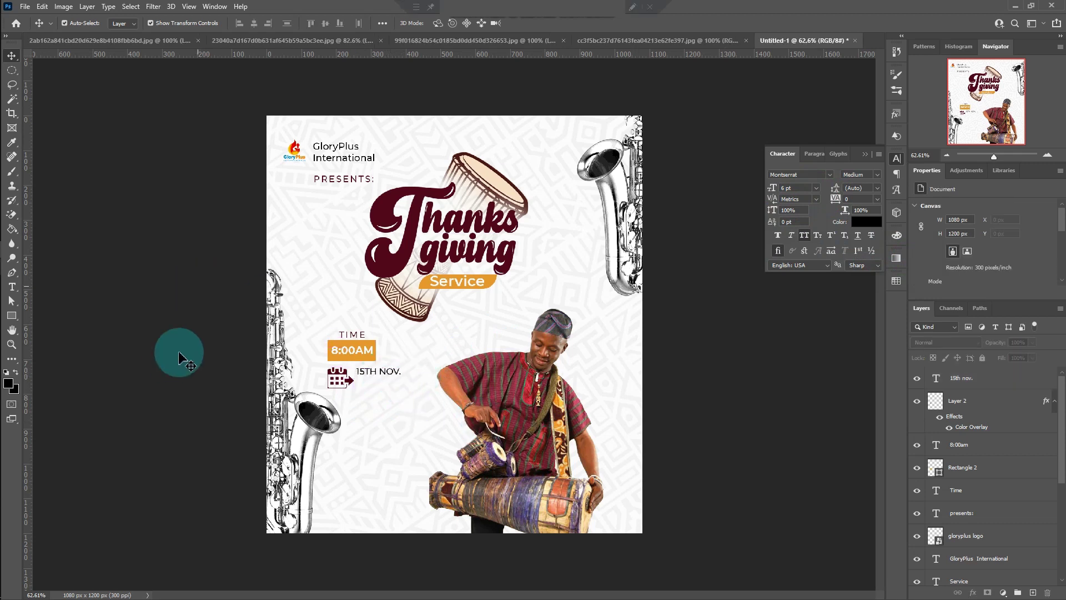
Step: Duplicate the date below and change it to a bold maroon '2023'
{"action": "left_click", "coordinate": [396, 377]}
{"action": "left_click_drag", "start_coordinate": [391, 381], "coordinate": [392, 390]}
{"action": "double_click", "coordinate": [393, 384]}
{"action": "type", "text": "2023"}
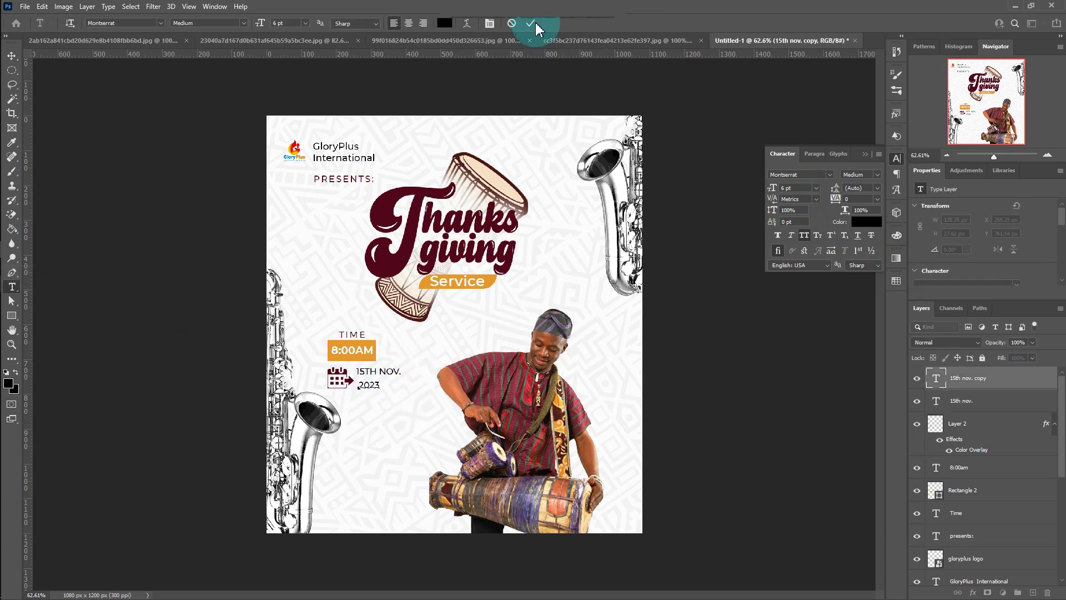
{"action": "left_click", "coordinate": [536, 29]}
{"action": "left_click", "coordinate": [897, 281]}
{"action": "left_click", "coordinate": [766, 305]}
{"action": "left_click", "coordinate": [860, 174]}
{"action": "left_click", "coordinate": [889, 292]}
{"action": "left_click", "coordinate": [279, 395]}
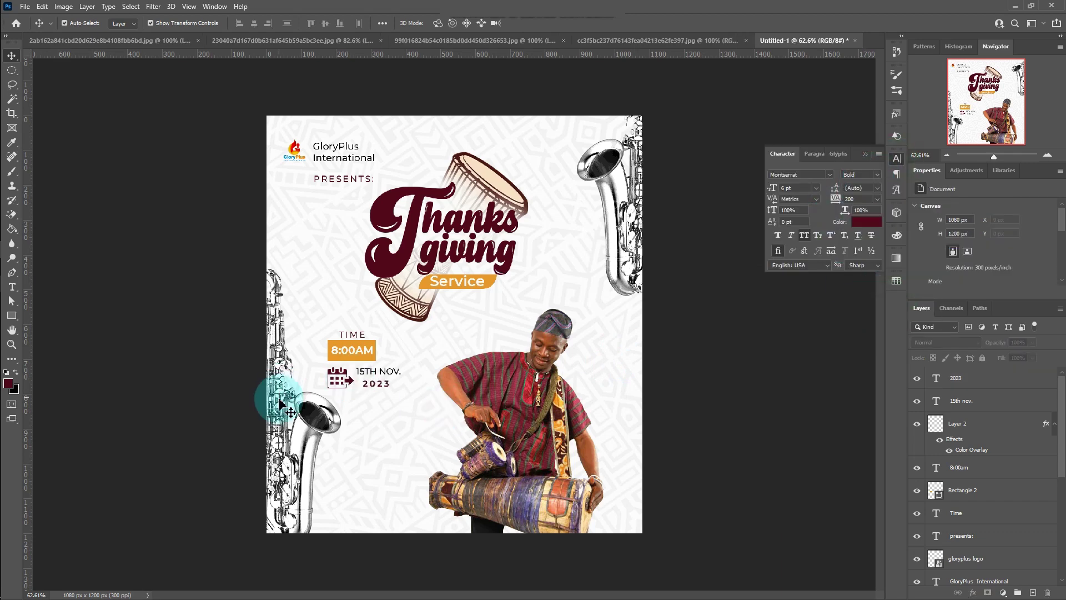
Step: Nudge the orange time box into place
{"action": "left_click", "coordinate": [927, 381]}
{"action": "left_click", "coordinate": [245, 322]}
{"action": "left_click", "coordinate": [816, 399]}
{"action": "left_click_drag", "start_coordinate": [365, 359], "coordinate": [360, 360]}
{"action": "left_click", "coordinate": [321, 401]}
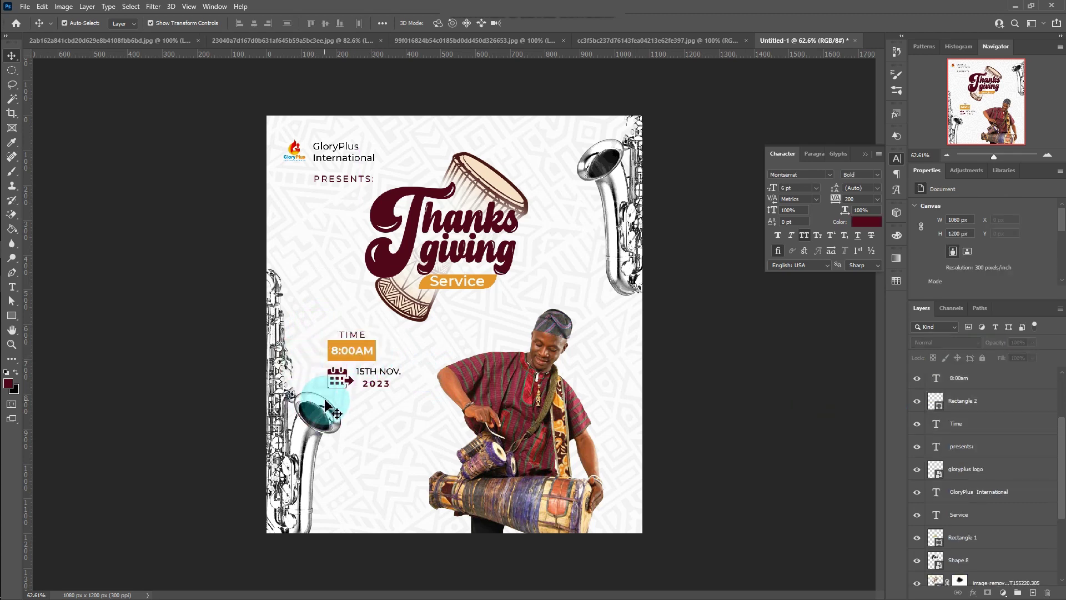
{"action": "right_click", "coordinate": [11, 314]}
Step: Draw a divider line under the date and place a duplicate lower down
{"action": "left_click", "coordinate": [50, 362]}
{"action": "left_click_drag", "start_coordinate": [328, 392], "coordinate": [401, 392]}
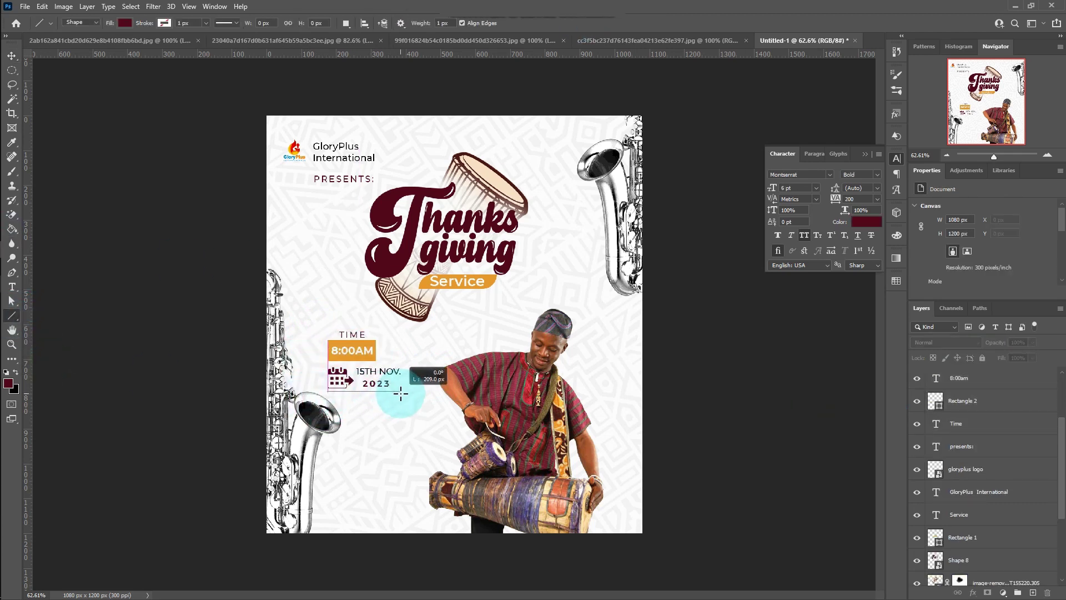
{"action": "left_click", "coordinate": [164, 23]}
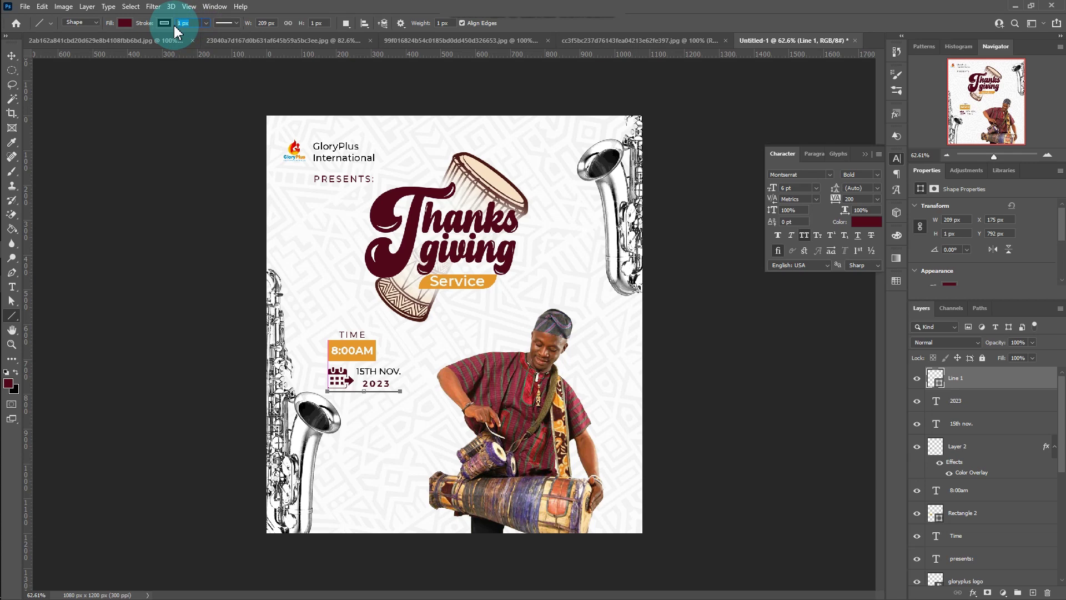
{"action": "type", "text": "2"}
{"action": "left_click", "coordinate": [12, 55]}
{"action": "left_click_drag", "start_coordinate": [955, 379], "coordinate": [974, 407]}
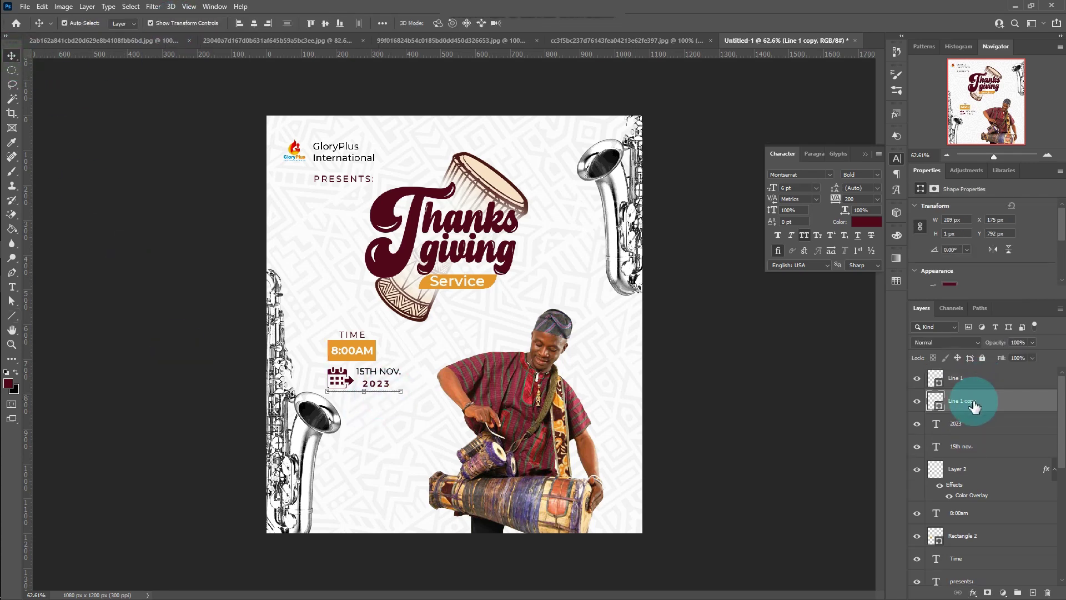
{"action": "scroll", "coordinate": [389, 406], "scroll_direction": "up", "scroll_amount": 1}
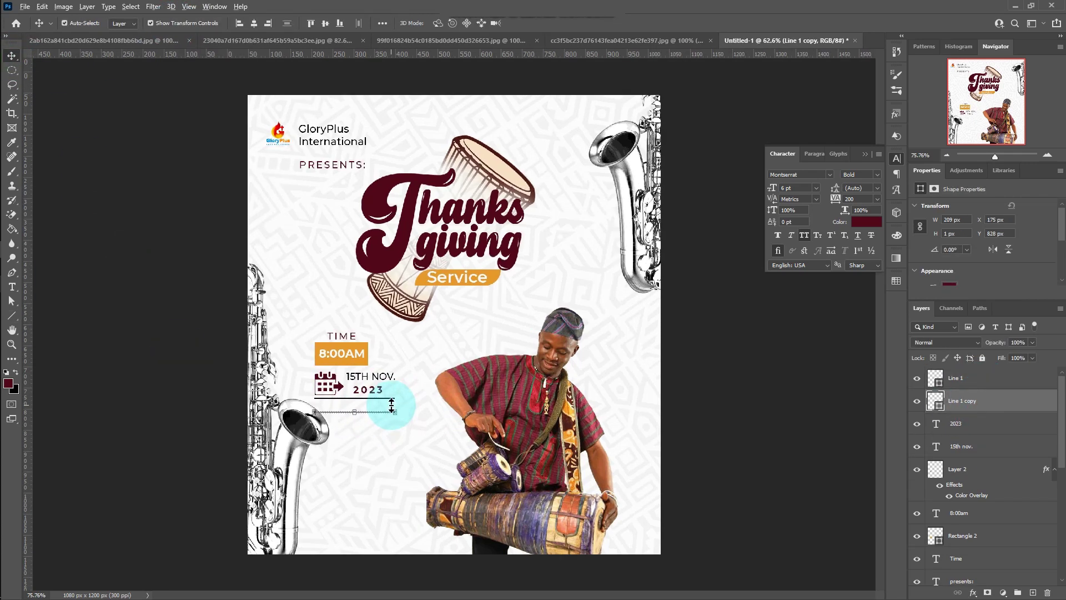
{"action": "scroll", "coordinate": [395, 400], "scroll_direction": "up", "scroll_amount": 2}
{"action": "scroll", "coordinate": [373, 454], "scroll_direction": "down", "scroll_amount": 1}
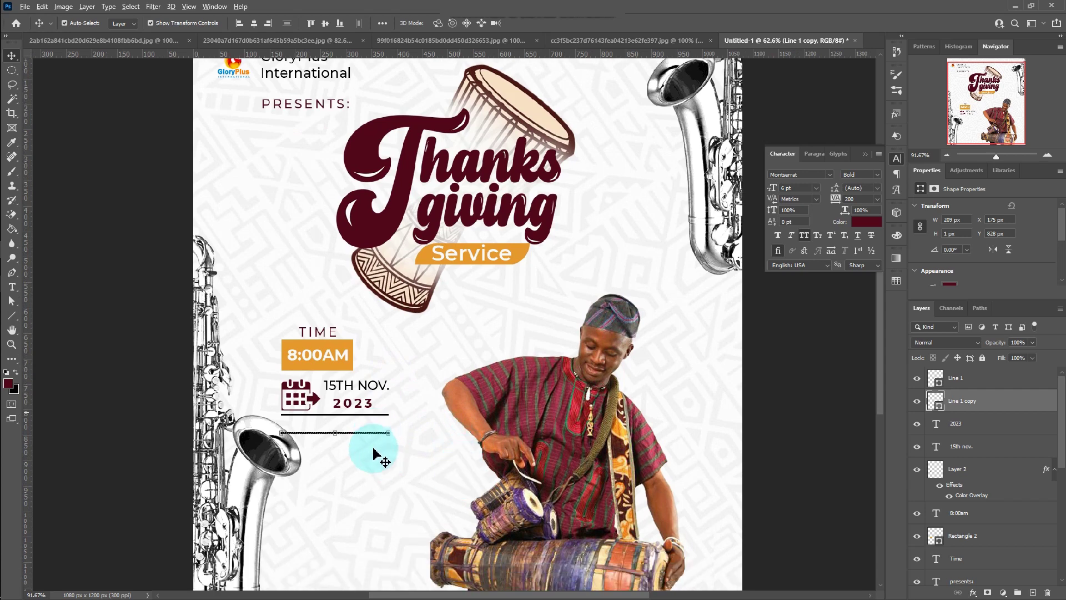
{"action": "scroll", "coordinate": [373, 454], "scroll_direction": "down", "scroll_amount": 1}
{"action": "scroll", "coordinate": [364, 440], "scroll_direction": "down", "scroll_amount": 6}
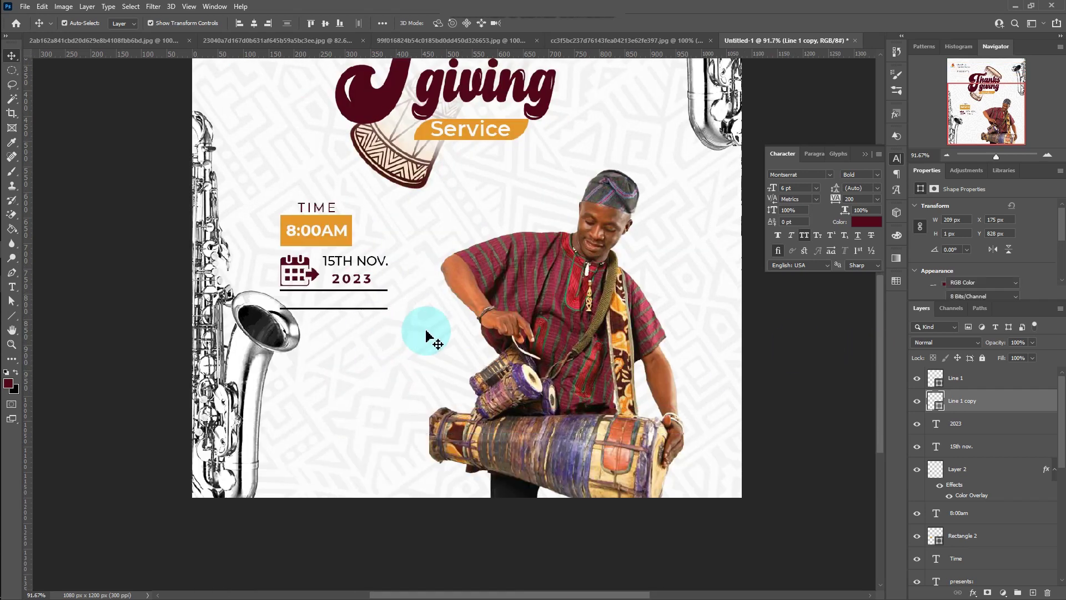
{"action": "left_click", "coordinate": [355, 314]}
{"action": "left_click_drag", "start_coordinate": [355, 314], "coordinate": [356, 329]}
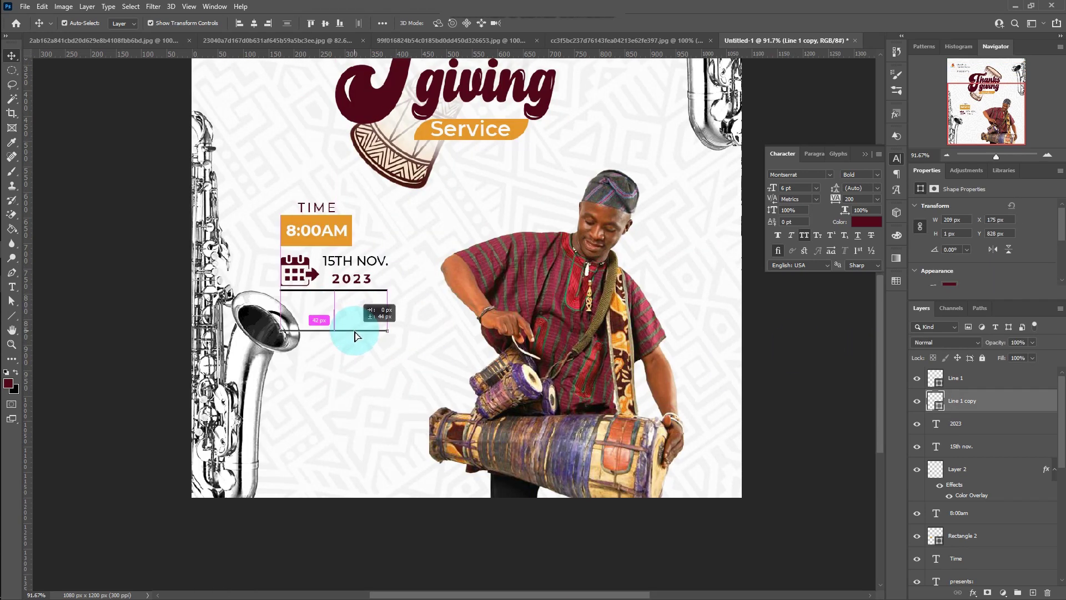
Step: Duplicate the date text below the line and change it to 'VENUE'
{"action": "left_click", "coordinate": [364, 263]}
{"action": "left_click_drag", "start_coordinate": [372, 278], "coordinate": [339, 300]}
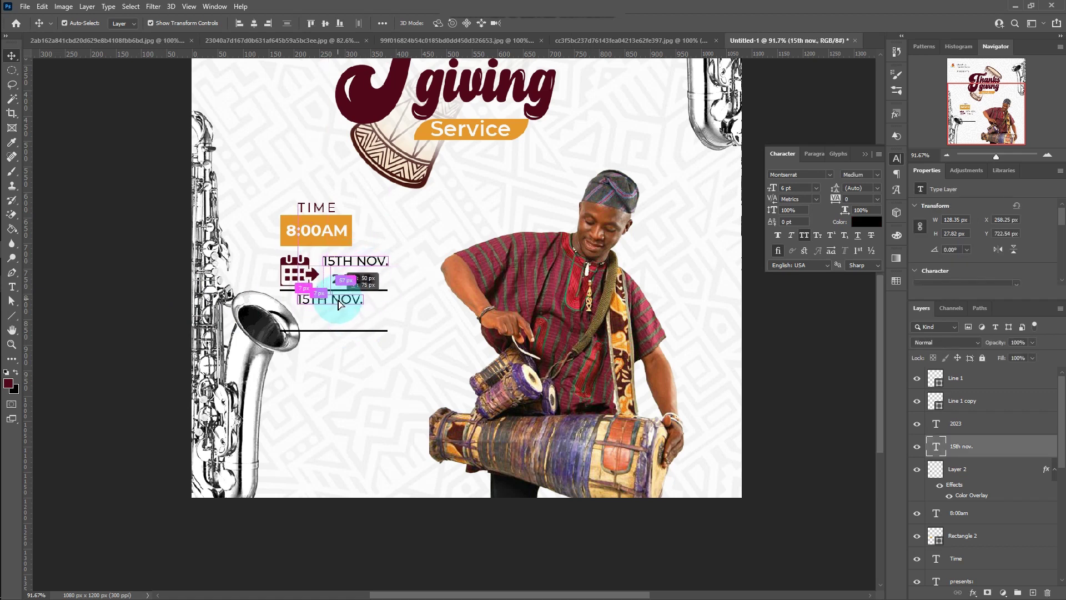
{"action": "double_click", "coordinate": [342, 297]}
{"action": "key", "text": "ctrl+Return"}
{"action": "key", "text": "v"}
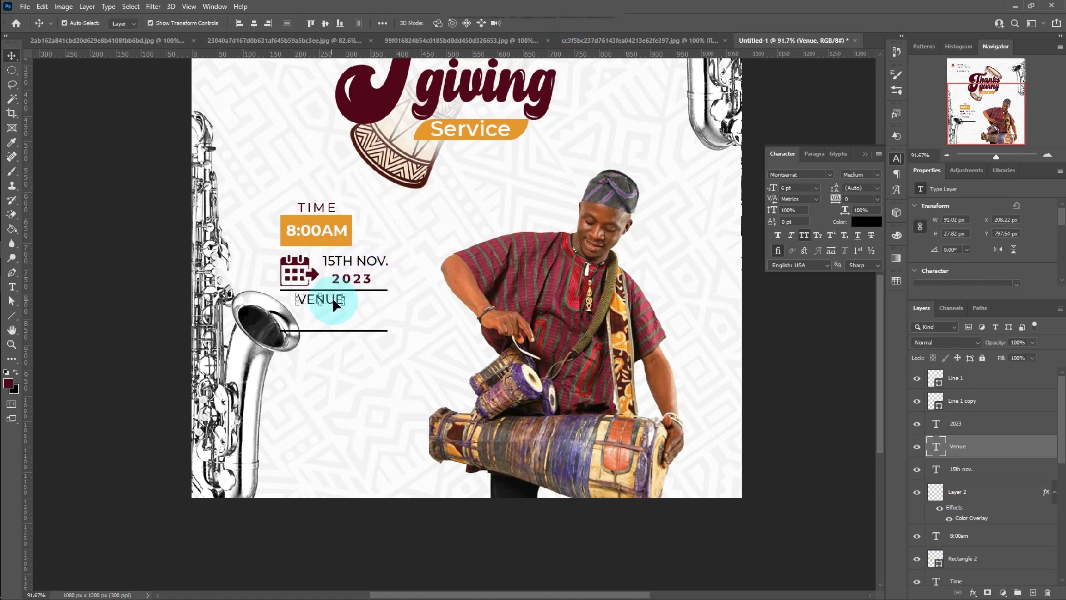
{"action": "left_click", "coordinate": [125, 321]}
Step: Copy VENUE just below and retype it as 'CHURCH AUDITORIUM'
{"action": "left_click", "coordinate": [340, 300]}
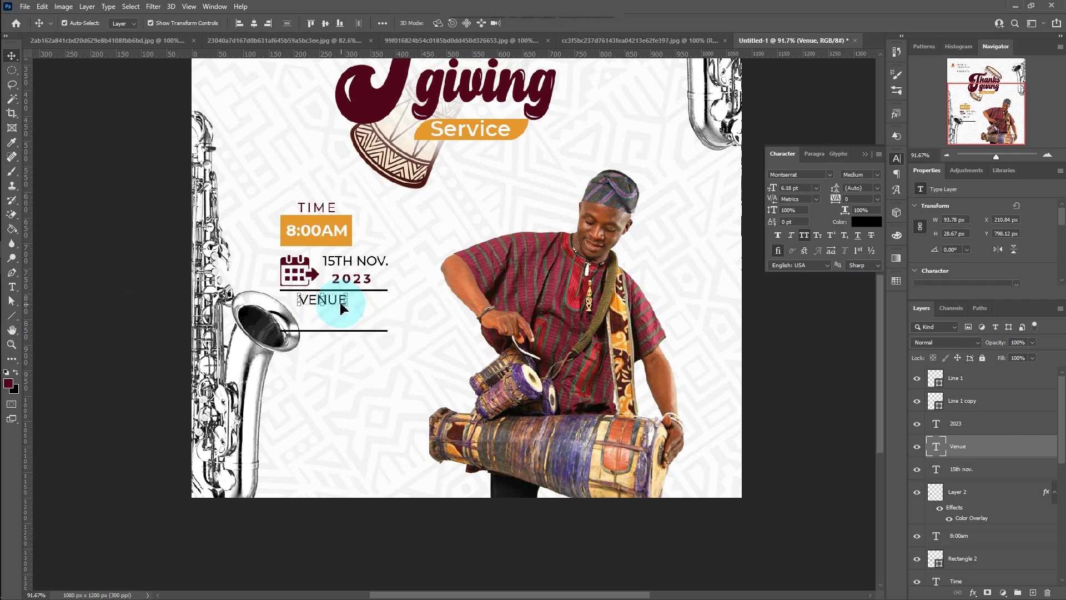
{"action": "left_click_drag", "start_coordinate": [342, 304], "coordinate": [341, 324], "text": "alt"}
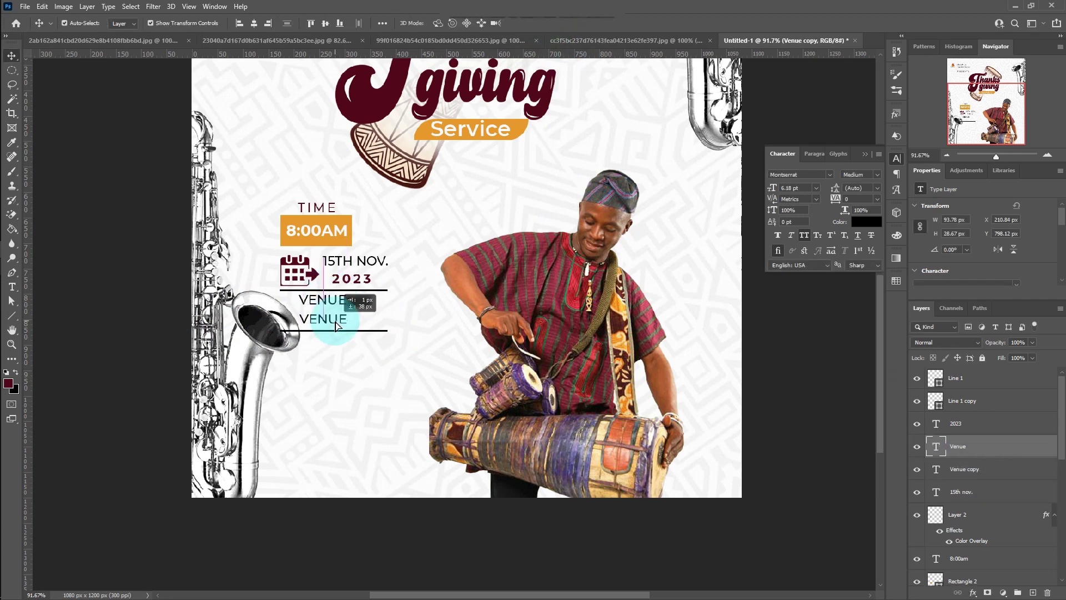
{"action": "double_click", "coordinate": [337, 318]}
{"action": "type", "text": "CHURCH AUDITORIU"}
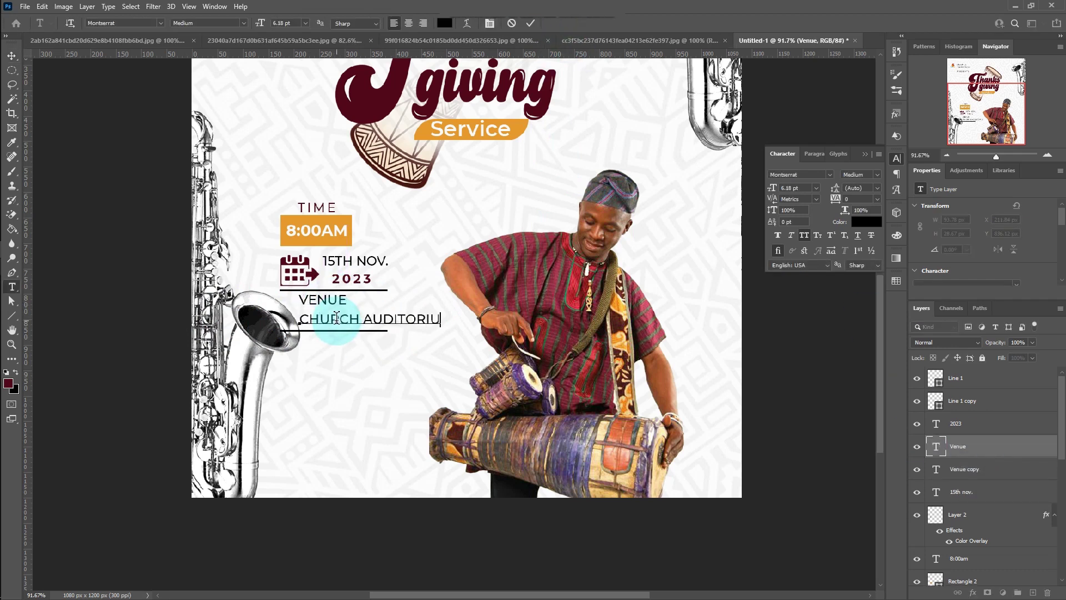
{"action": "type", "text": "m"}
{"action": "key", "text": "ctrl+Return"}
{"action": "key", "text": "v"}
{"action": "left_click", "coordinate": [805, 235]}
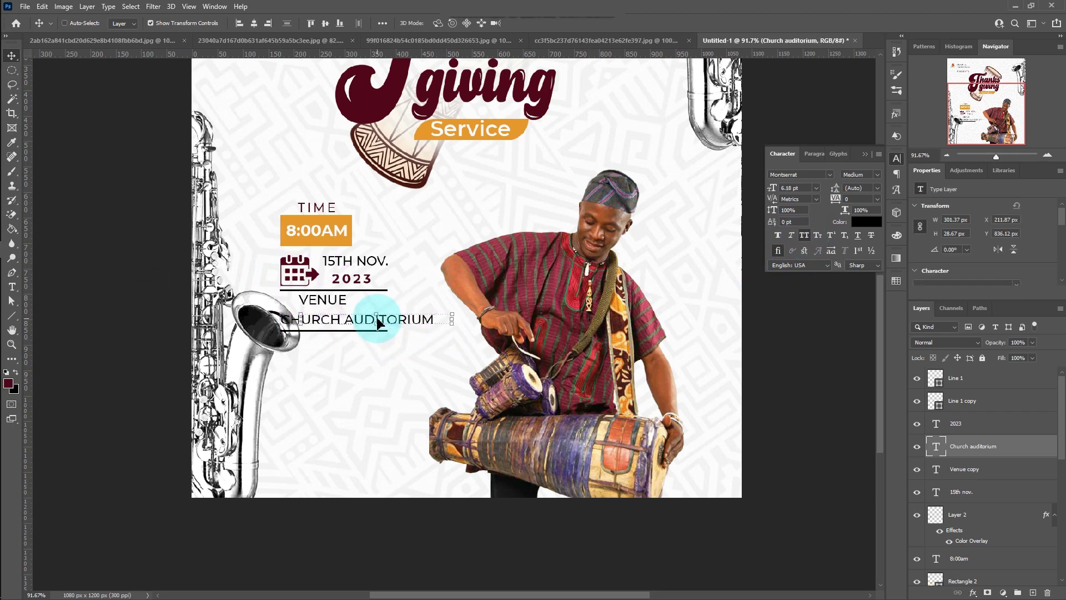
Step: Make CHURCH AUDITORIUM smaller, bold and maroon, shifting it slightly left
{"action": "left_click", "coordinate": [860, 175]}
{"action": "left_click", "coordinate": [866, 233]}
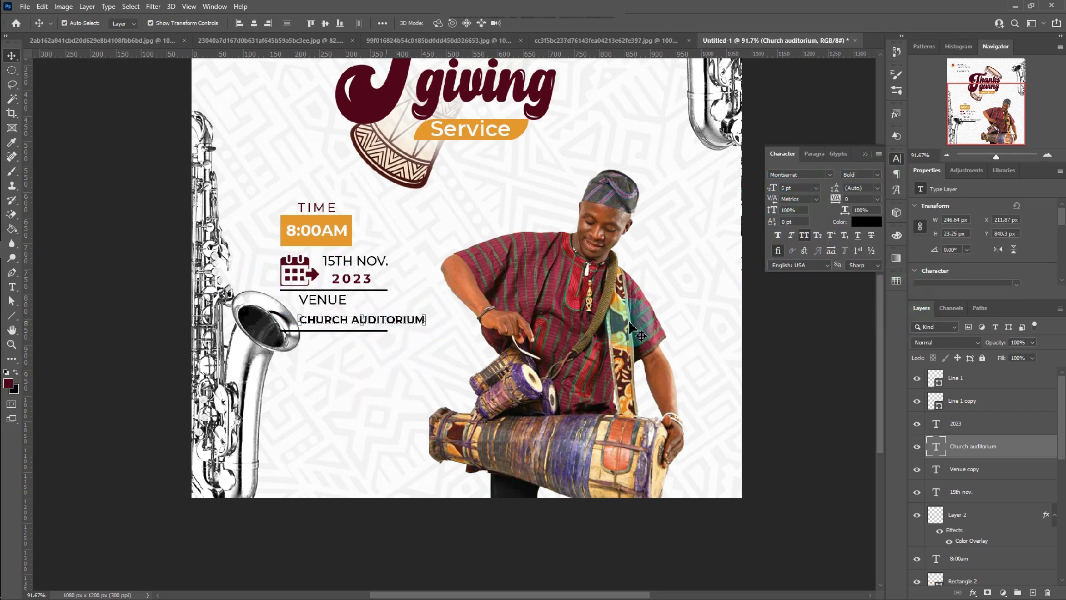
{"action": "left_click", "coordinate": [896, 281]}
{"action": "key", "text": "ctrl+t"}
{"action": "left_click_drag", "start_coordinate": [382, 325], "coordinate": [366, 321]}
{"action": "left_click", "coordinate": [550, 25]}
Step: Select the whole TIME-to-venue info block and move it rightward
{"action": "left_click", "coordinate": [342, 303]}
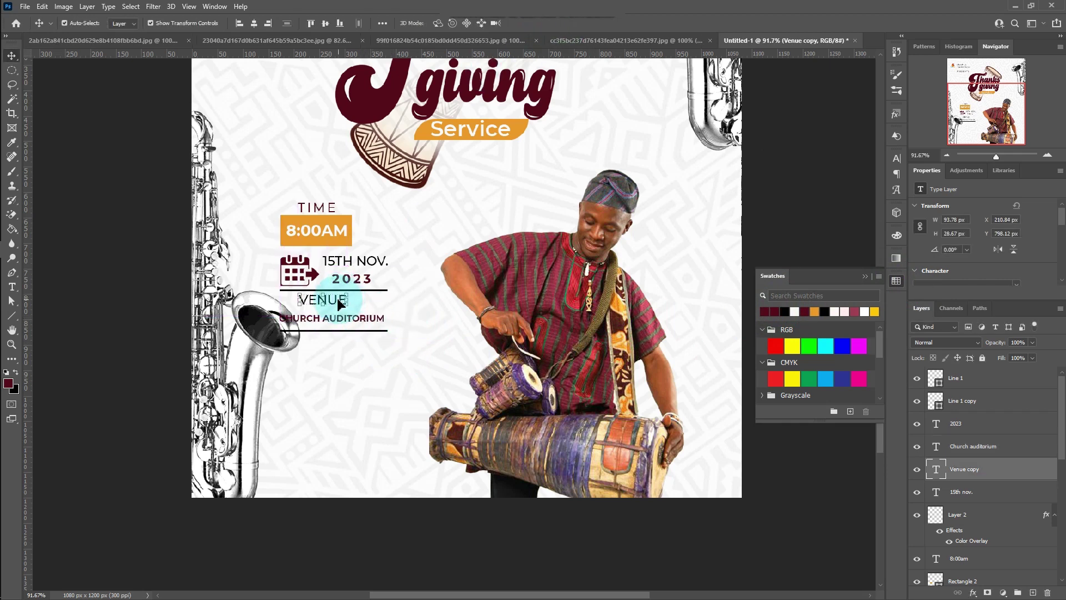
{"action": "left_click_drag", "start_coordinate": [305, 211], "coordinate": [372, 329]}
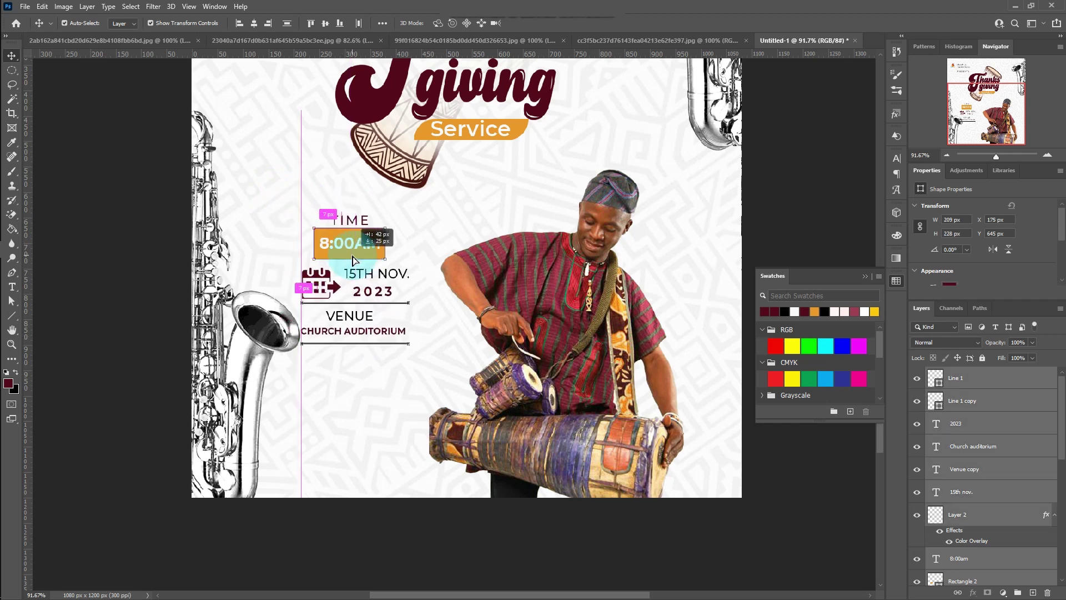
{"action": "left_click", "coordinate": [370, 378]}
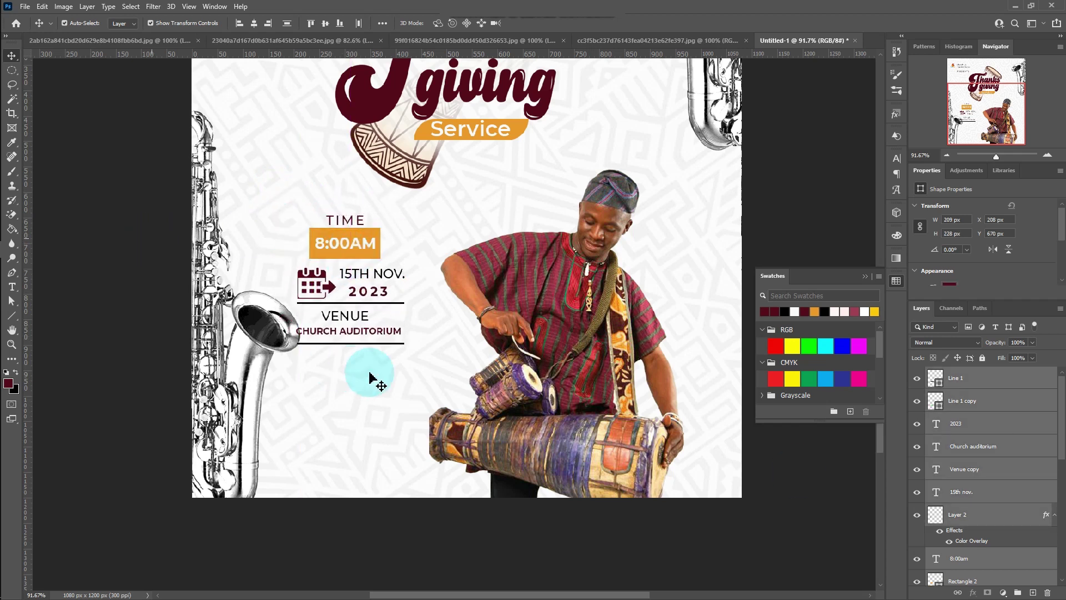
{"action": "scroll", "coordinate": [1053, 499], "scroll_direction": "down", "scroll_amount": 5}
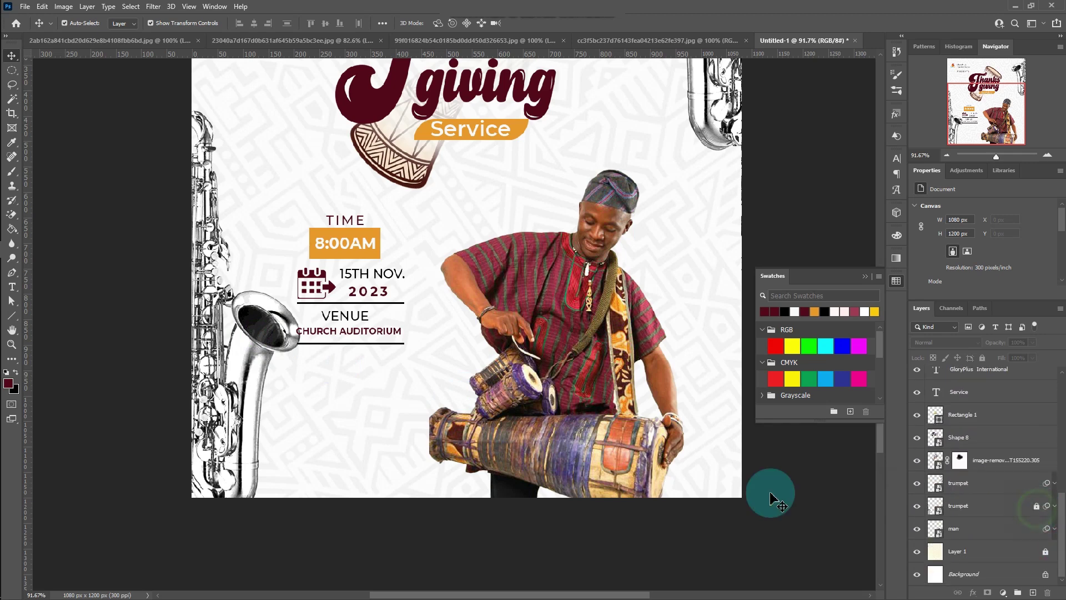
Step: Nudge the left saxophone down-left and shift the TIME heading and 8:00AM box right and down
{"action": "left_click_drag", "start_coordinate": [242, 421], "coordinate": [233, 428]}
{"action": "left_click", "coordinate": [911, 466]}
{"action": "scroll", "coordinate": [441, 474], "scroll_direction": "down", "scroll_amount": 2}
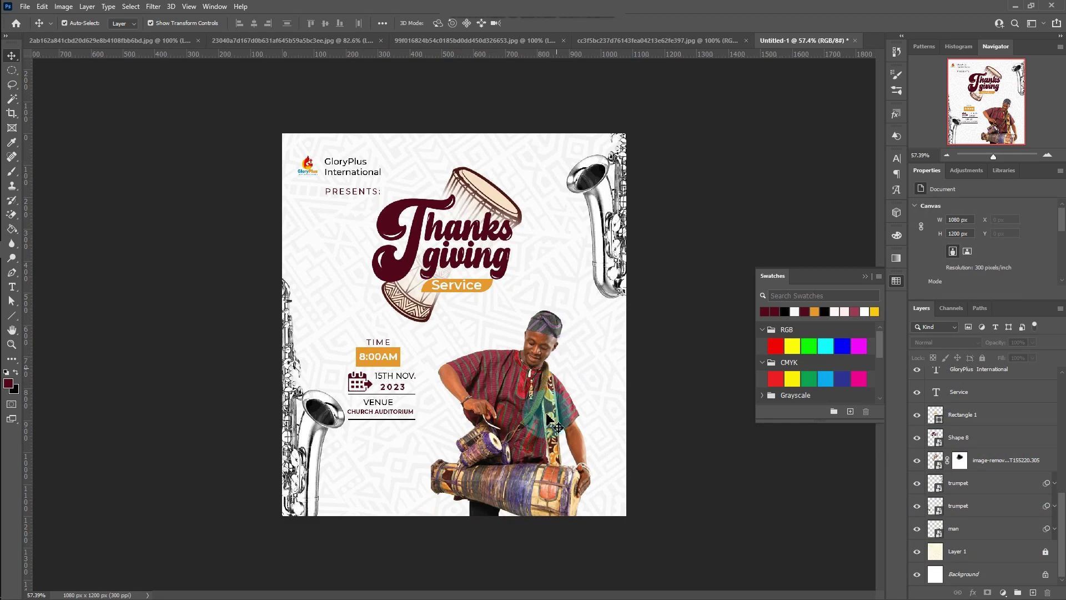
{"action": "scroll", "coordinate": [441, 475], "scroll_direction": "up", "scroll_amount": 1}
{"action": "left_click", "coordinate": [780, 311]}
{"action": "left_click", "coordinate": [372, 332]}
{"action": "left_click", "coordinate": [325, 281]}
{"action": "left_click_drag", "start_coordinate": [325, 282], "coordinate": [363, 314]}
Step: Copy the VENUE text below the line as centred WORD MIRACLE DANCE BREAKTHROUGH lines and size them
{"action": "left_click", "coordinate": [162, 371]}
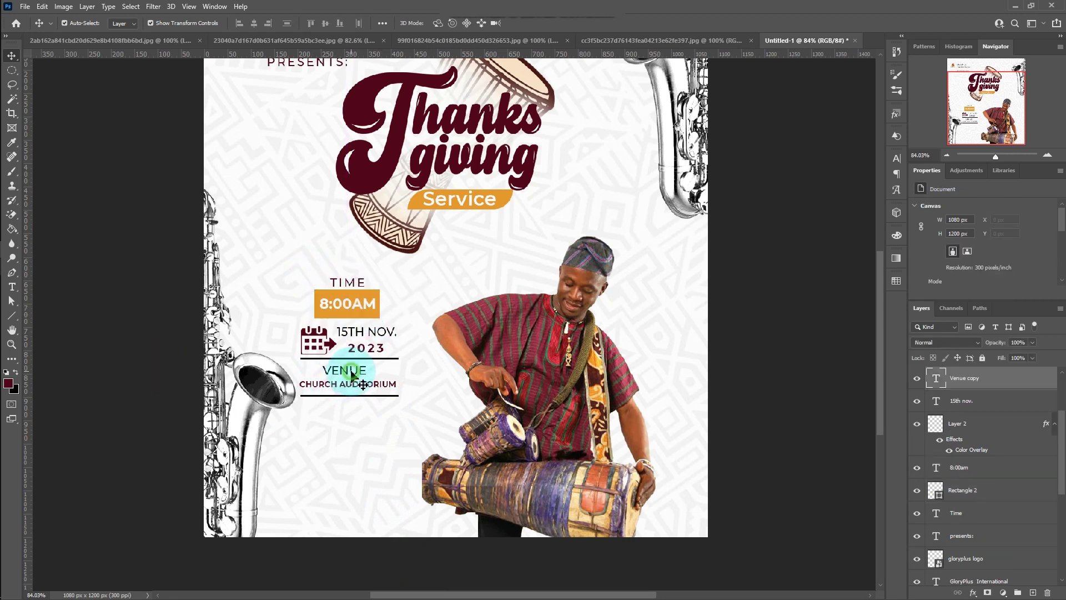
{"action": "left_click_drag", "start_coordinate": [344, 369], "coordinate": [347, 411]}
{"action": "double_click", "coordinate": [351, 411]}
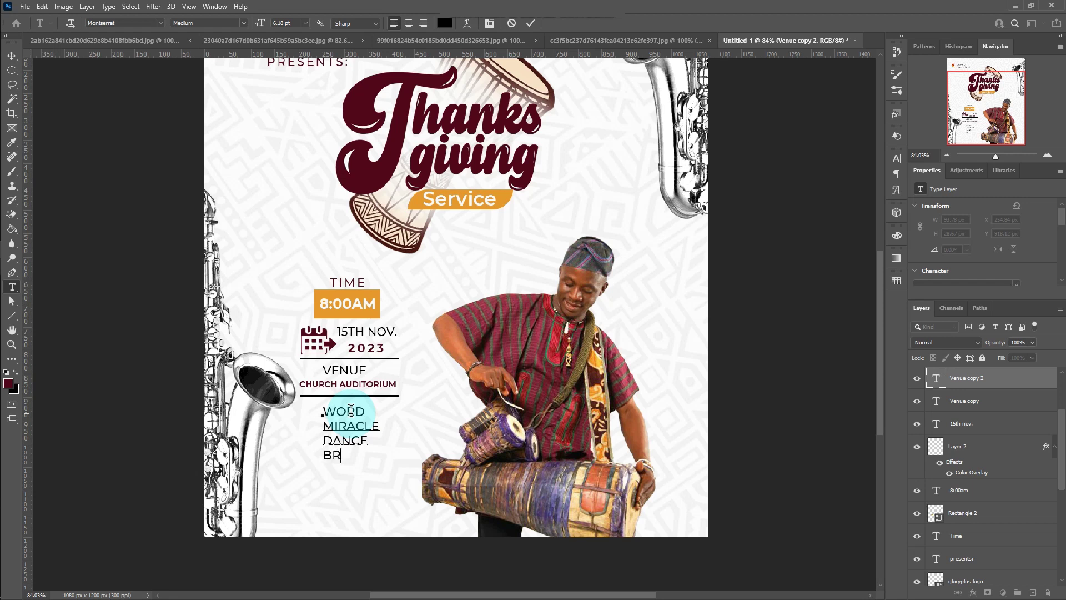
{"action": "left_click", "coordinate": [896, 159]}
{"action": "key", "text": "ctrl+shift+c"}
{"action": "left_click", "coordinate": [95, 288]}
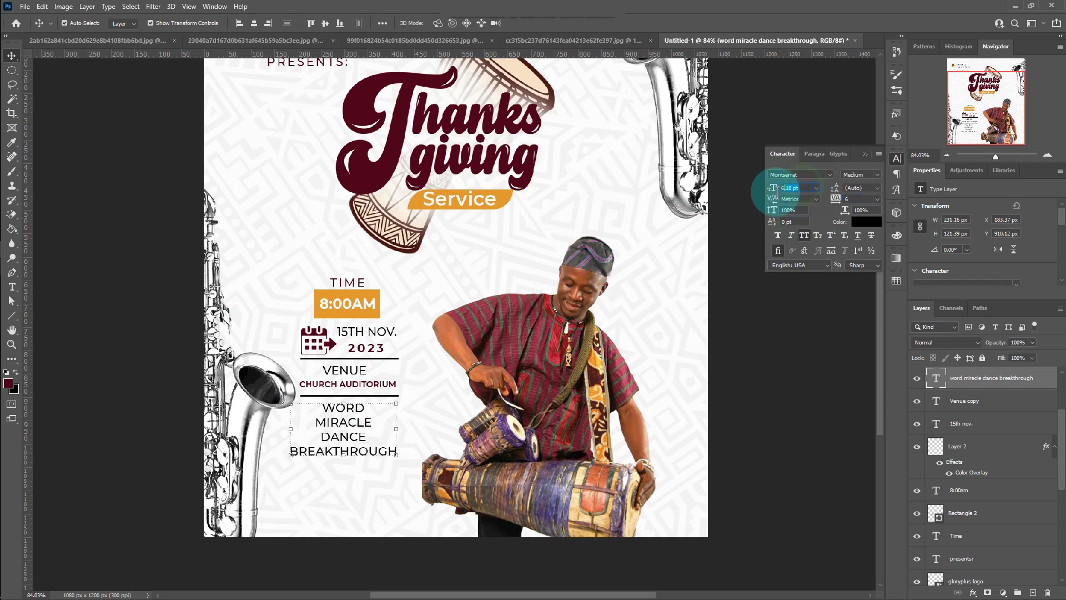
{"action": "left_click", "coordinate": [129, 305]}
{"action": "key", "text": "ctrl+0"}
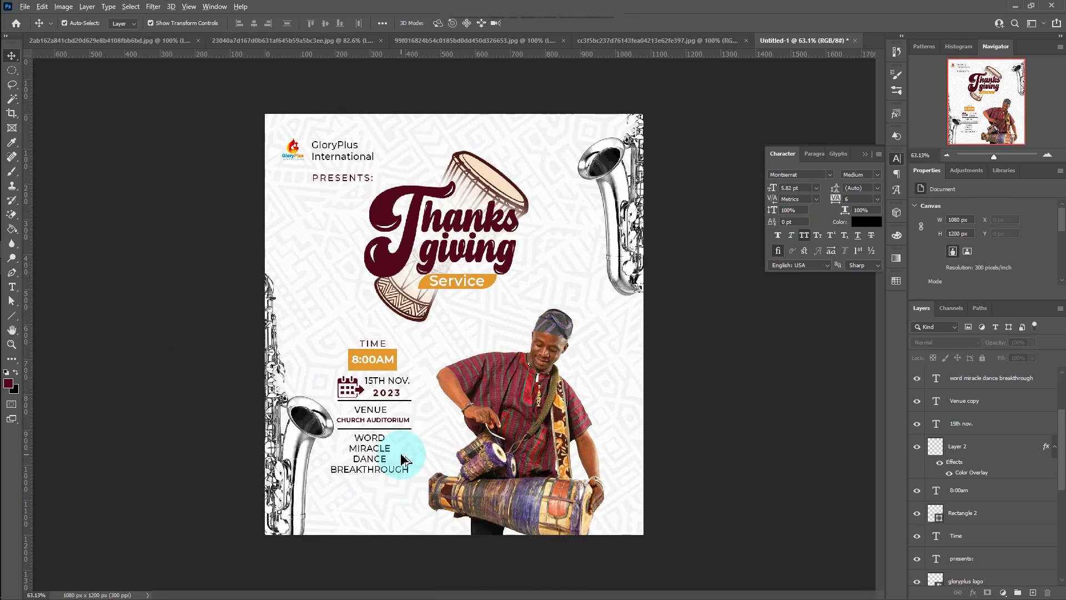
{"action": "key", "text": "ctrl+t"}
Step: Scale the Thanksgiving title to about 87% and move it above the drummer
{"action": "left_click_drag", "start_coordinate": [393, 297], "coordinate": [466, 223]}
{"action": "key", "text": "Return"}
{"action": "left_click", "coordinate": [722, 384]}
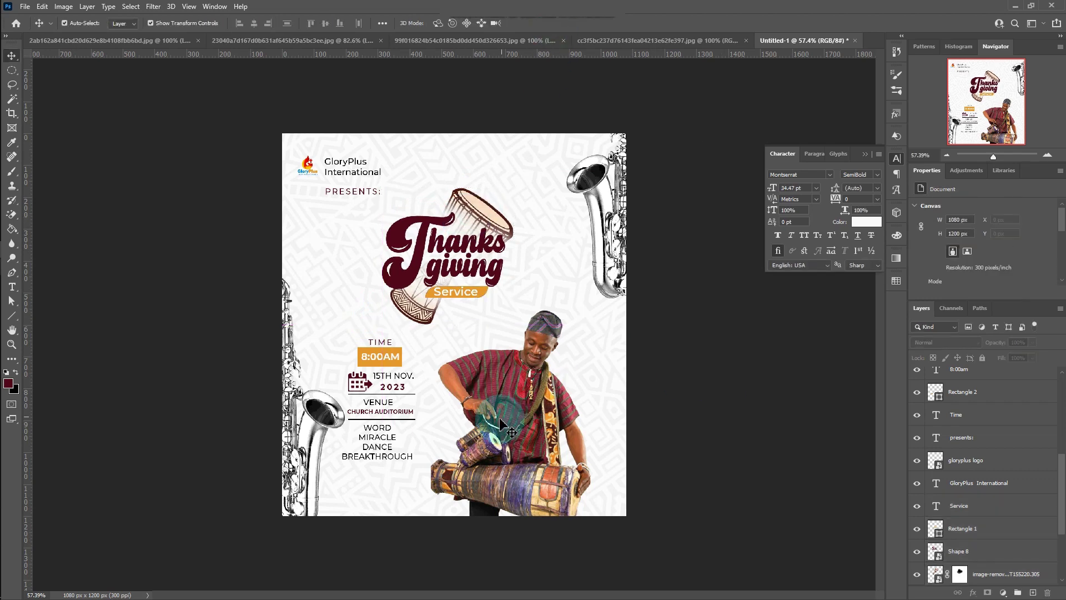
Step: Run the Camera Raw Filter on the drummer layer, reviewing tone curve, detail and basic panels
{"action": "left_click", "coordinate": [482, 428]}
{"action": "left_click", "coordinate": [153, 7]}
{"action": "left_click", "coordinate": [183, 81]}
{"action": "left_click", "coordinate": [766, 469]}
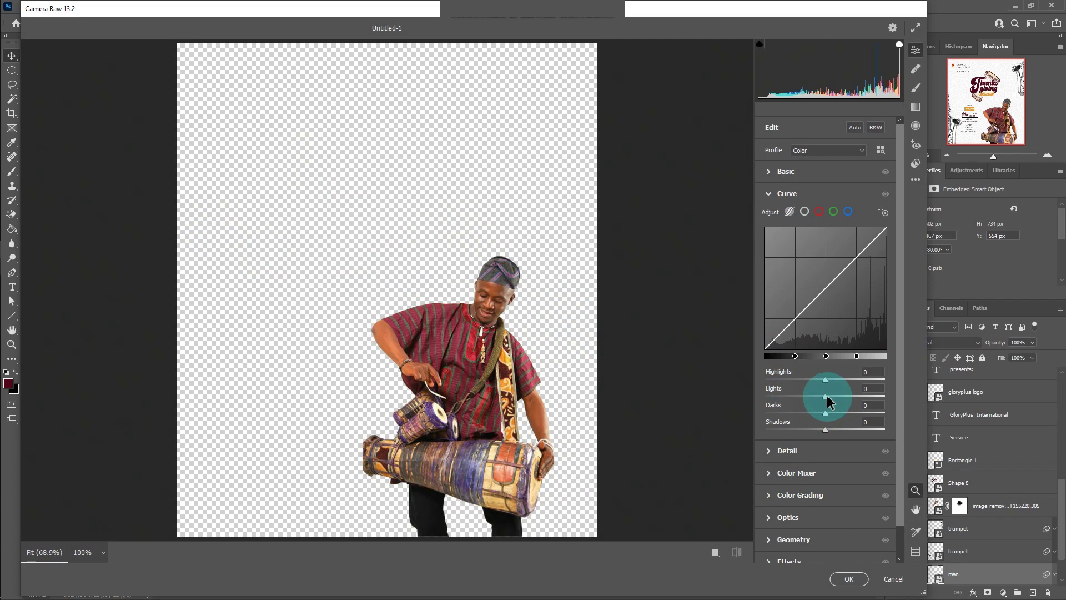
{"action": "left_click", "coordinate": [816, 450]}
{"action": "left_click", "coordinate": [769, 172]}
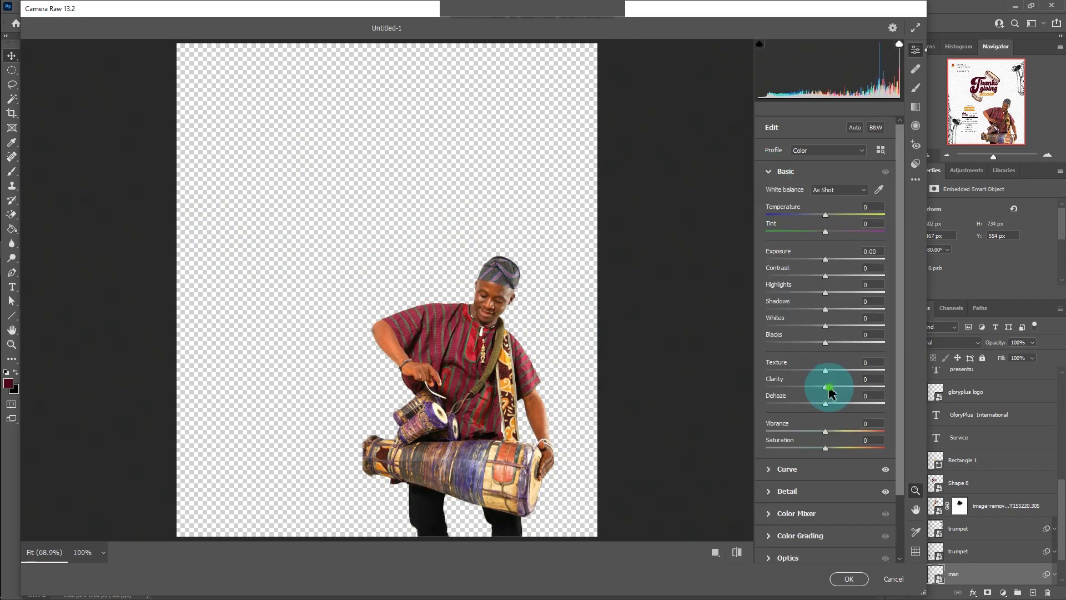
{"action": "left_click", "coordinate": [848, 584]}
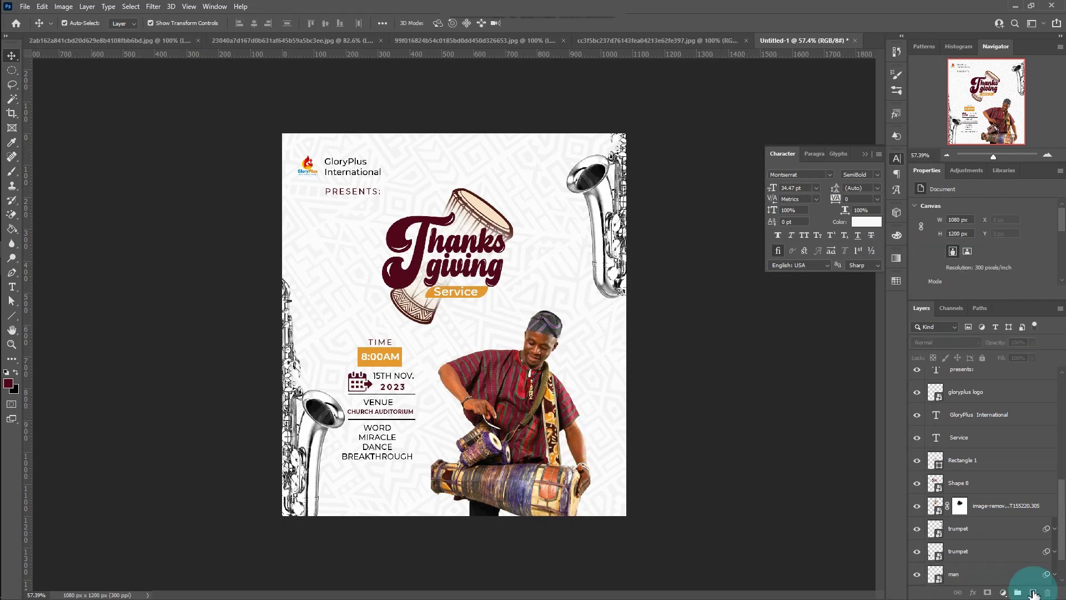
Step: Paint a yellow soft-brush glow over the drummer on a new layer blended as Soft Light
{"action": "left_click", "coordinate": [1033, 592]}
{"action": "left_click", "coordinate": [12, 171]}
{"action": "left_click", "coordinate": [896, 280]}
{"action": "left_click", "coordinate": [800, 345]}
{"action": "left_click", "coordinate": [896, 280]}
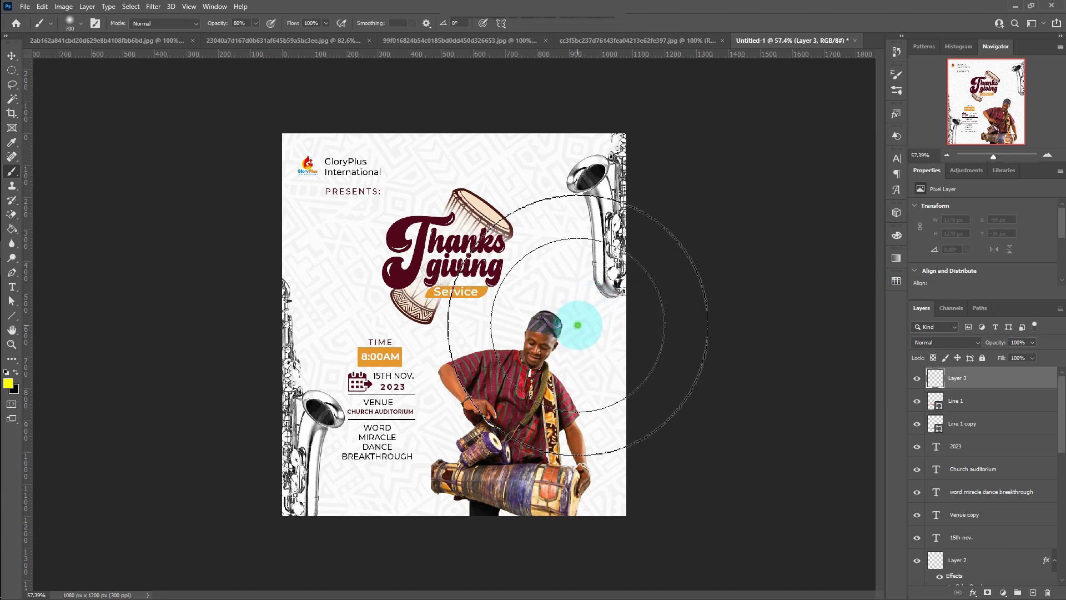
{"action": "left_click", "coordinate": [571, 321]}
{"action": "key", "text": "v"}
{"action": "left_click", "coordinate": [944, 342]}
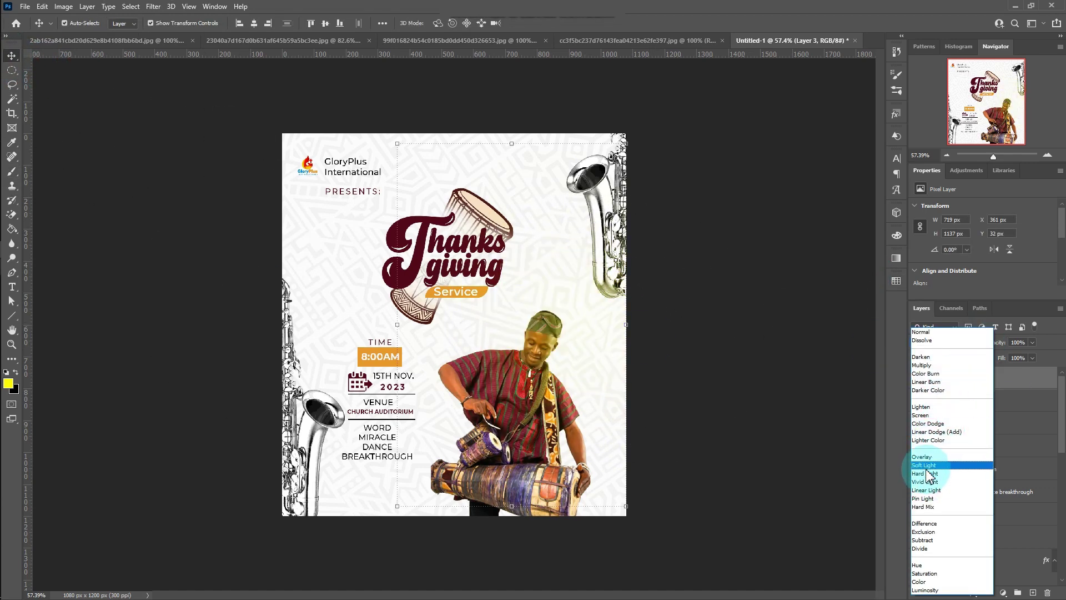
{"action": "left_click", "coordinate": [927, 458]}
Step: Raise the top-right saxophone slightly
{"action": "left_click", "coordinate": [663, 346]}
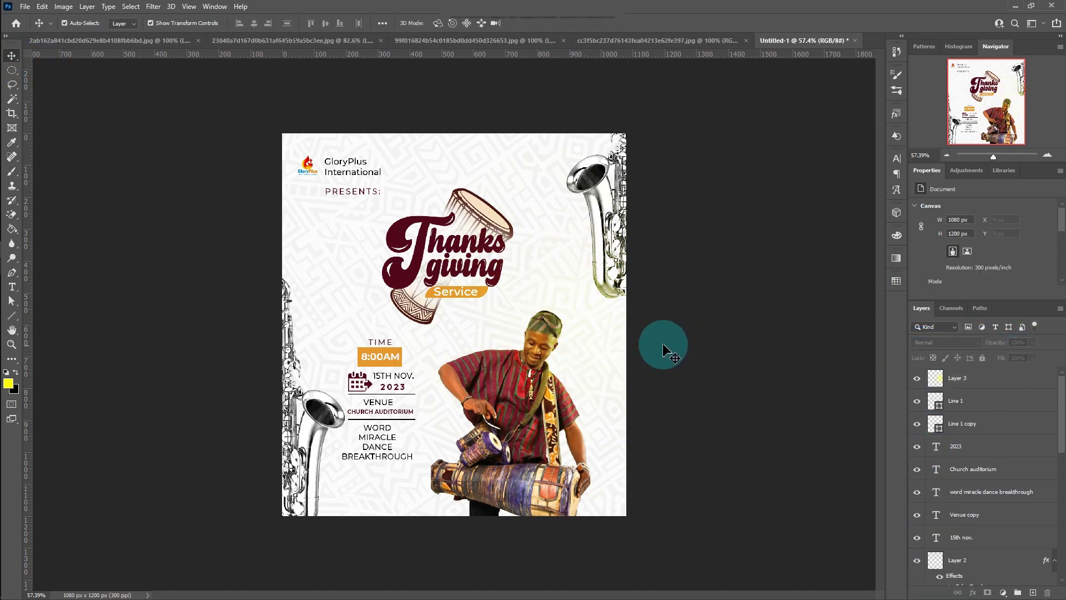
{"action": "left_click_drag", "start_coordinate": [618, 244], "coordinate": [602, 161]}
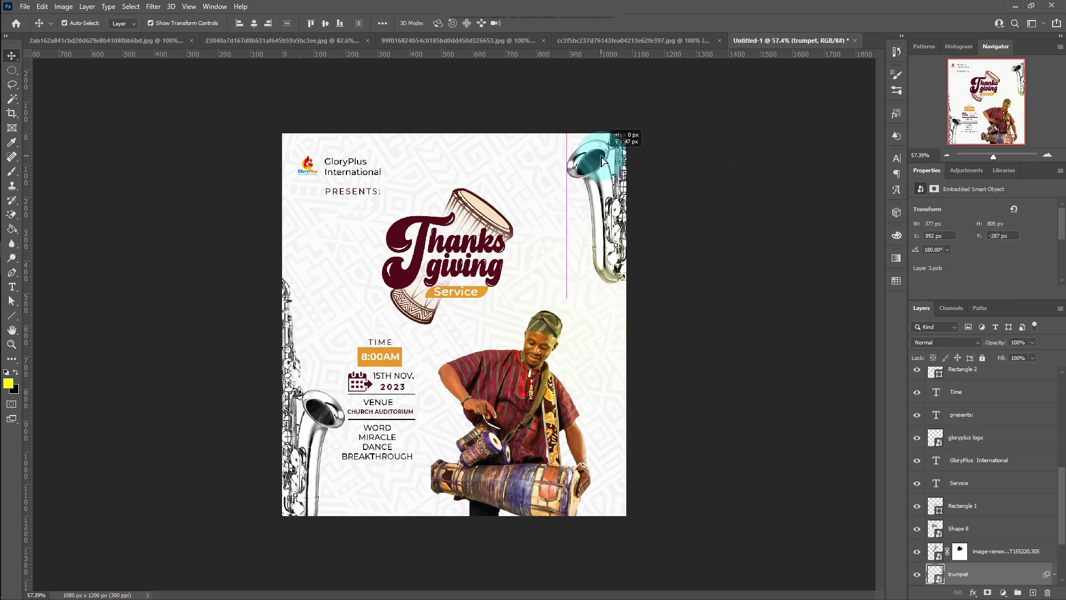
{"action": "left_click", "coordinate": [763, 288]}
Step: Paint a second yellow glow near the drums on a new layer blended as Divide
{"action": "left_click", "coordinate": [1033, 592]}
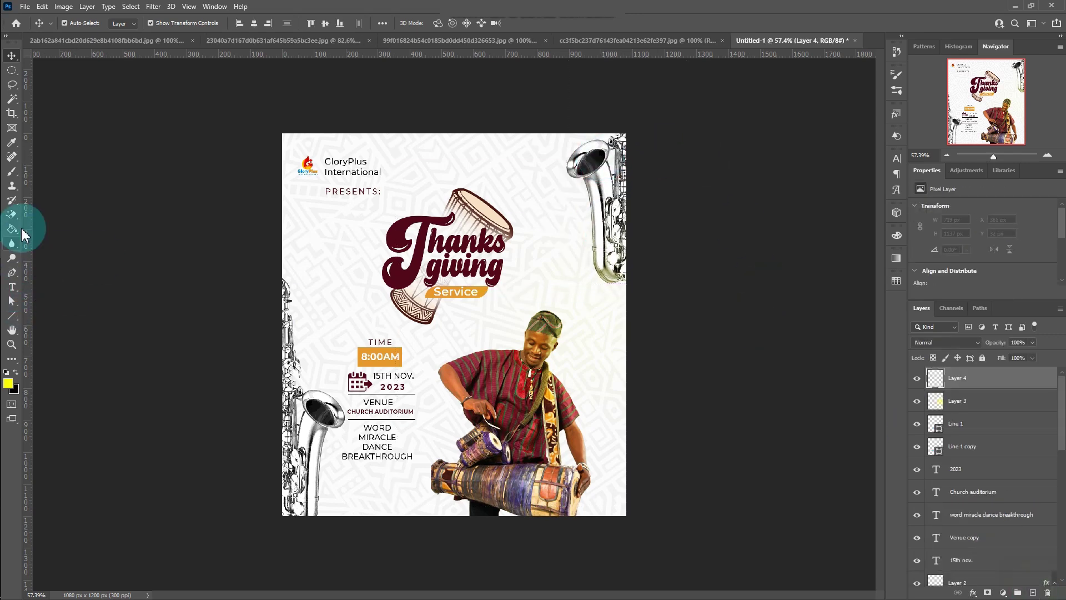
{"action": "left_click", "coordinate": [477, 439]}
{"action": "left_click", "coordinate": [944, 342]}
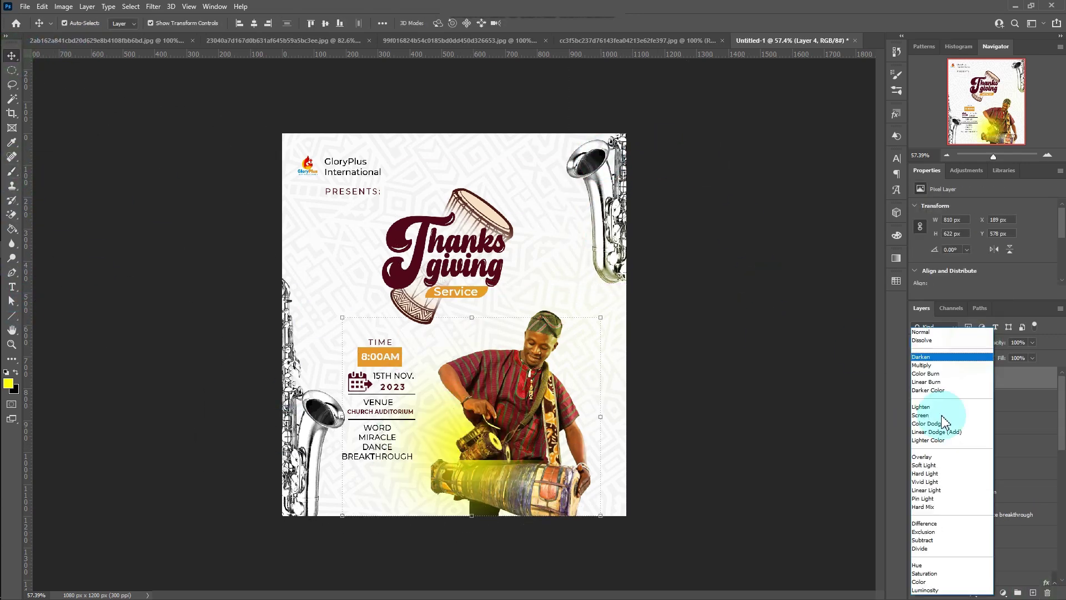
{"action": "left_click", "coordinate": [920, 548]}
{"action": "left_click", "coordinate": [717, 378]}
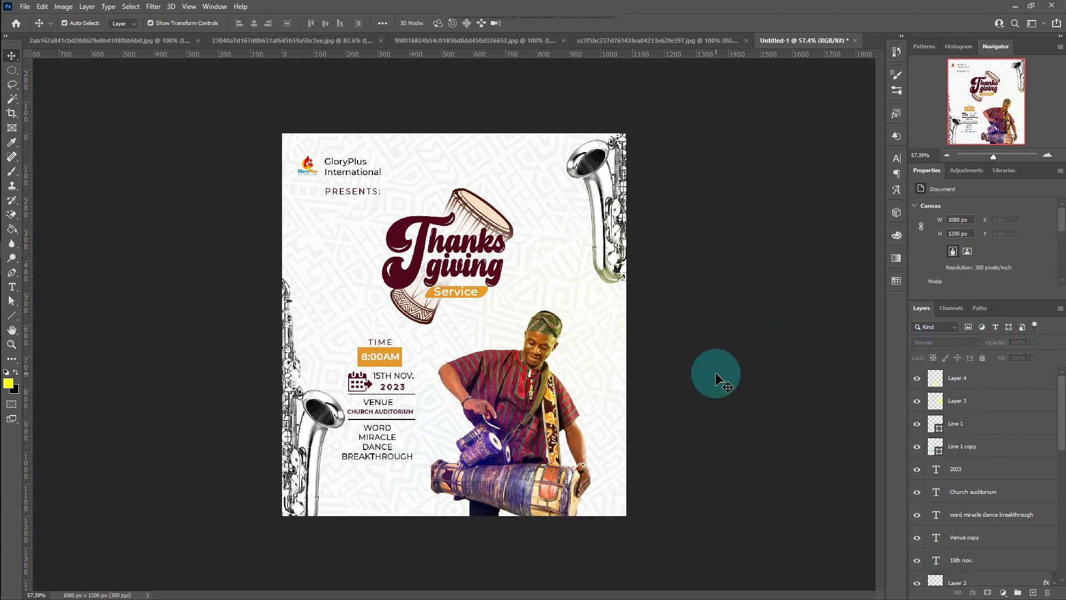
{"action": "left_click", "coordinate": [435, 40]}
{"action": "left_click", "coordinate": [618, 40]}
Step: Bring the African pattern into the poster and scale it up
{"action": "left_click_drag", "start_coordinate": [516, 264], "coordinate": [517, 283]}
{"action": "left_click_drag", "start_coordinate": [511, 333], "coordinate": [696, 480]}
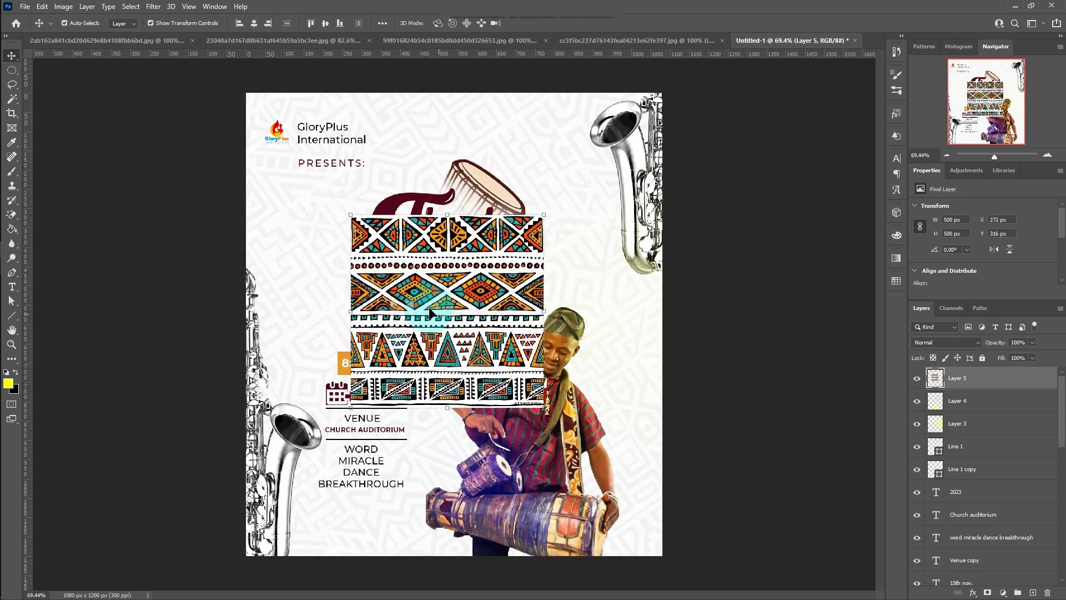
{"action": "key", "text": "ctrl+t"}
{"action": "left_click_drag", "start_coordinate": [629, 286], "coordinate": [481, 371]}
{"action": "scroll", "coordinate": [481, 371], "scroll_direction": "down", "scroll_amount": 5}
{"action": "left_click_drag", "start_coordinate": [752, 226], "coordinate": [808, 185]}
{"action": "left_click_drag", "start_coordinate": [555, 333], "coordinate": [555, 352]}
{"action": "key", "text": "Return"}
Step: Place the pattern layer behind the saxophone as a strip along the right edge
{"action": "scroll", "coordinate": [983, 444], "scroll_direction": "down", "scroll_amount": 5}
{"action": "left_click_drag", "start_coordinate": [970, 595], "coordinate": [983, 544]}
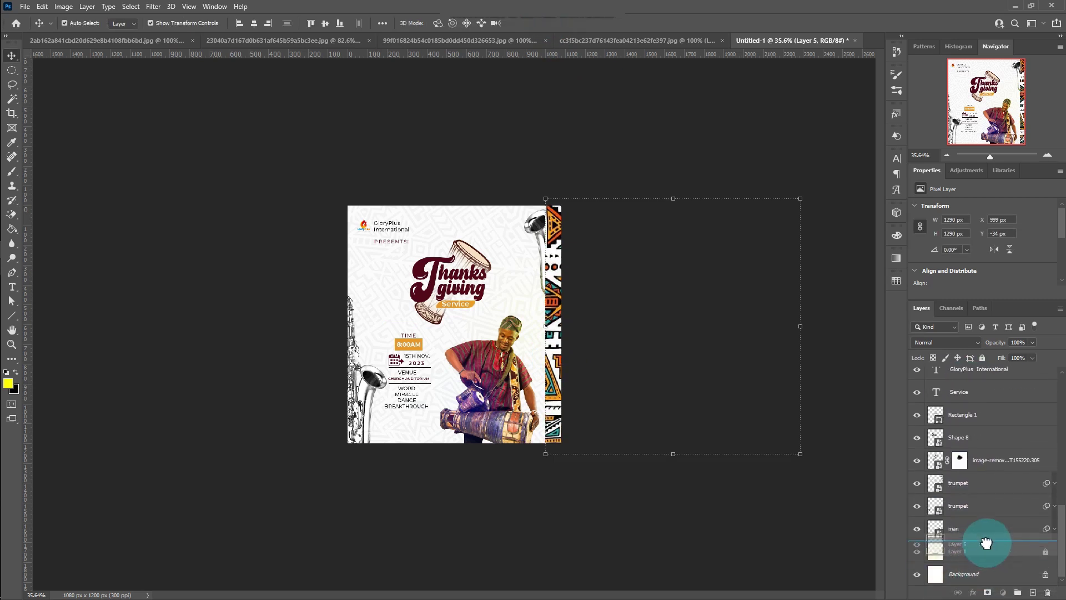
{"action": "left_click", "coordinate": [557, 369]}
{"action": "scroll", "coordinate": [994, 472], "scroll_direction": "down", "scroll_amount": 5}
{"action": "left_click", "coordinate": [559, 376]}
{"action": "left_click_drag", "start_coordinate": [568, 387], "coordinate": [570, 316]}
{"action": "left_click", "coordinate": [641, 375]}
Step: Duplicate the pattern strip onto the poster's left edge and zoom in
{"action": "left_click", "coordinate": [977, 528]}
{"action": "left_click_drag", "start_coordinate": [977, 528], "coordinate": [966, 552]}
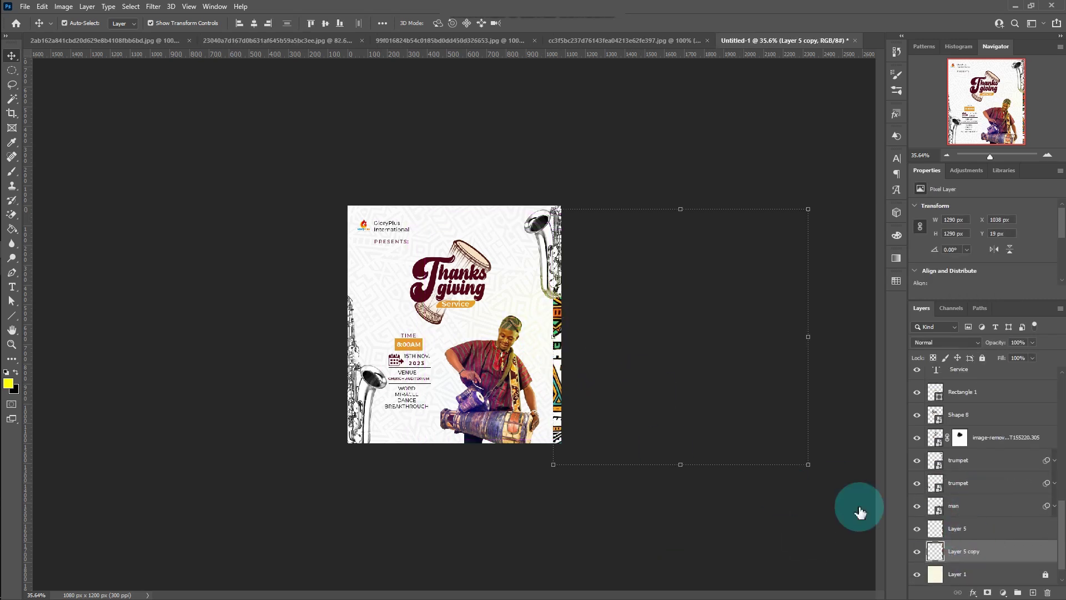
{"action": "left_click_drag", "start_coordinate": [572, 410], "coordinate": [345, 327]}
{"action": "mouse_move", "coordinate": [338, 278]}
{"action": "left_mouse_down"}
{"action": "mouse_move", "coordinate": [623, 405]}
{"action": "mouse_move", "coordinate": [340, 297]}
{"action": "mouse_move", "coordinate": [271, 376]}
{"action": "mouse_move", "coordinate": [144, 360]}
{"action": "left_mouse_up"}
{"action": "left_click", "coordinate": [675, 338]}
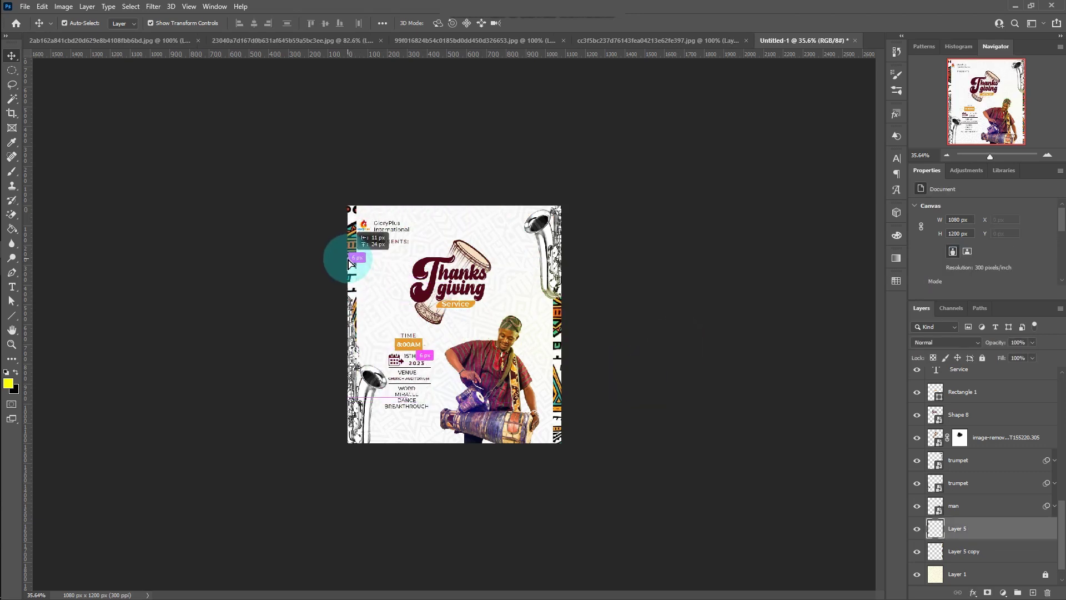
{"action": "key", "text": "ctrl+plus"}
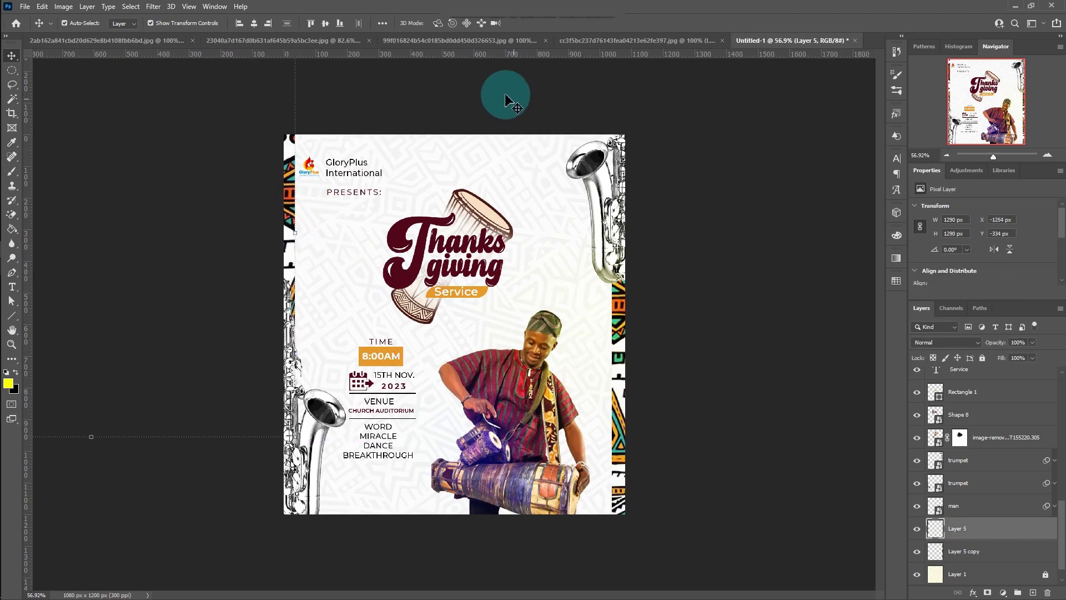
Step: Copy the glow layer to the upper left and blend it as Lighter Color
{"action": "scroll", "coordinate": [428, 433], "scroll_direction": "down", "scroll_amount": 1}
{"action": "scroll", "coordinate": [422, 430], "scroll_direction": "up", "scroll_amount": 2}
{"action": "scroll", "coordinate": [422, 430], "scroll_direction": "down", "scroll_amount": 1}
{"action": "scroll", "coordinate": [1023, 441], "scroll_direction": "up", "scroll_amount": 5}
{"action": "left_click", "coordinate": [957, 400]}
{"action": "mouse_move", "coordinate": [540, 338]}
{"action": "left_mouse_down"}
{"action": "mouse_move", "coordinate": [550, 386]}
{"action": "mouse_move", "coordinate": [278, 229]}
{"action": "left_mouse_up"}
{"action": "left_click", "coordinate": [945, 342]}
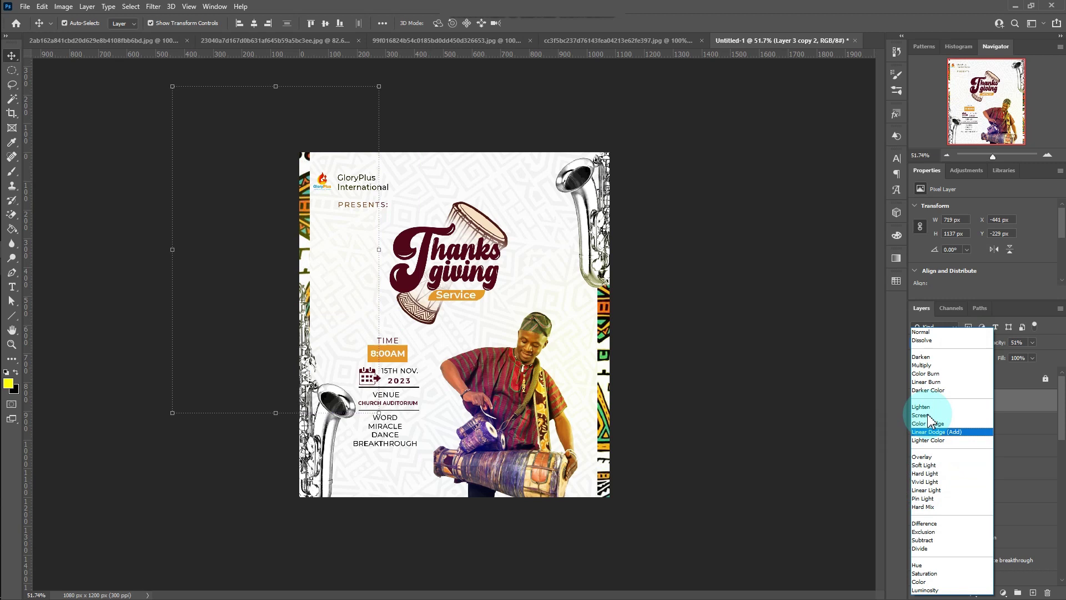
{"action": "left_click", "coordinate": [928, 440]}
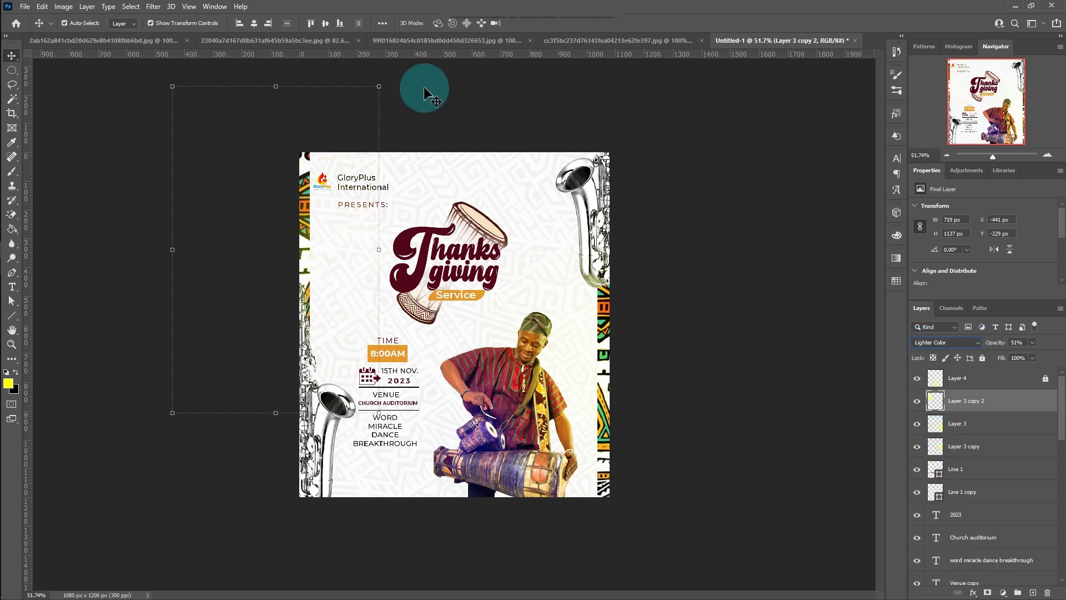
Step: Flip the glow copy horizontally and shift it slightly right
{"action": "key", "text": "ctrl+t"}
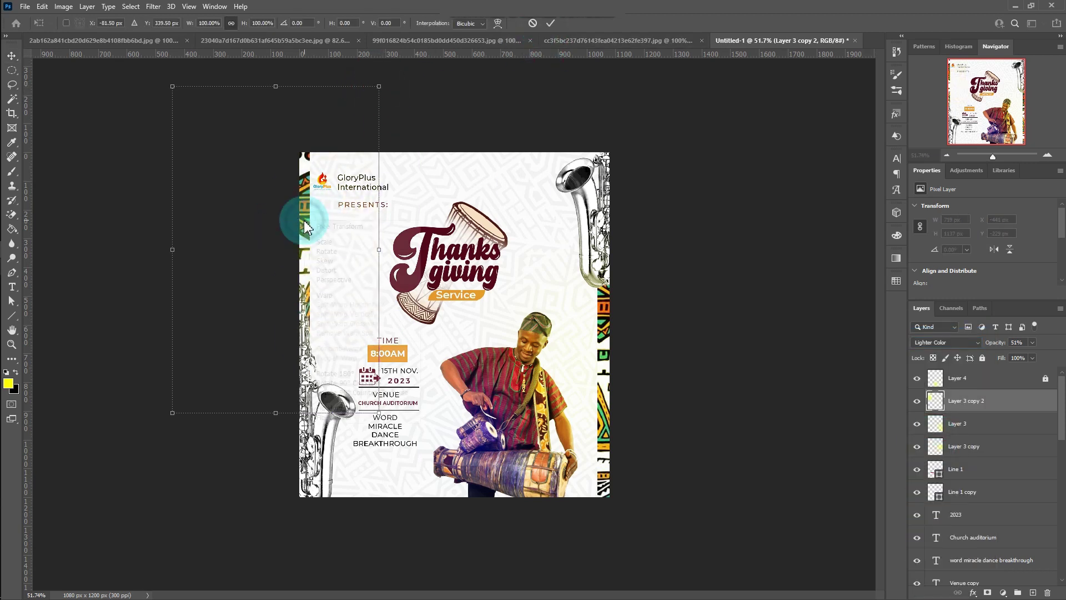
{"action": "right_click", "coordinate": [302, 215]}
{"action": "left_click", "coordinate": [349, 409]}
{"action": "left_click_drag", "start_coordinate": [336, 225], "coordinate": [385, 225]}
{"action": "left_click", "coordinate": [682, 286]}
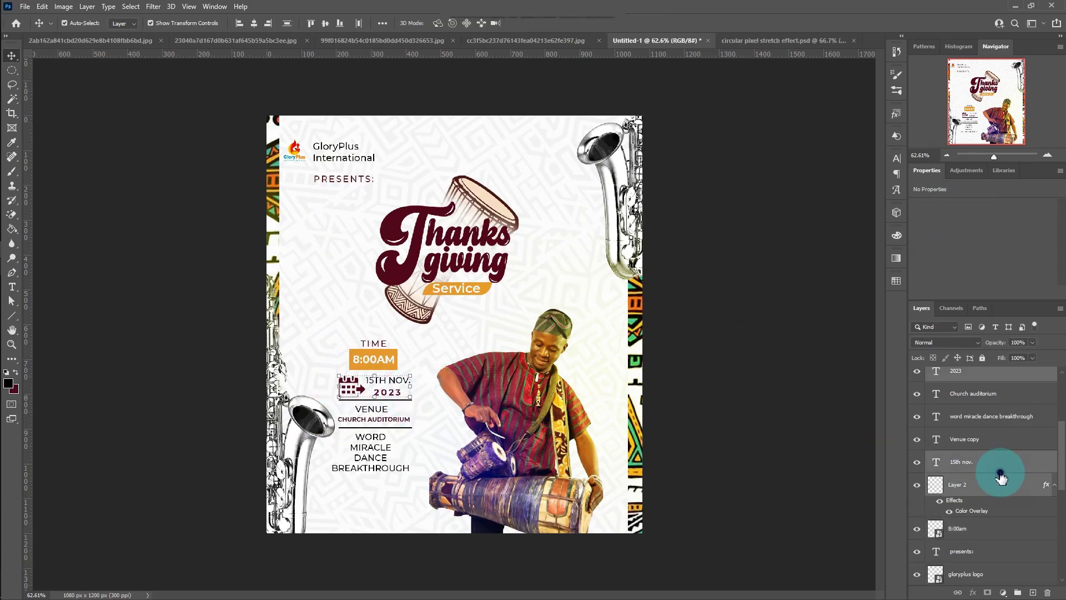
Step: Align the info text layers on their horizontal centres and nudge them right
{"action": "left_click", "coordinate": [748, 321]}
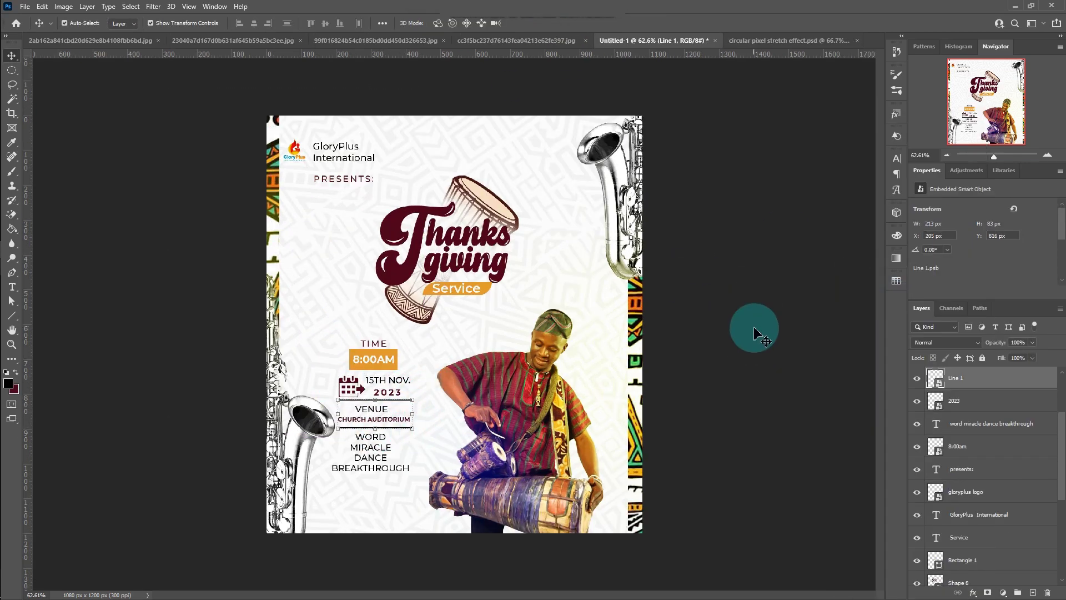
{"action": "left_click", "coordinate": [962, 472]}
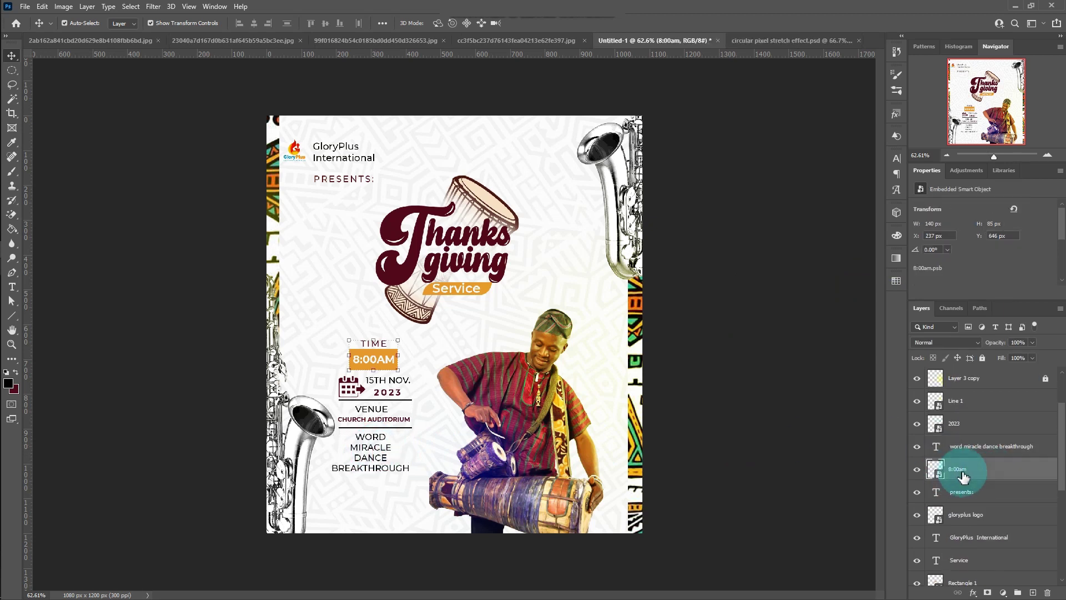
{"action": "left_click", "coordinate": [979, 427], "text": "shift"}
{"action": "left_click", "coordinate": [382, 23]}
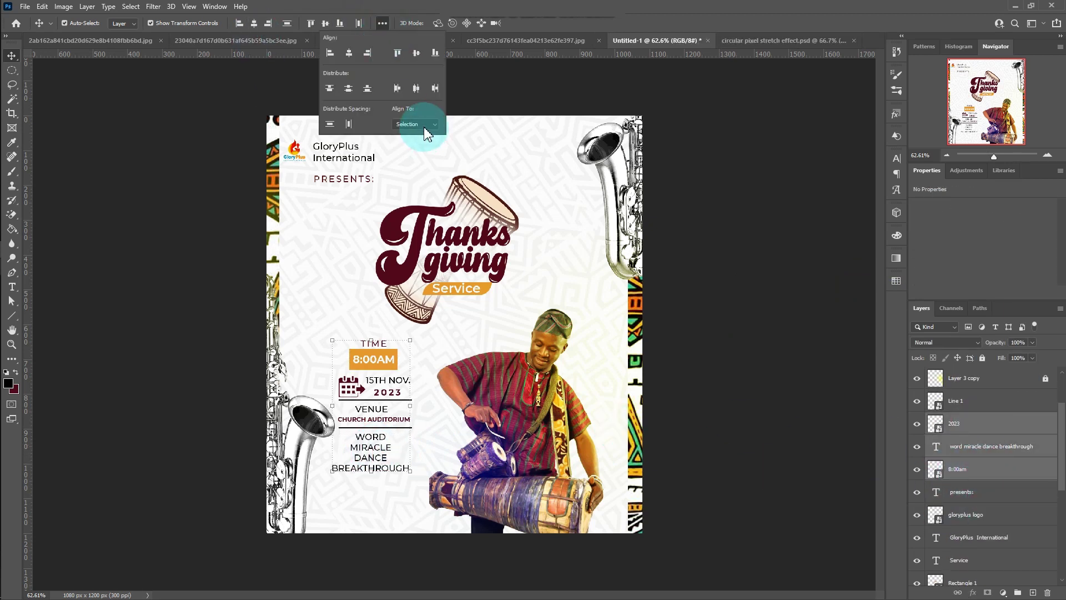
{"action": "left_click", "coordinate": [349, 54]}
{"action": "left_click_drag", "start_coordinate": [374, 369], "coordinate": [382, 368]}
Step: Rename the info layers venue, date and time; convert the word list to a smart object
{"action": "scroll", "coordinate": [990, 476], "scroll_direction": "up", "scroll_amount": 1}
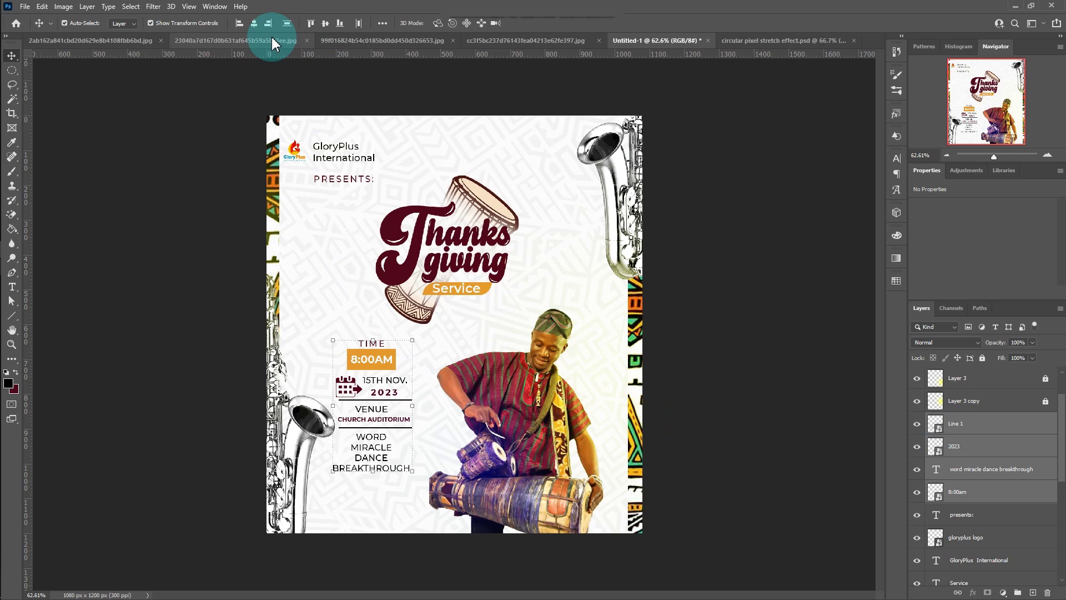
{"action": "double_click", "coordinate": [955, 423]}
{"action": "double_click", "coordinate": [956, 446]}
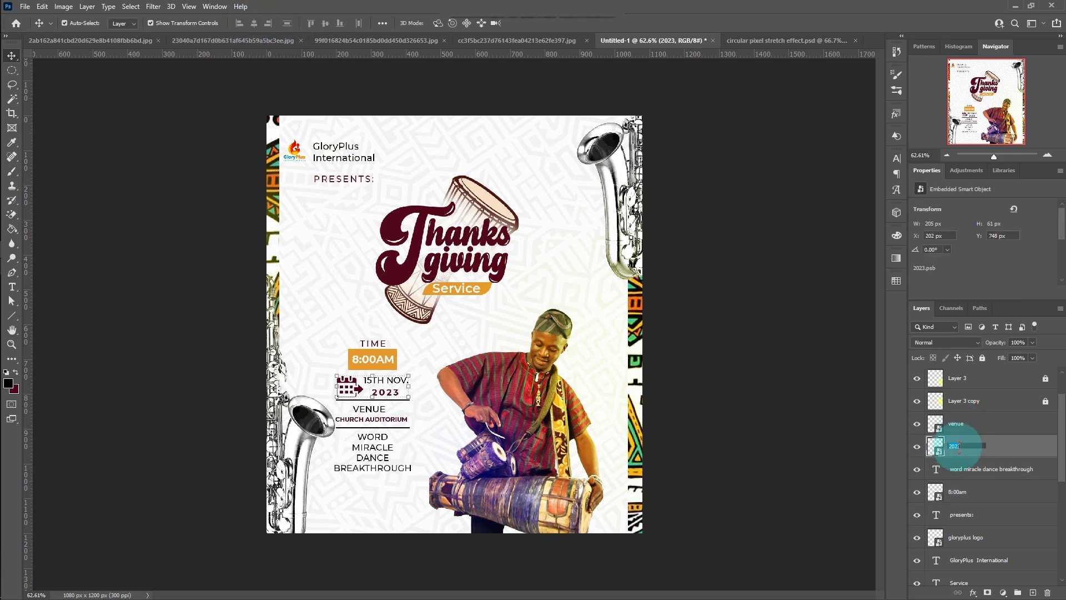
{"action": "type", "text": "date"}
{"action": "double_click", "coordinate": [961, 492]}
{"action": "type", "text": "time"}
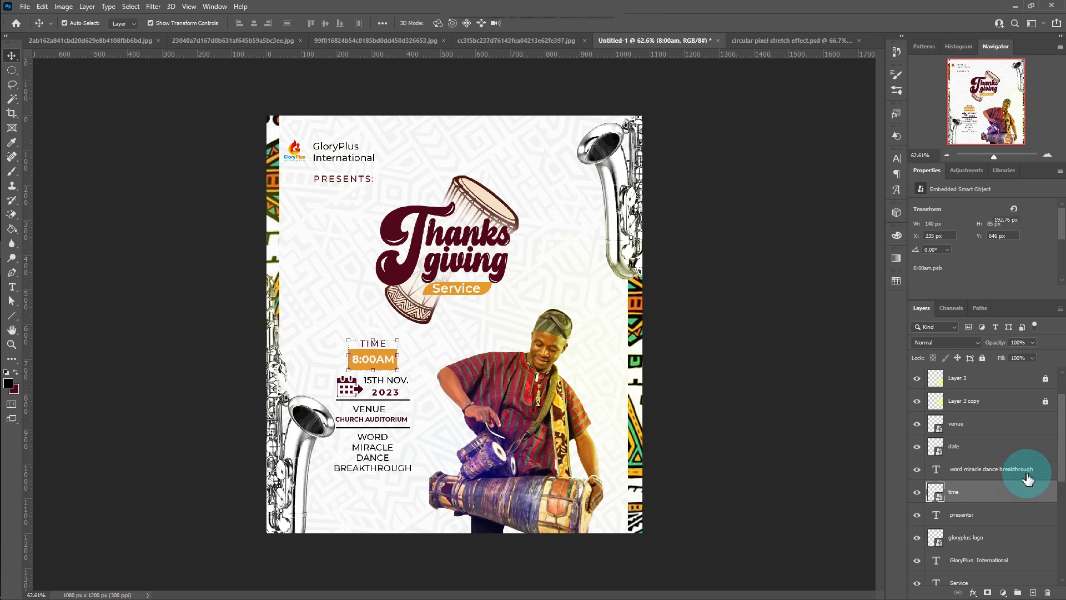
{"action": "right_click", "coordinate": [995, 476]}
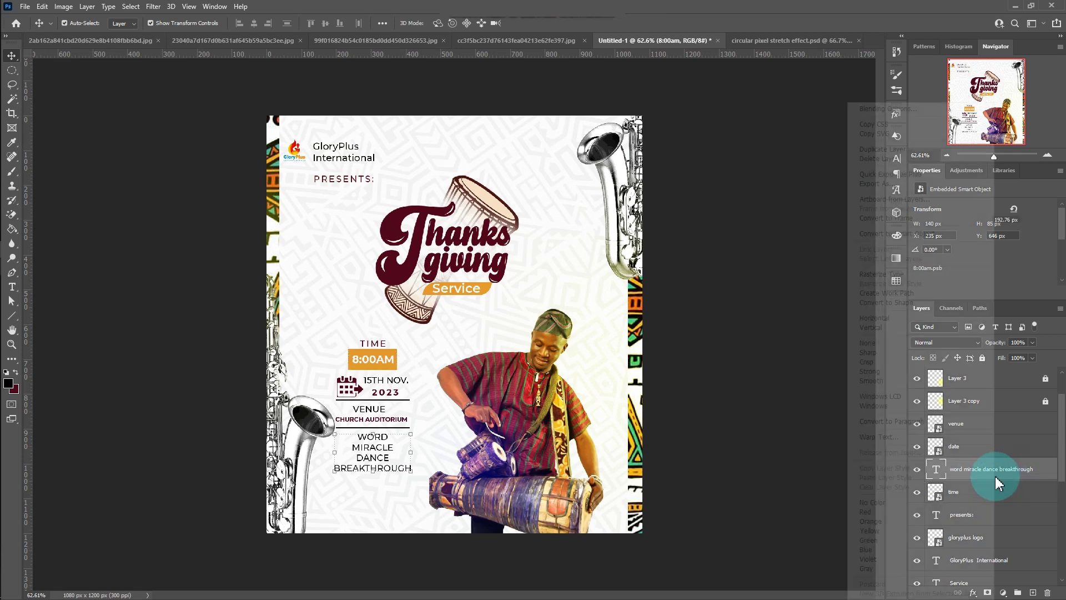
{"action": "left_click", "coordinate": [969, 470]}
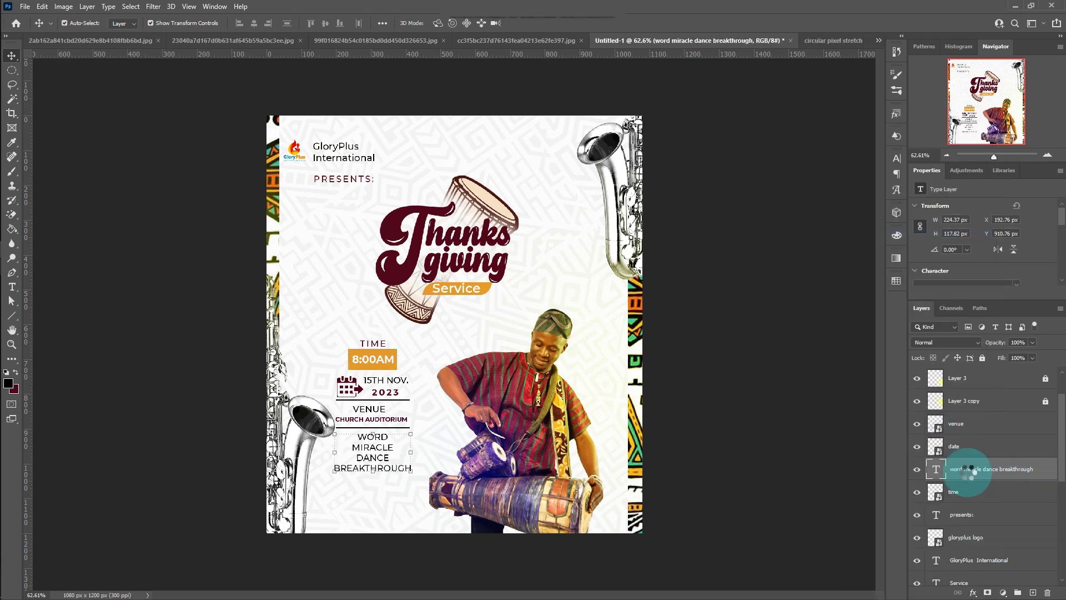
Step: Move the venue, date, word list and time layers about 17 px right, then stamp a merged layer
{"action": "left_click", "coordinate": [978, 427]}
{"action": "left_click", "coordinate": [994, 496], "text": "shift"}
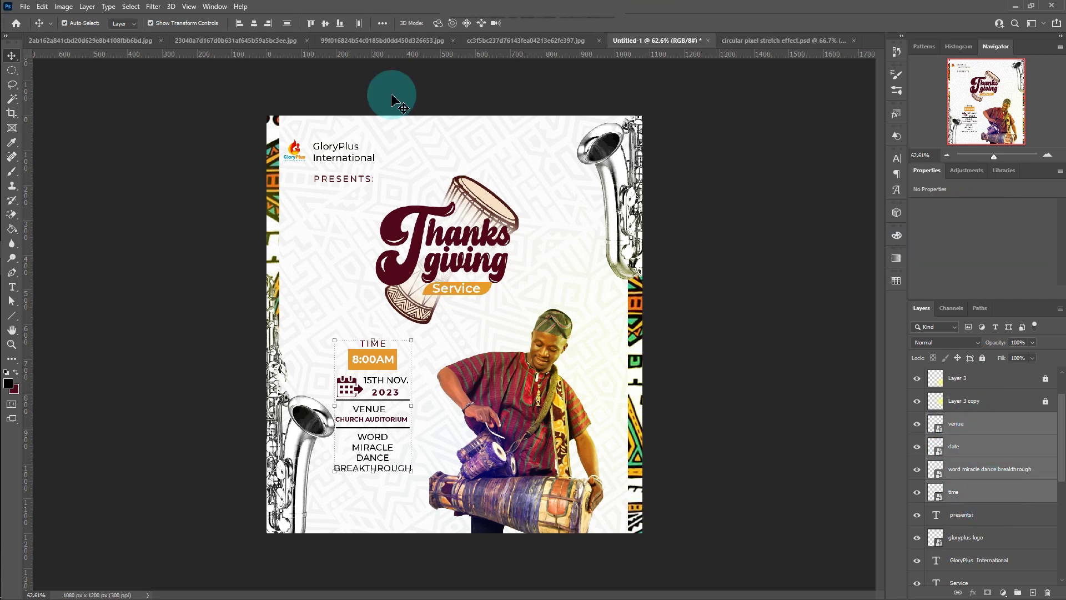
{"action": "left_click_drag", "start_coordinate": [367, 365], "coordinate": [377, 365]}
{"action": "left_click", "coordinate": [146, 320]}
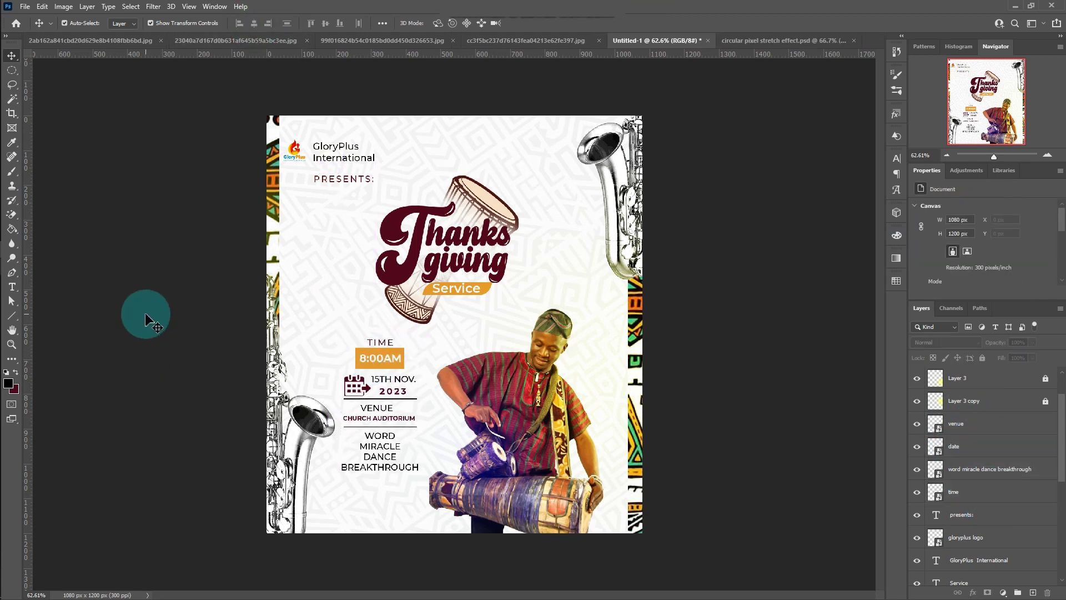
{"action": "key", "text": "ctrl+alt+shift+e"}
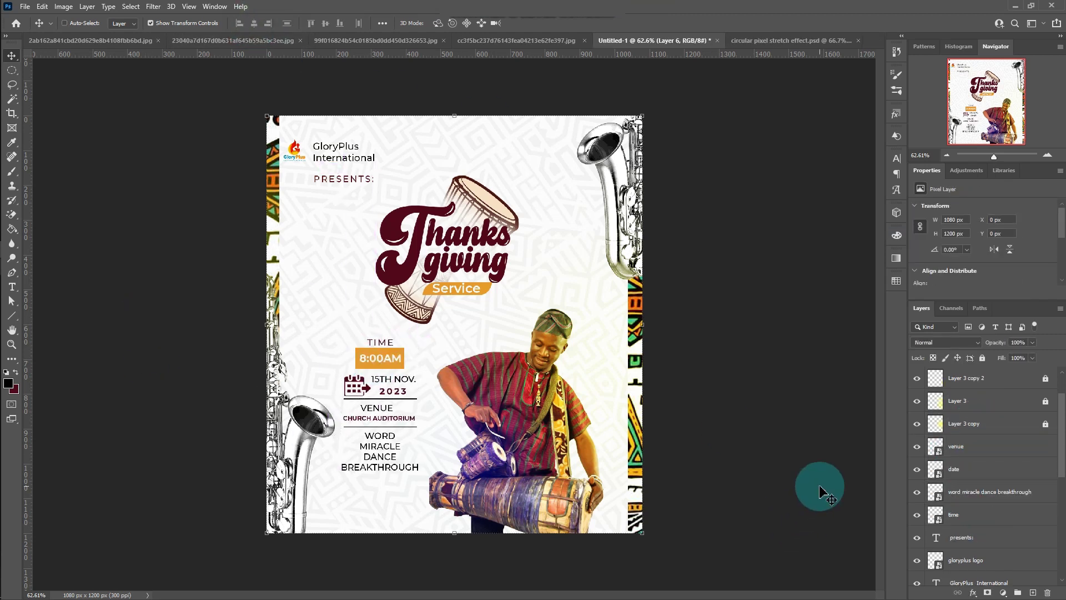
Step: In Camera Raw, raise clarity, lower highlights and brighten the curve lights on the merged layer
{"action": "left_click", "coordinate": [154, 6]}
{"action": "left_click", "coordinate": [173, 94]}
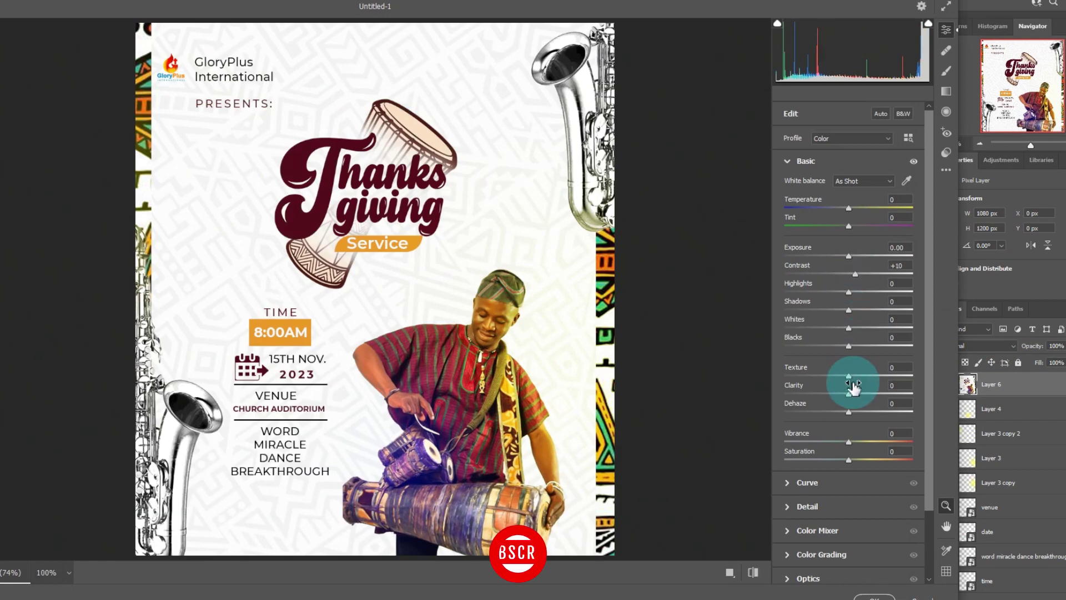
{"action": "left_click_drag", "start_coordinate": [849, 394], "coordinate": [862, 395]}
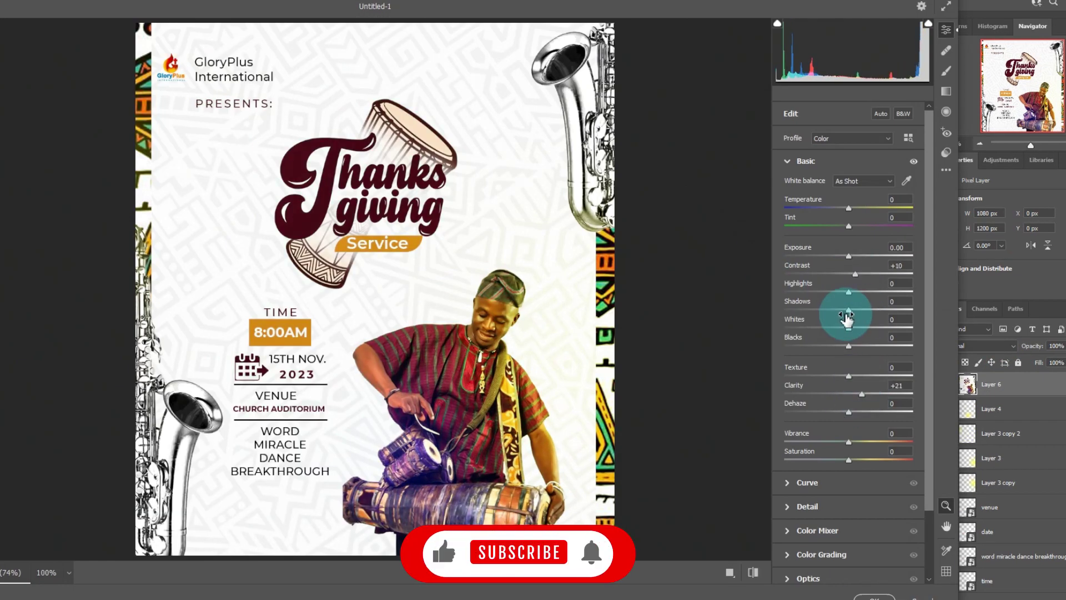
{"action": "left_click_drag", "start_coordinate": [847, 300], "coordinate": [848, 447]}
{"action": "left_click", "coordinate": [788, 483]}
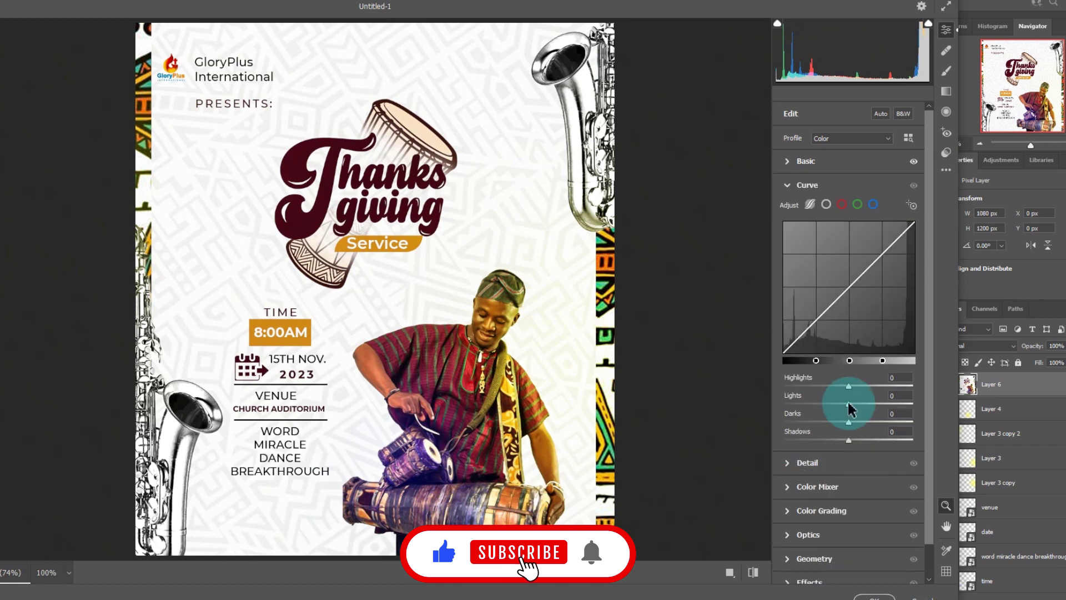
{"action": "left_click_drag", "start_coordinate": [849, 404], "coordinate": [851, 403]}
Step: Add slight grain and vignette, warm the temperature, and apply the Camera Raw grade
{"action": "left_click", "coordinate": [789, 463]}
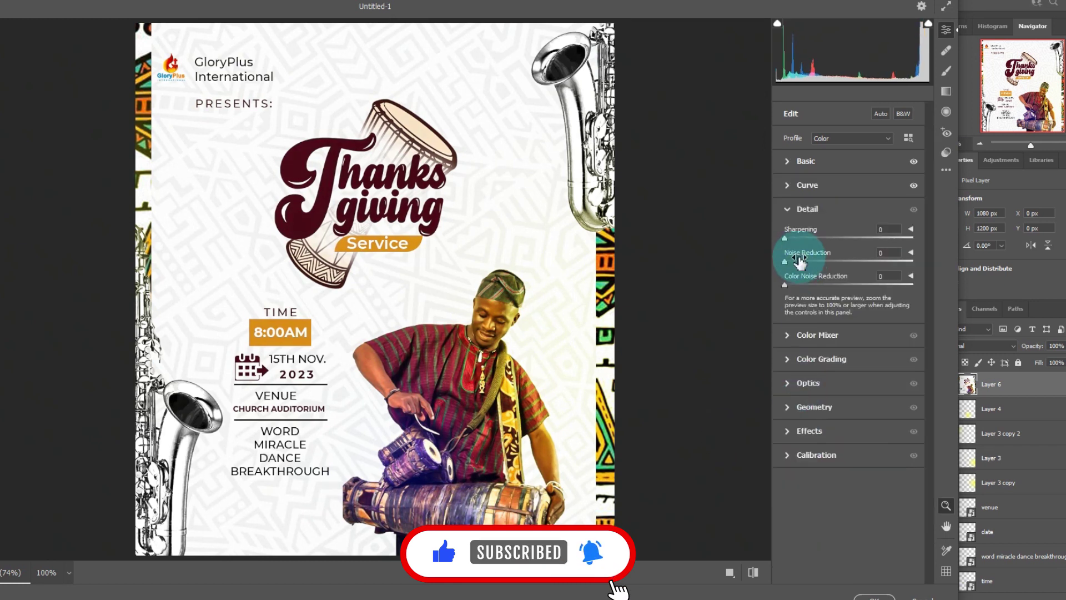
{"action": "left_click", "coordinate": [788, 430]}
{"action": "left_click_drag", "start_coordinate": [849, 381], "coordinate": [847, 381]}
{"action": "left_click_drag", "start_coordinate": [784, 358], "coordinate": [792, 359]}
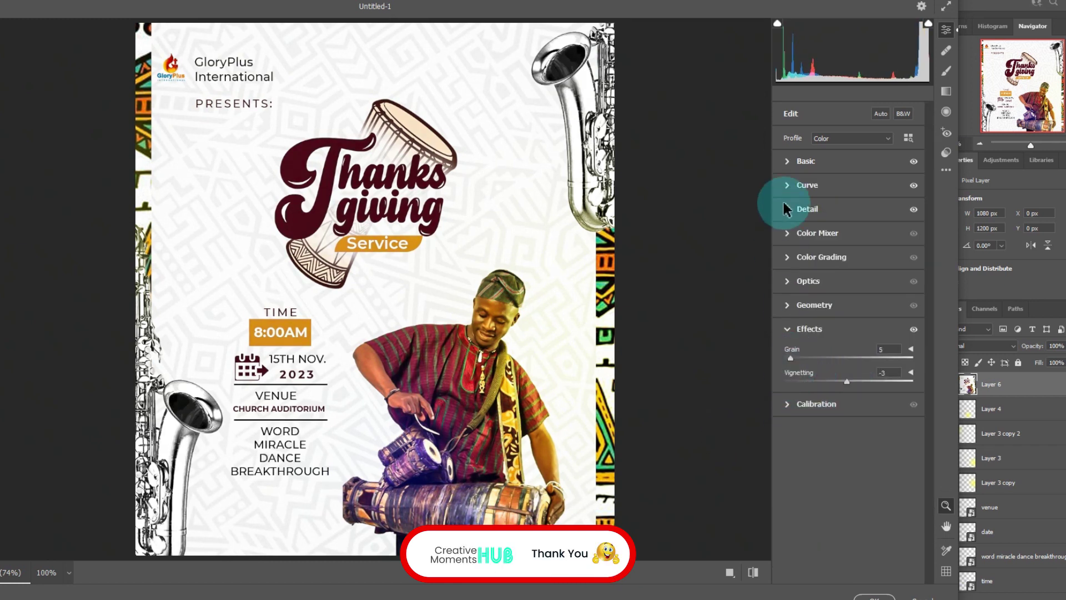
{"action": "left_click", "coordinate": [789, 161]}
{"action": "left_click_drag", "start_coordinate": [848, 208], "coordinate": [853, 213]}
{"action": "left_click", "coordinate": [872, 594]}
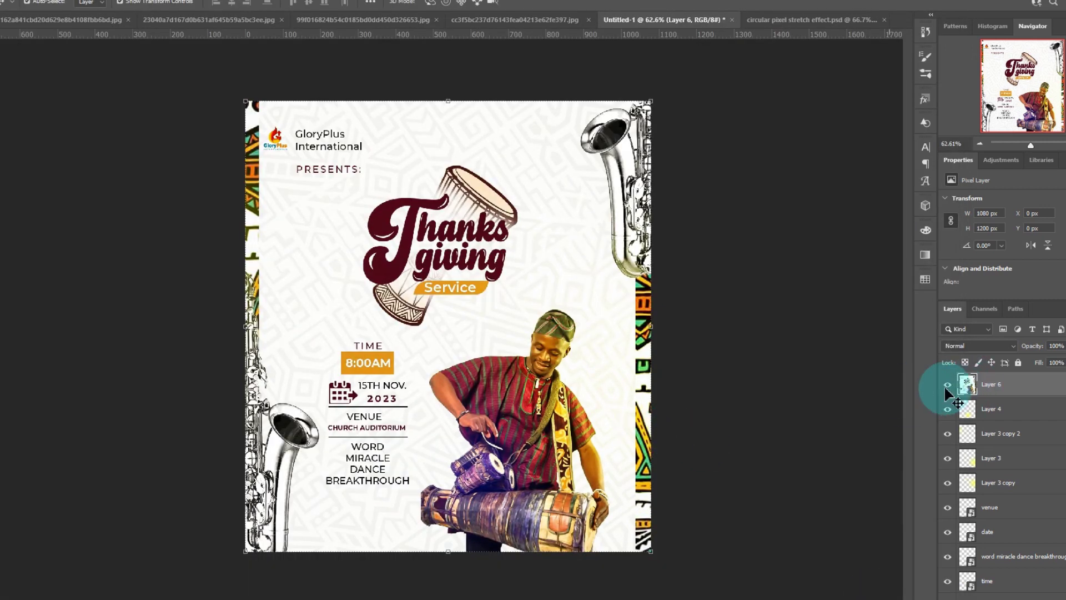